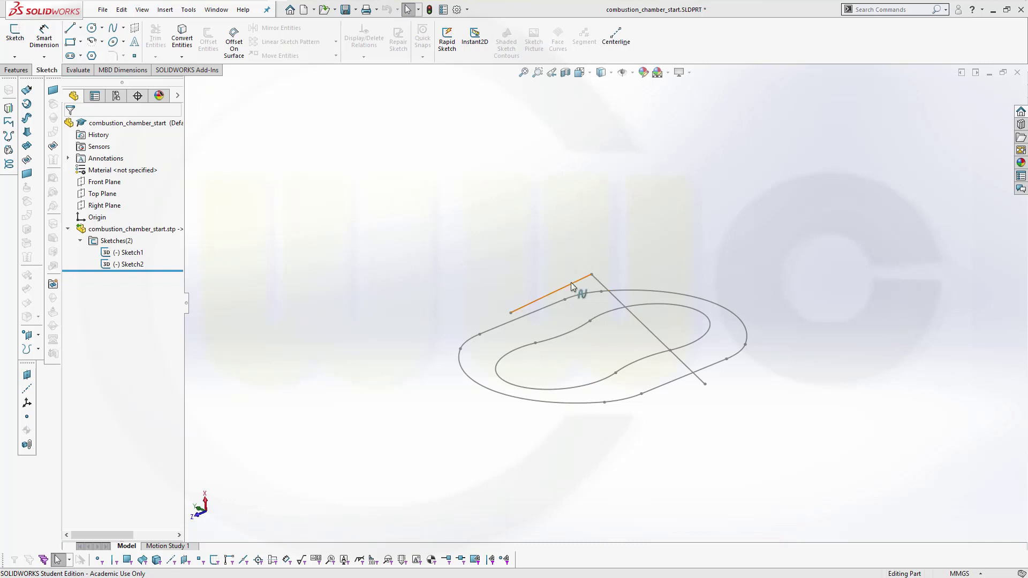
# Create Sketch6 on the Right Plane by converting the outer chamber outline loop from the 3D sketch
pyautogui.moveTo(720, 410)
pyautogui.mouseDown(button='middle')
pyautogui.moveTo(717, 367)
pyautogui.moveTo(753, 415)
pyautogui.moveTo(776, 390)
pyautogui.moveTo(739, 334)
pyautogui.moveTo(695, 361)
pyautogui.moveTo(694, 381)
pyautogui.mouseUp(button='middle')
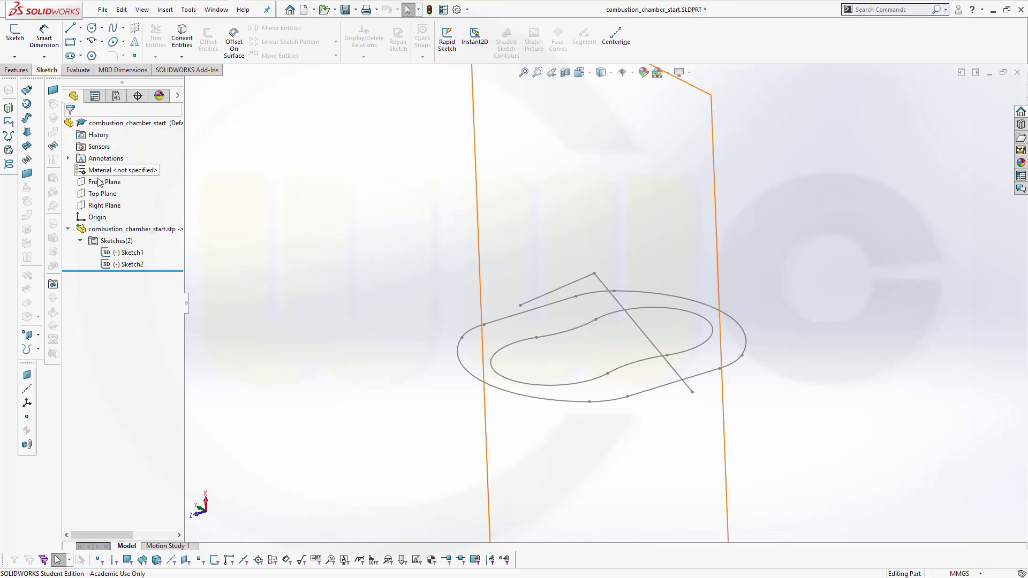
pyautogui.click(15, 32)
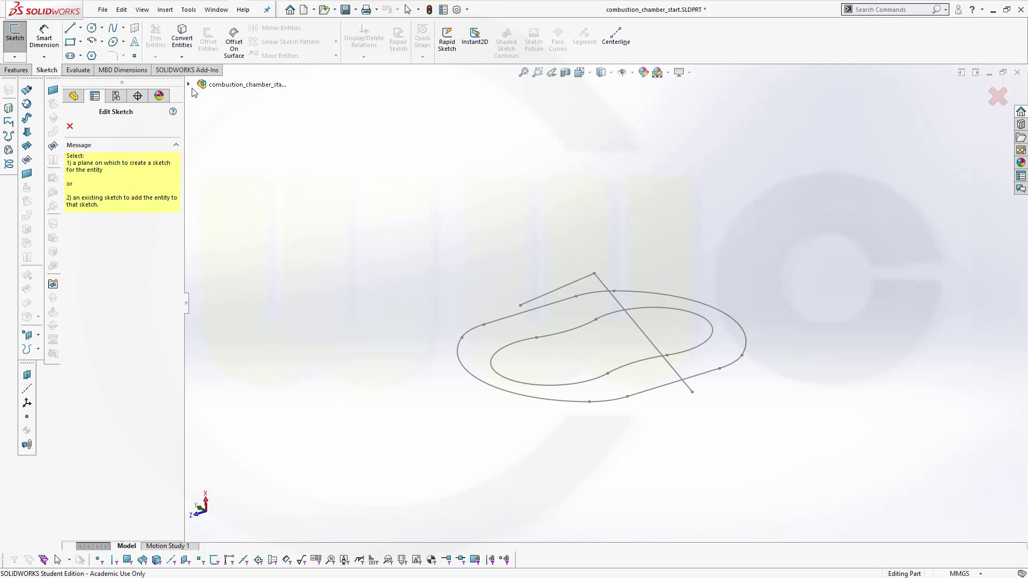
pyautogui.click(189, 84)
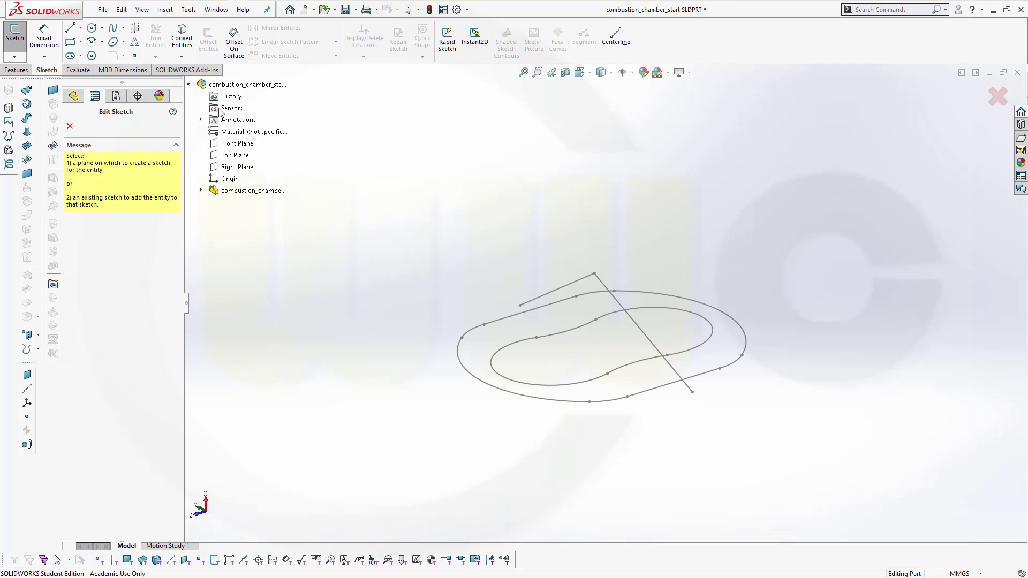
pyautogui.click(239, 168)
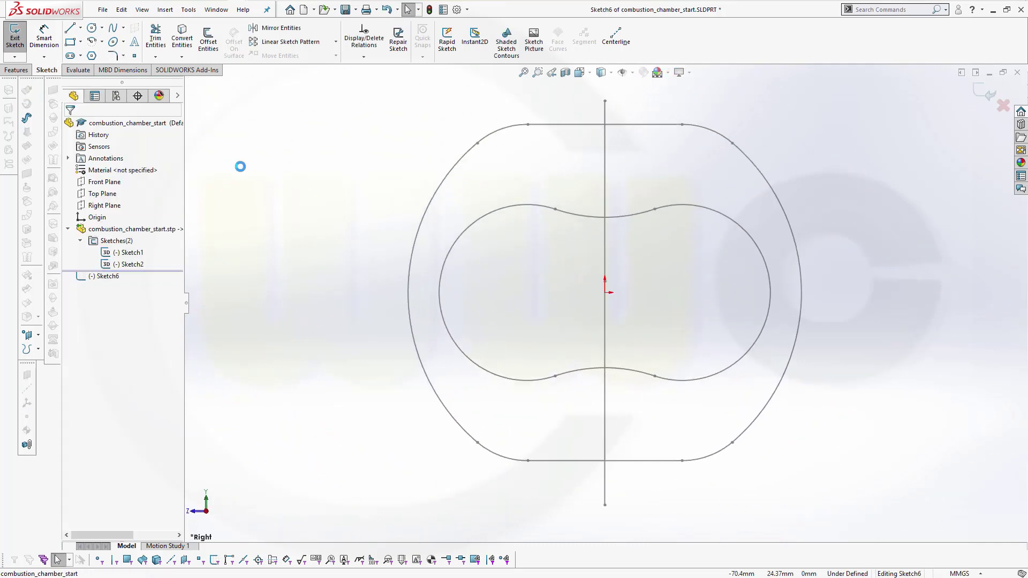
pyautogui.click(182, 37)
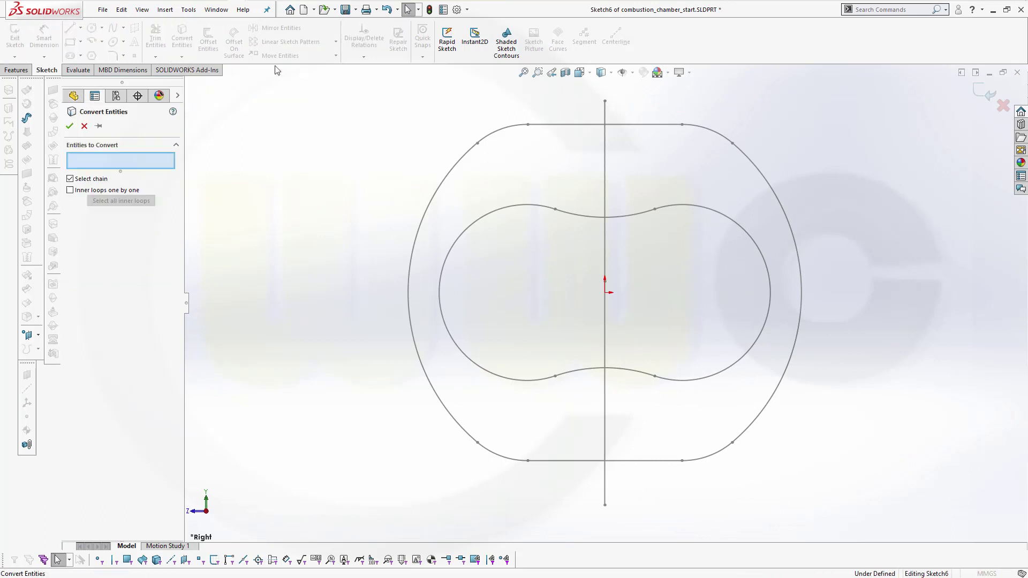
pyautogui.click(498, 138)
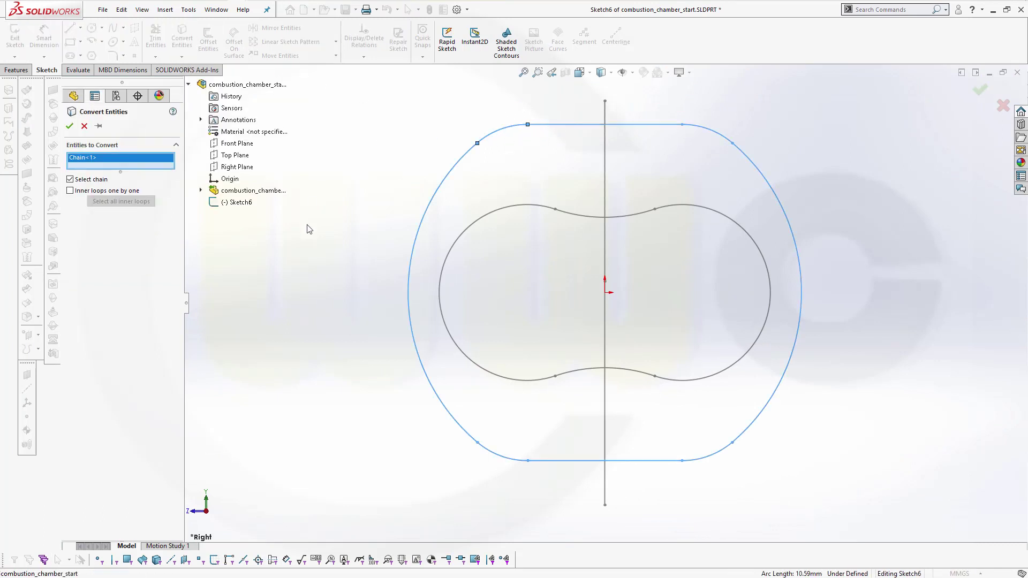
pyautogui.click(69, 126)
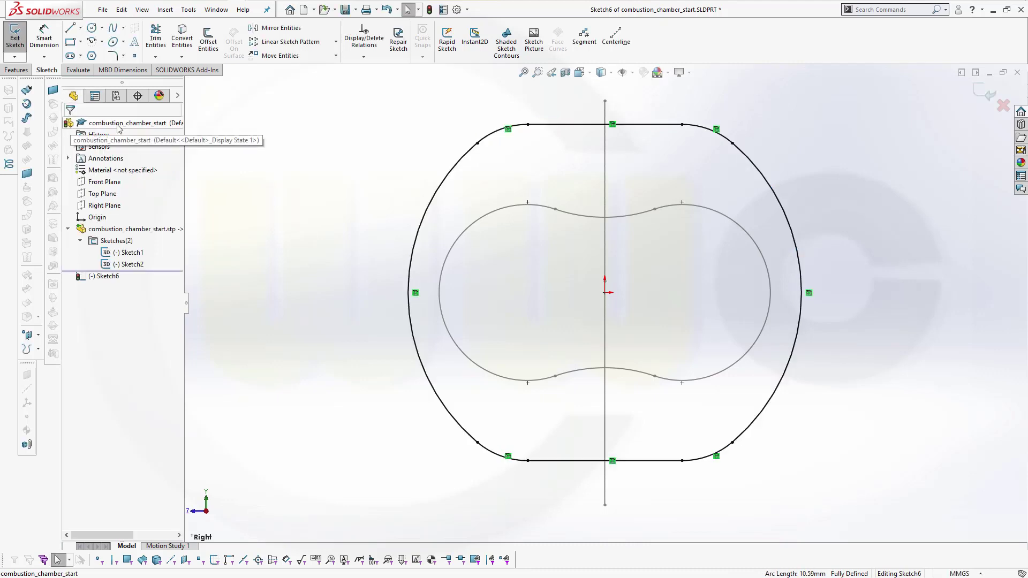
pyautogui.click(984, 92)
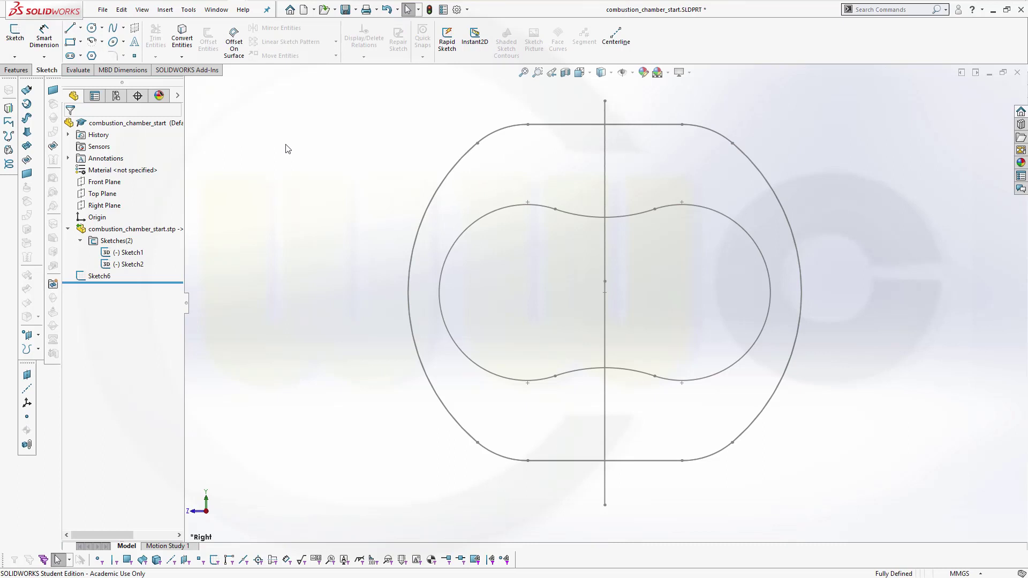
# Convert the inner chamber loop into a new Sketch7 on the Right Plane
pyautogui.moveTo(860, 416); pyautogui.dragTo(851, 314, button='middle')
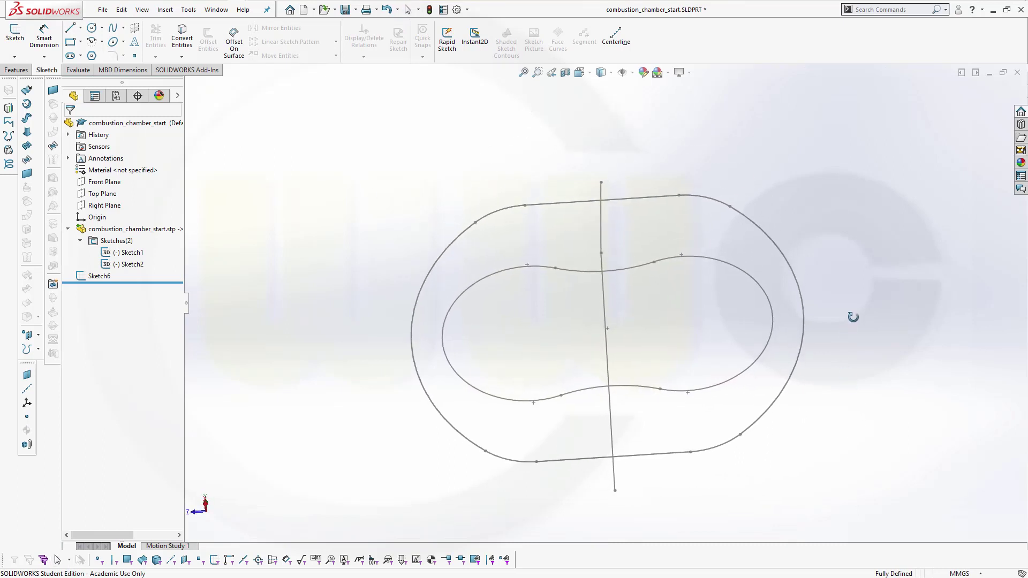
pyautogui.click(15, 33)
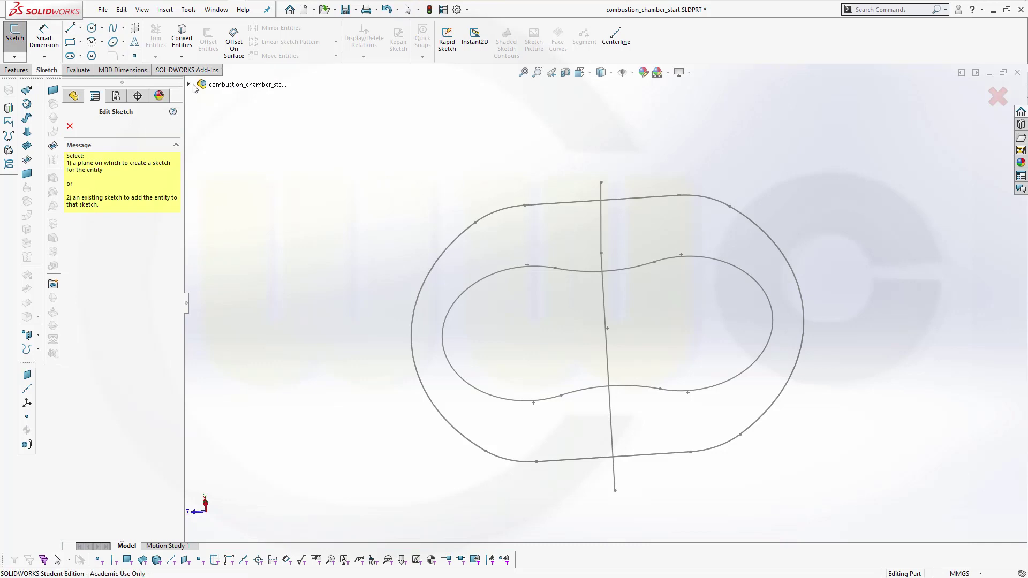
pyautogui.click(188, 84)
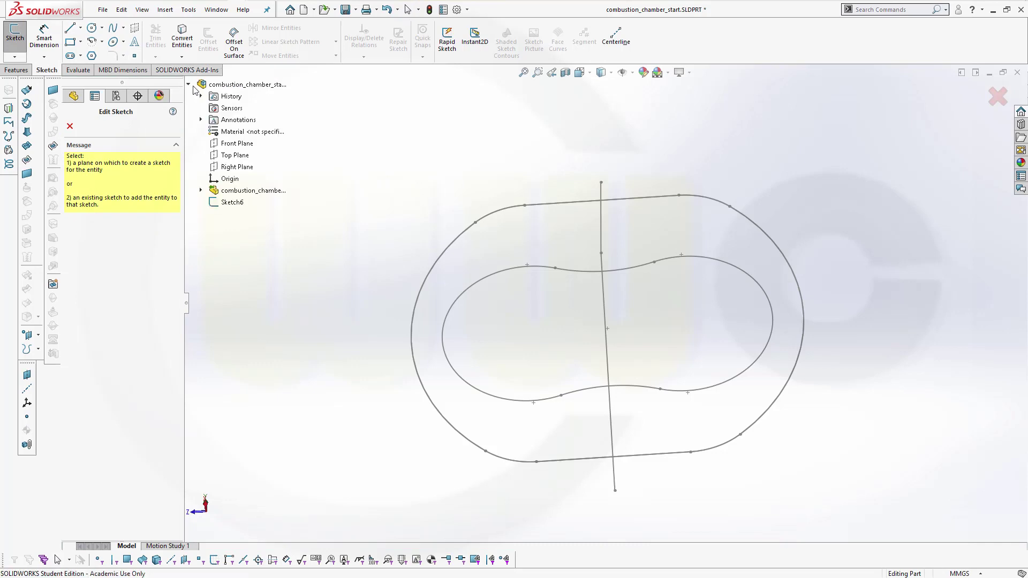
pyautogui.click(255, 171)
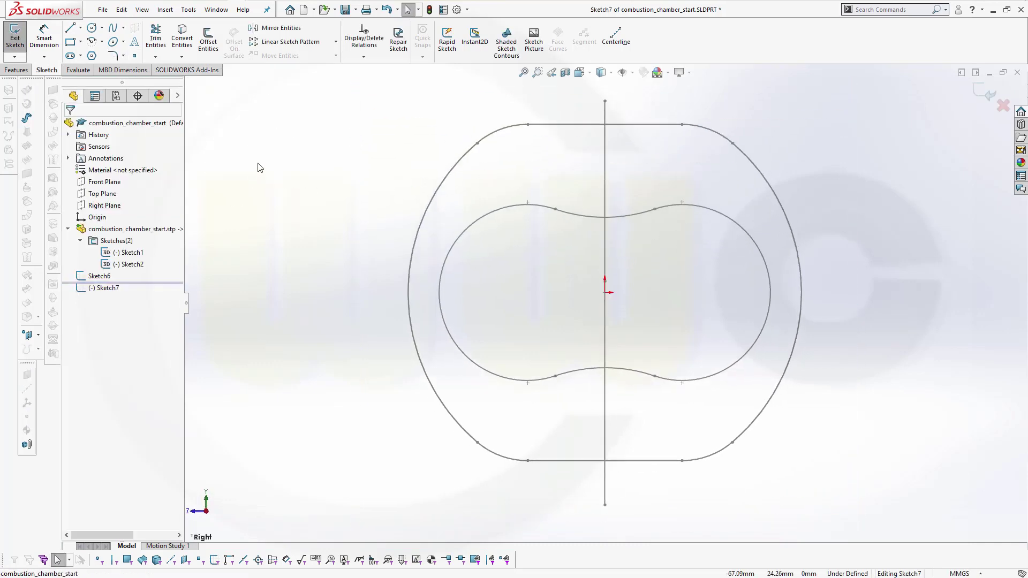
pyautogui.click(182, 37)
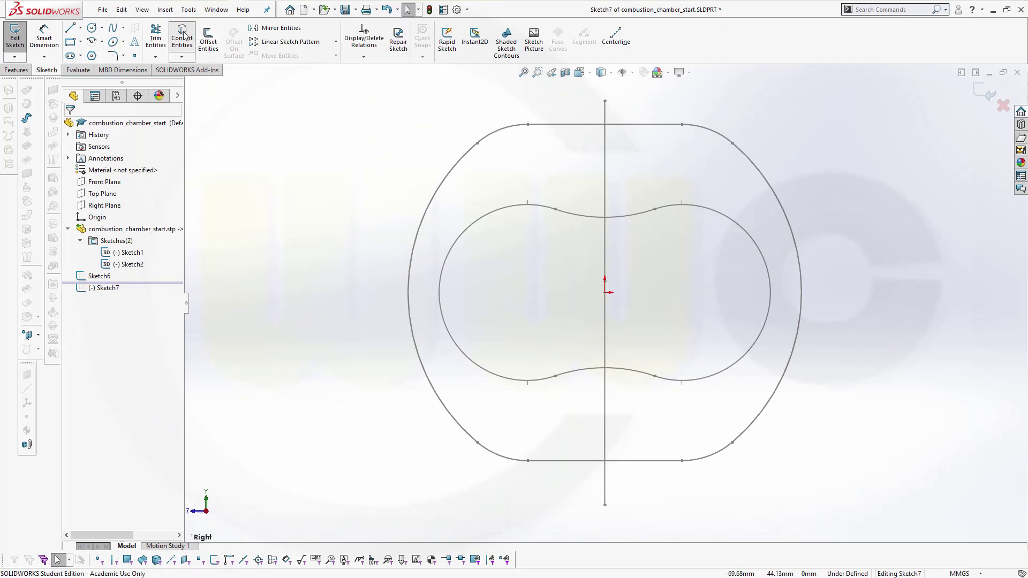
pyautogui.click(498, 215)
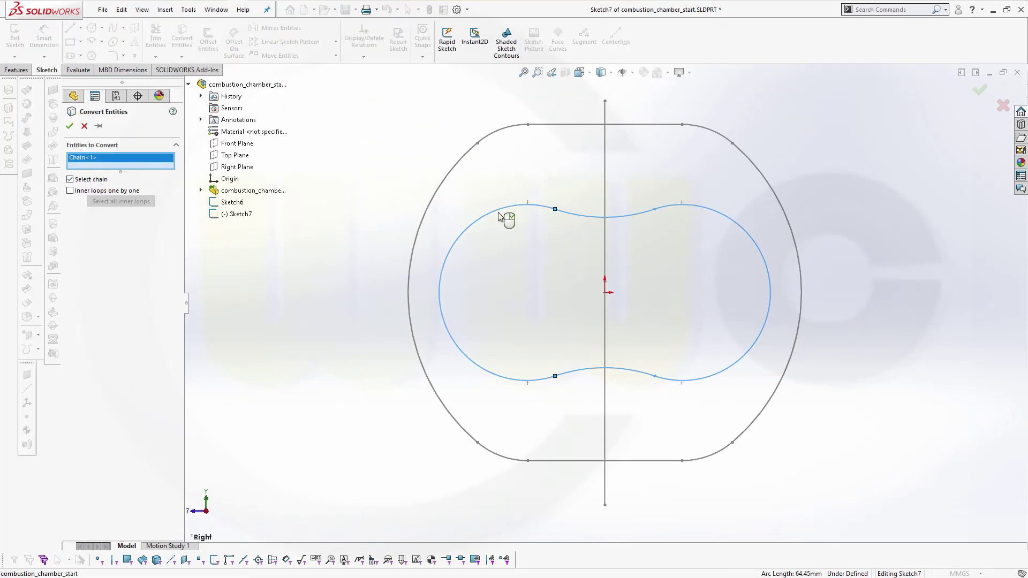
pyautogui.click(69, 126)
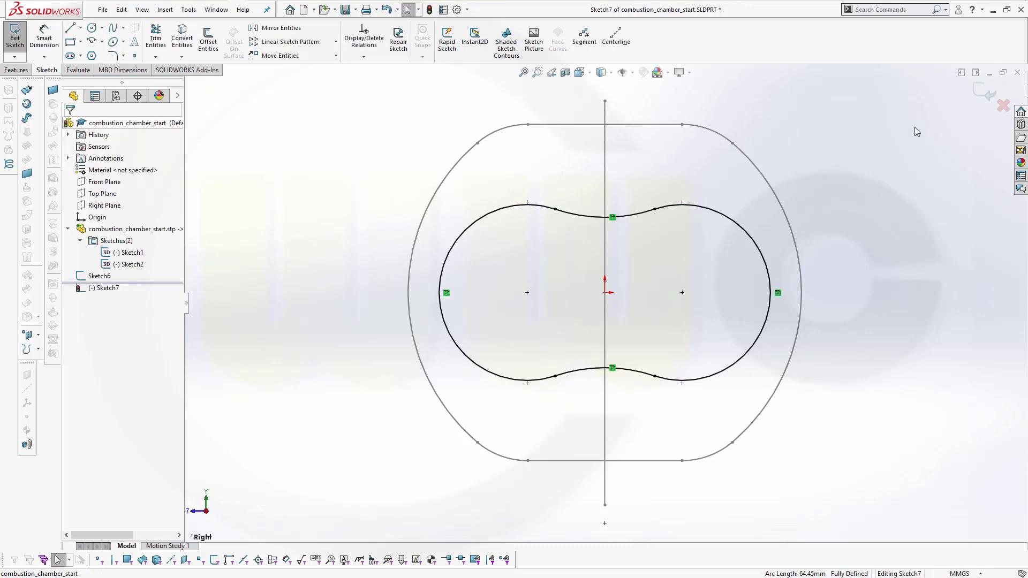
pyautogui.click(987, 93)
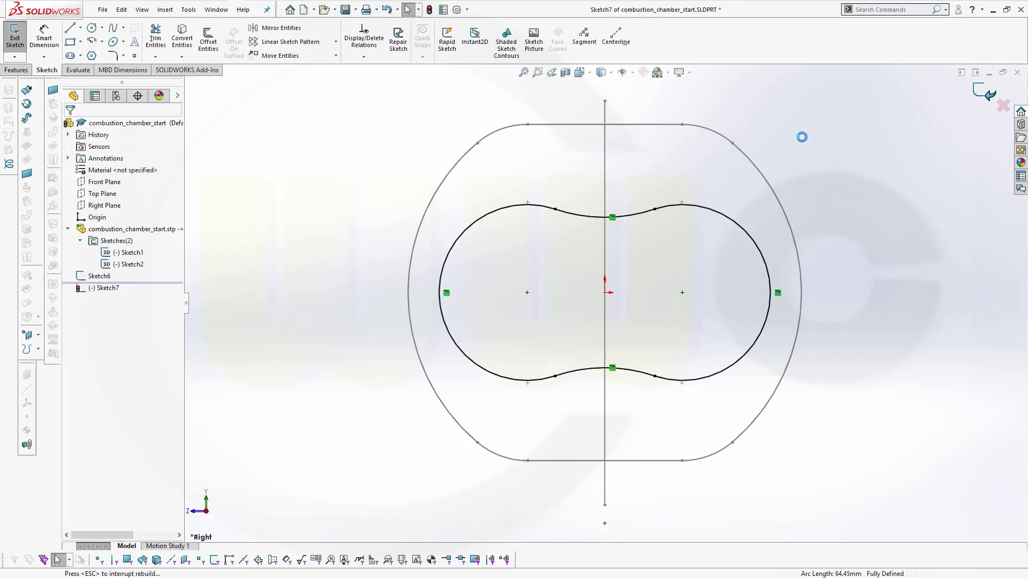
pyautogui.click(319, 169)
# Convert the two slanted V-profile lines into Sketch8 on the Front Plane
pyautogui.moveTo(369, 168)
pyautogui.mouseDown(button='middle')
pyautogui.moveTo(427, 95)
pyautogui.moveTo(442, 95)
pyautogui.mouseUp(button='middle')
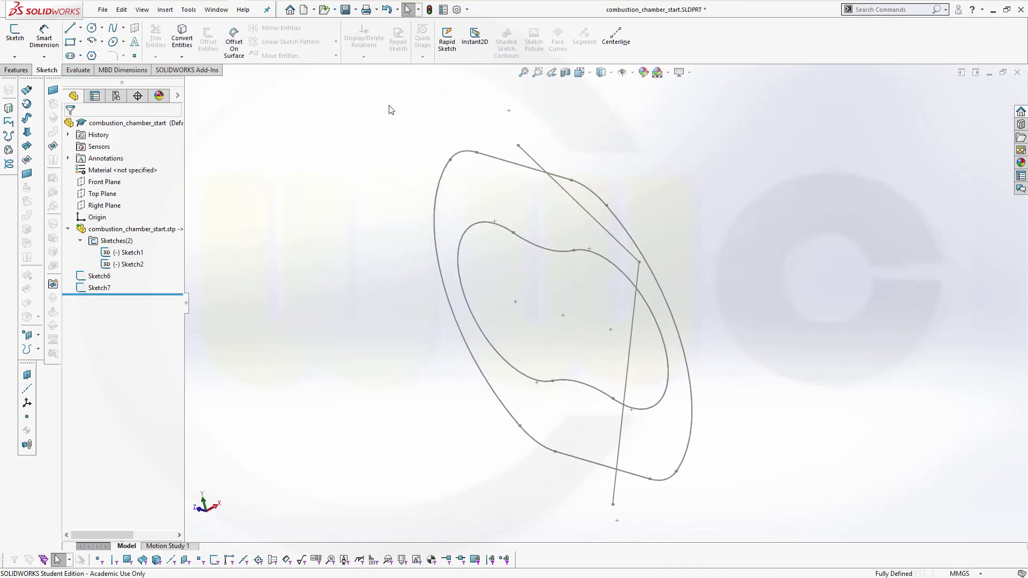
pyautogui.click(16, 32)
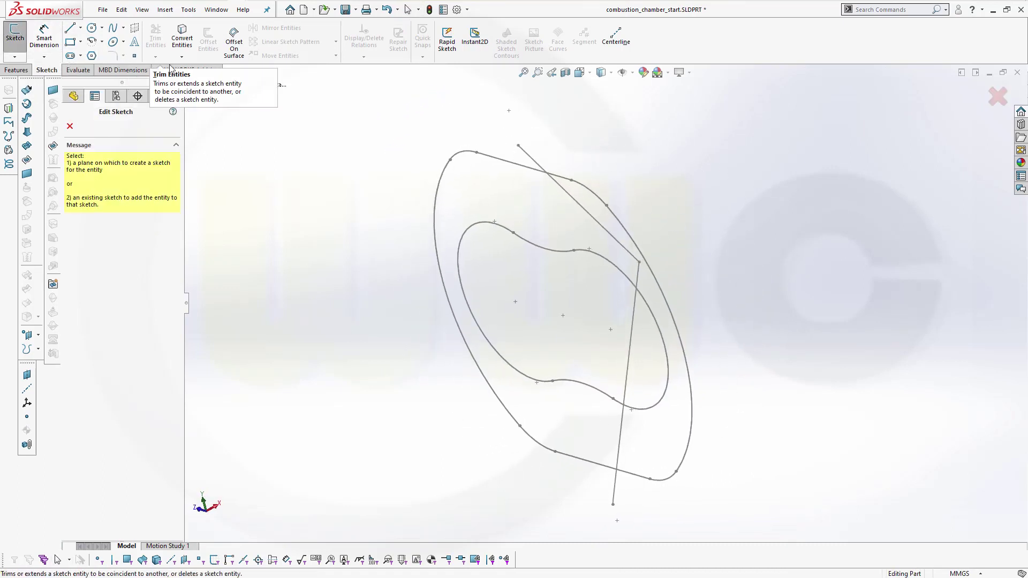
pyautogui.click(189, 85)
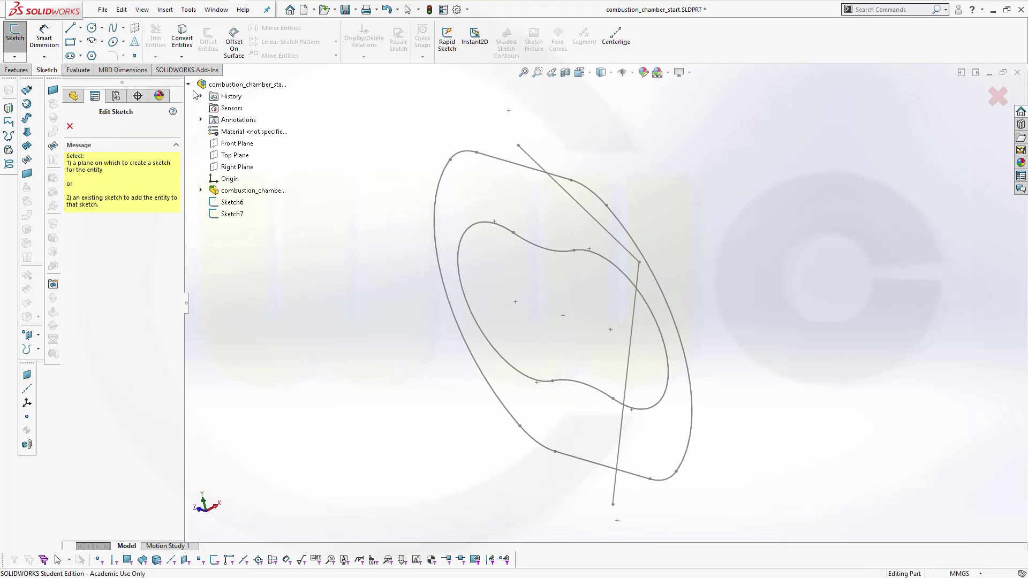
pyautogui.click(240, 144)
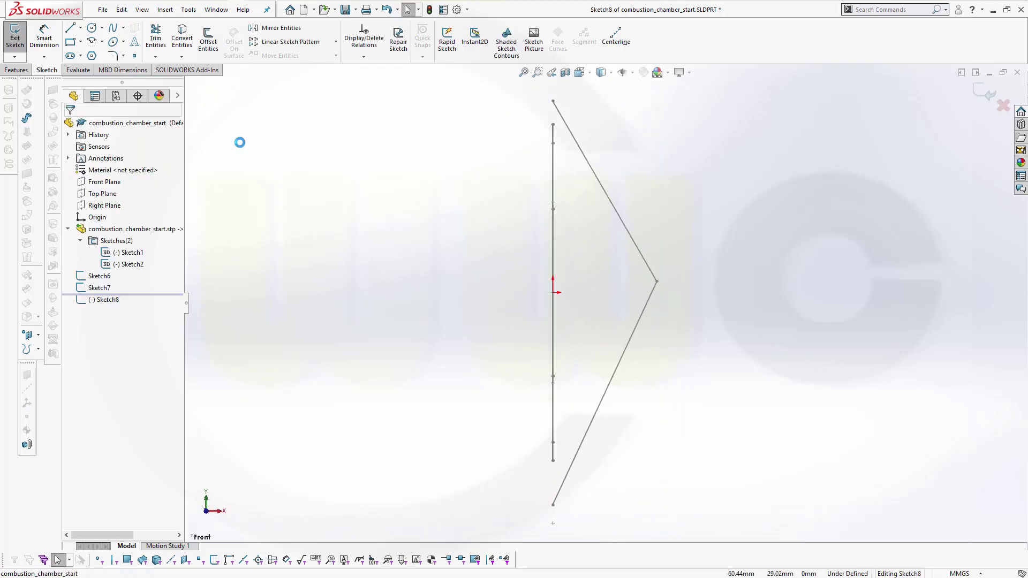
pyautogui.click(182, 37)
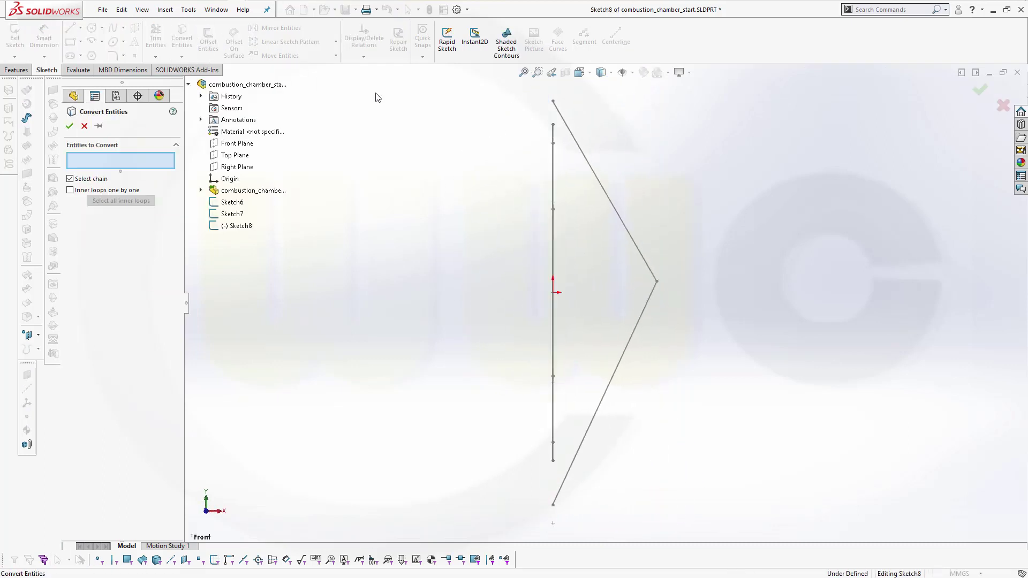
pyautogui.click(598, 182)
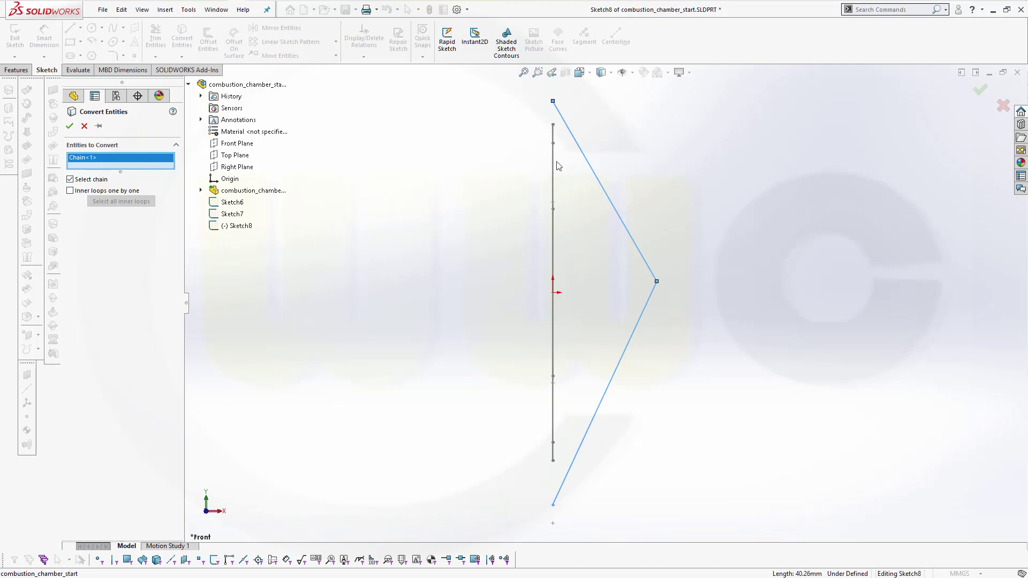
pyautogui.click(69, 126)
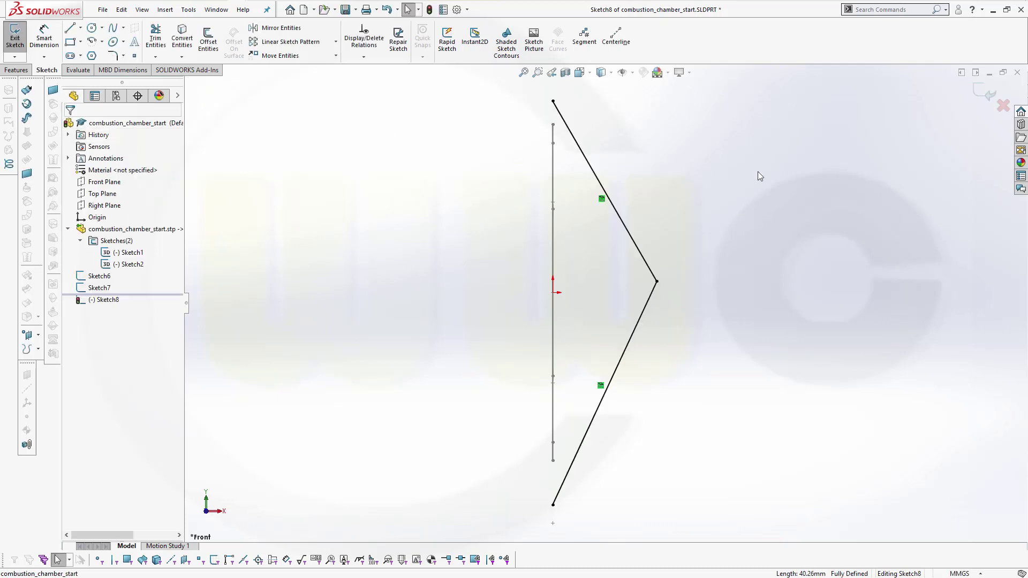
pyautogui.click(985, 92)
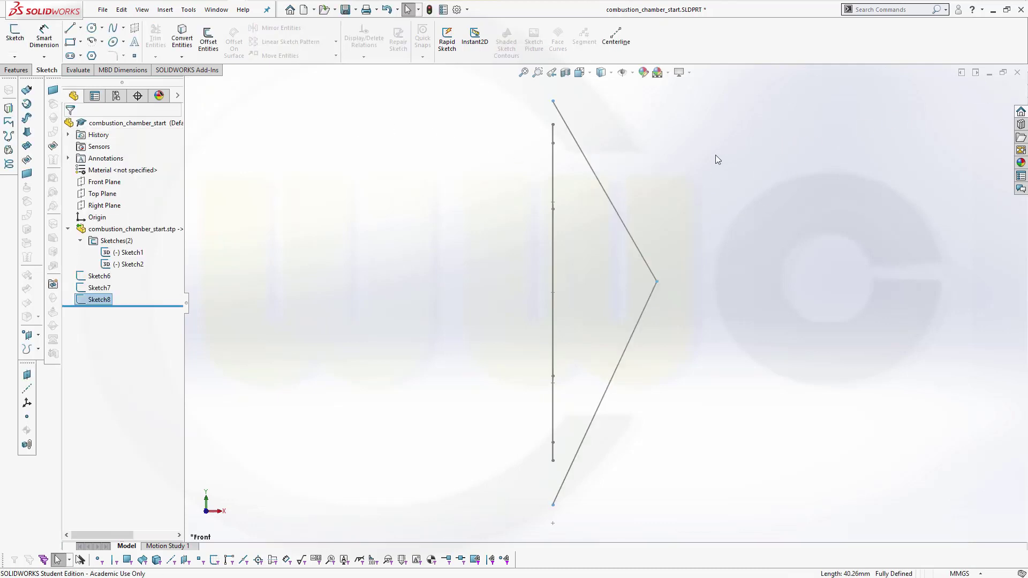
# Orbit the view and select Sketch1 and Sketch2 in the tree to inspect their loops
pyautogui.moveTo(715, 155)
pyautogui.mouseDown(button='middle')
pyautogui.moveTo(642, 205)
pyautogui.moveTo(551, 127)
pyautogui.mouseUp(button='middle')
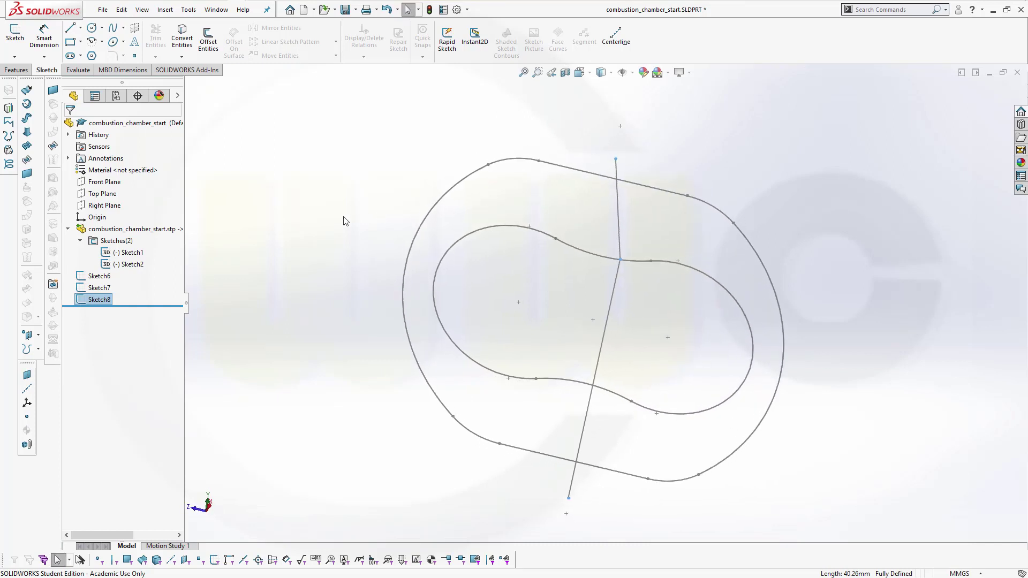
pyautogui.click(128, 264)
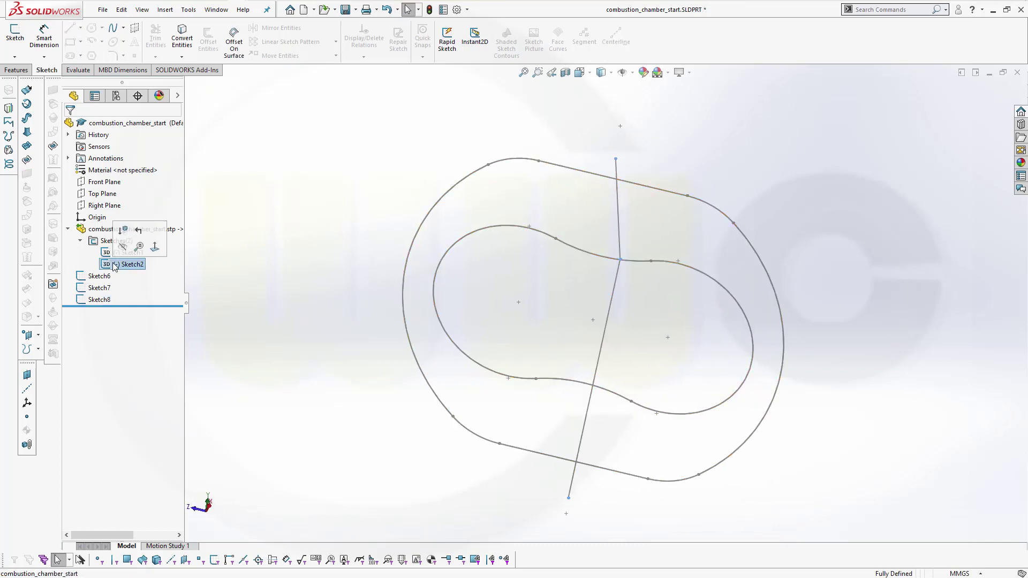
pyautogui.click(122, 249)
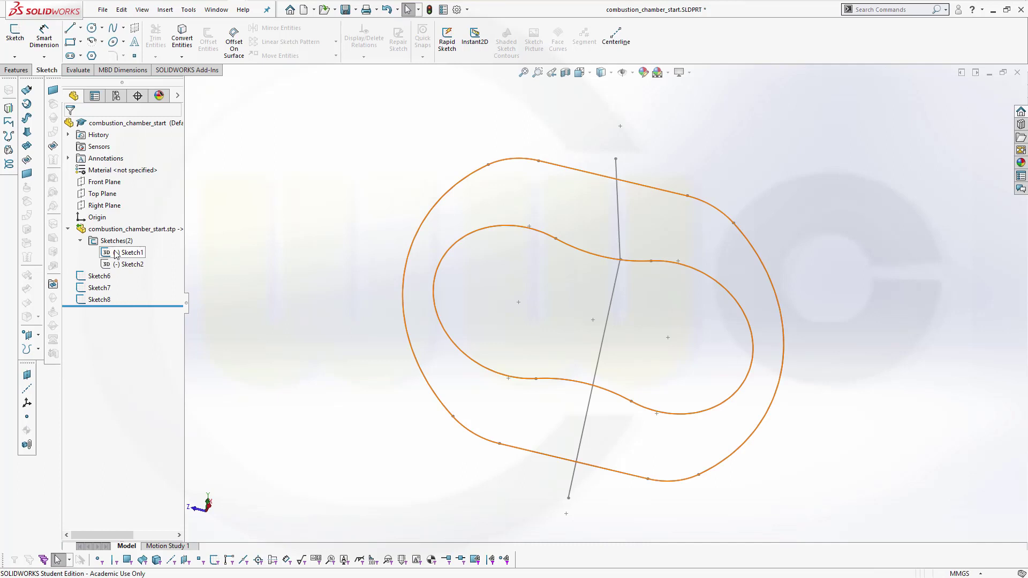
pyautogui.click(117, 255)
pyautogui.click(479, 153)
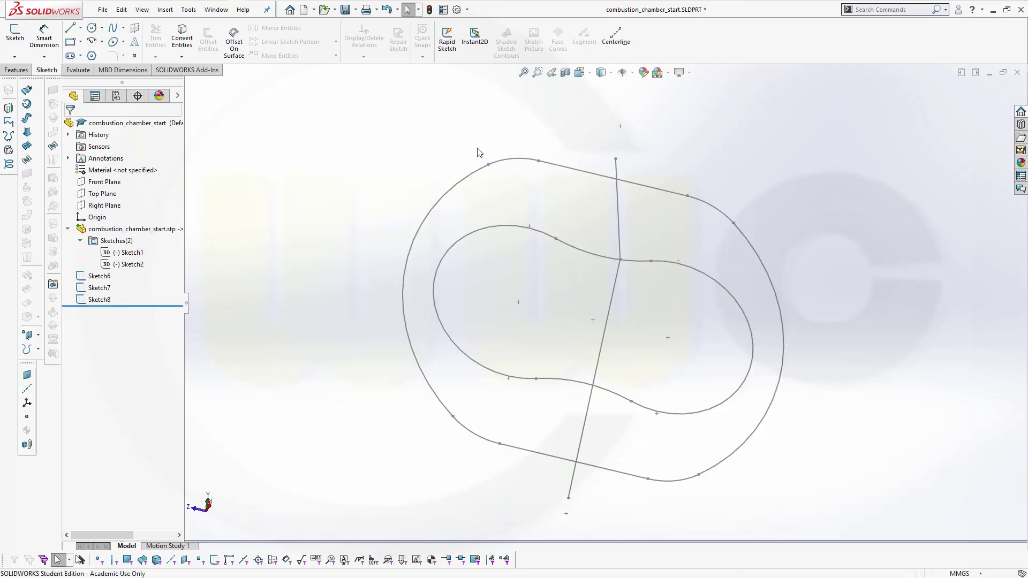
pyautogui.moveTo(850, 381)
pyautogui.mouseDown(button='middle')
pyautogui.moveTo(839, 291)
pyautogui.moveTo(917, 295)
pyautogui.mouseUp(button='middle')
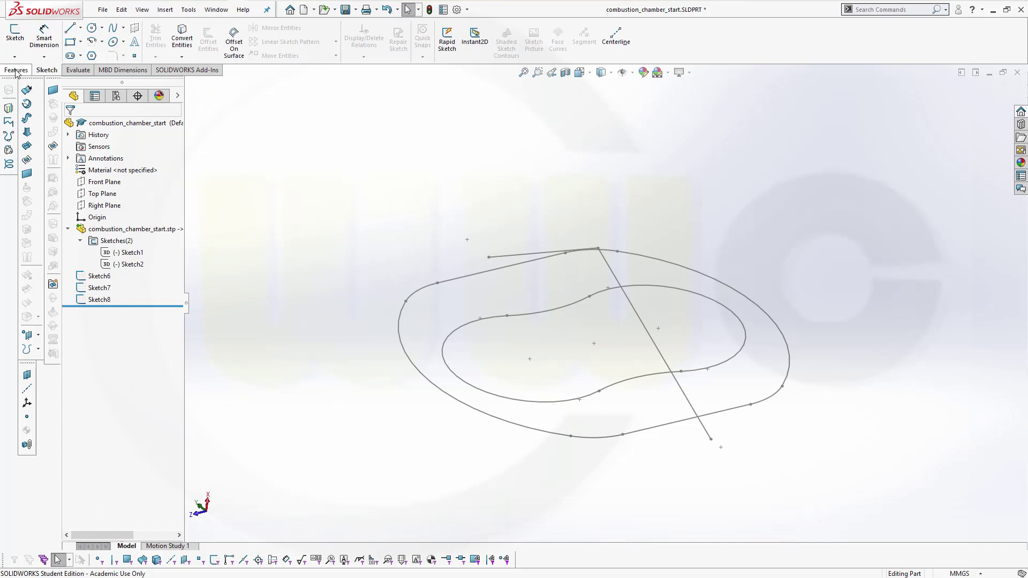
# Extrude Sketch6's outer contour 10 mm downward as the surface wall Surface-Extrude2
pyautogui.click(16, 70)
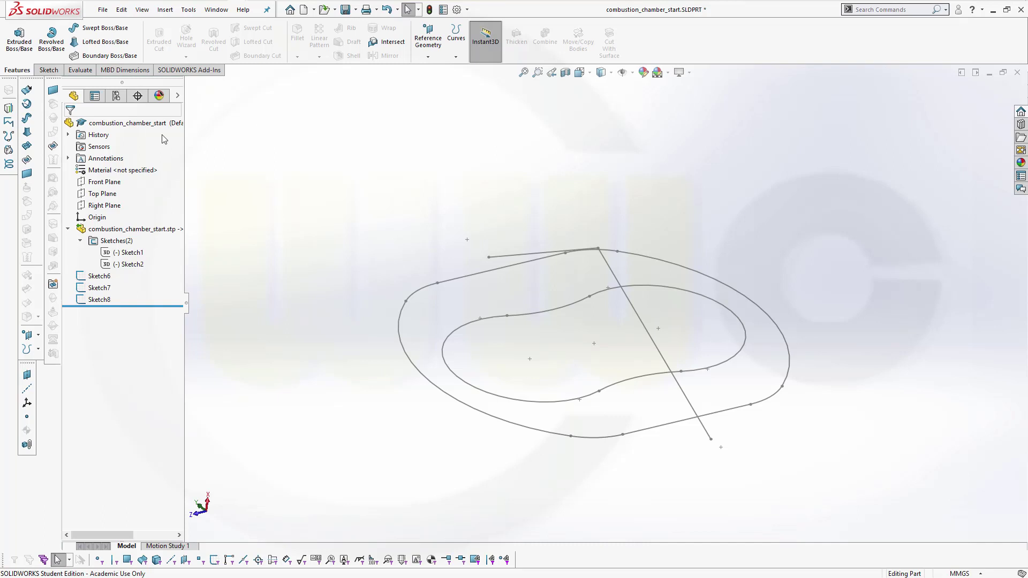
pyautogui.click(27, 91)
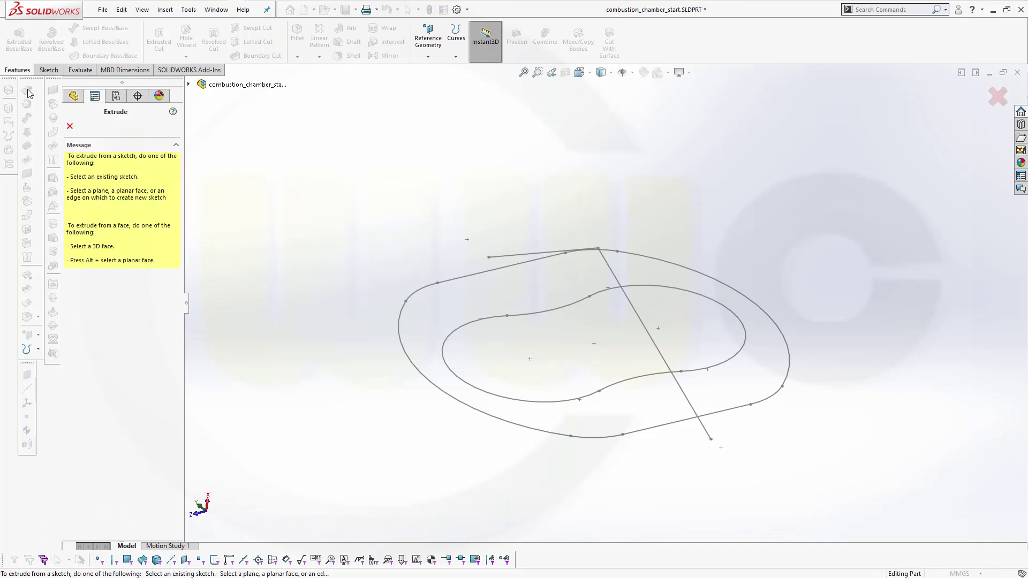
pyautogui.click(422, 286)
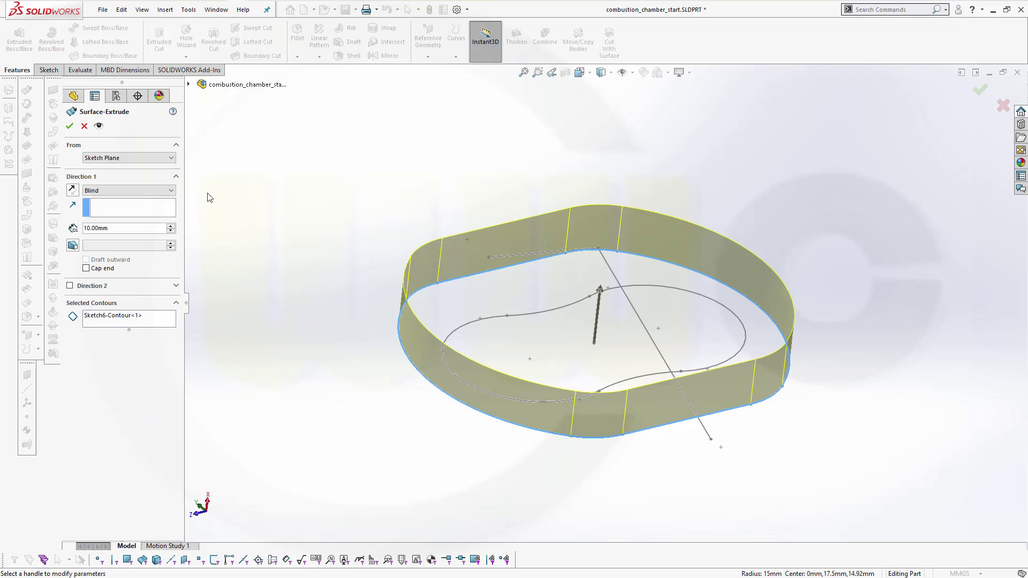
pyautogui.click(73, 190)
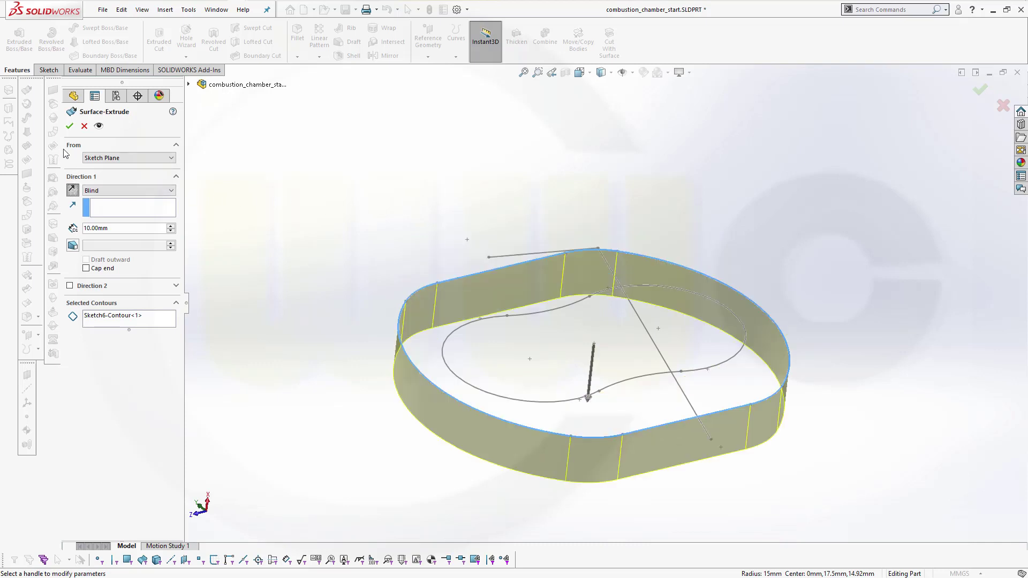
pyautogui.click(69, 126)
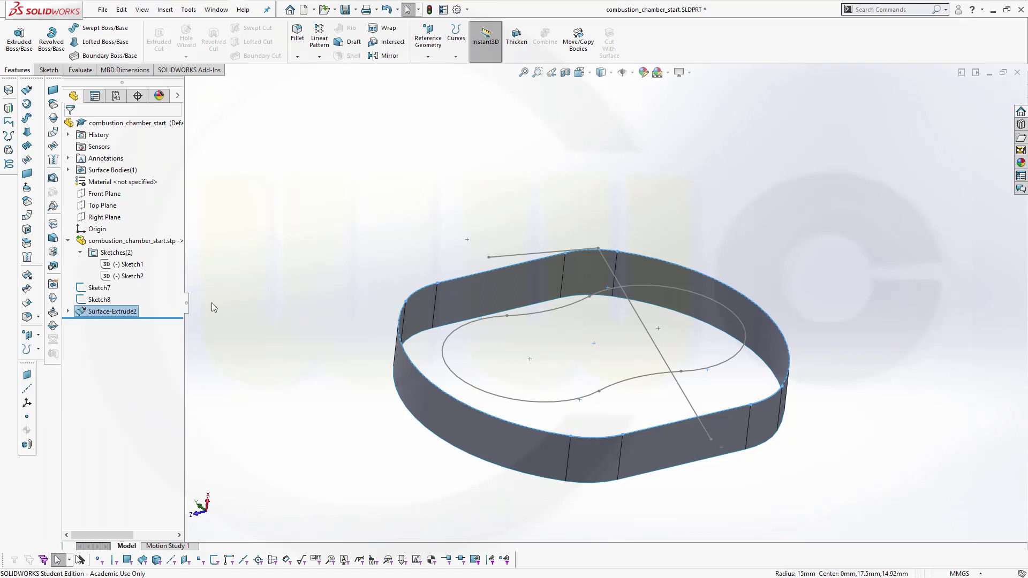
pyautogui.click(405, 156)
pyautogui.moveTo(528, 222)
pyautogui.mouseDown(button='middle')
pyautogui.moveTo(557, 156)
pyautogui.moveTo(559, 175)
pyautogui.mouseUp(button='middle')
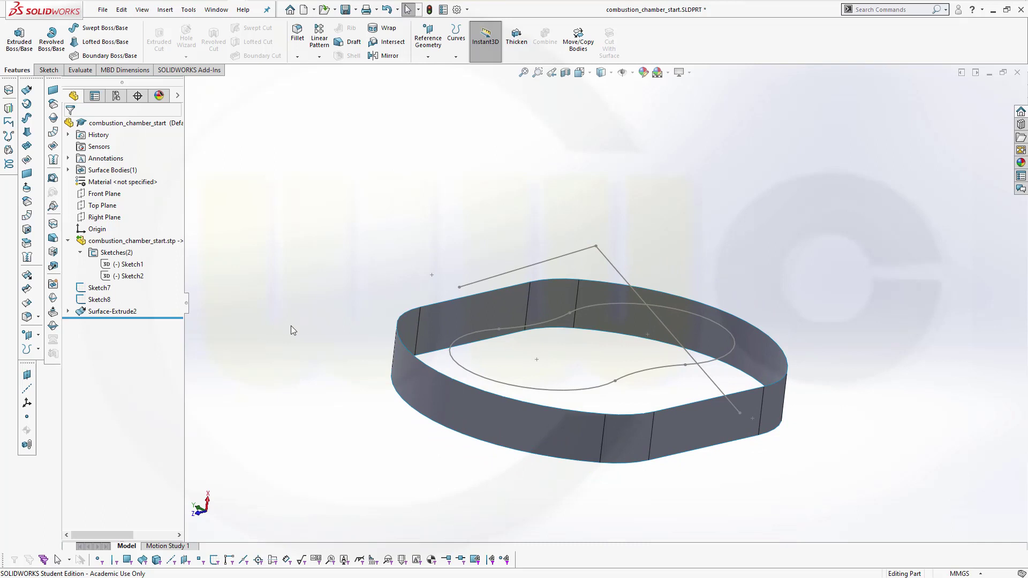
# Start a ruled surface with 25 mm distance, using the Right Plane as reference vector
pyautogui.click(68, 312)
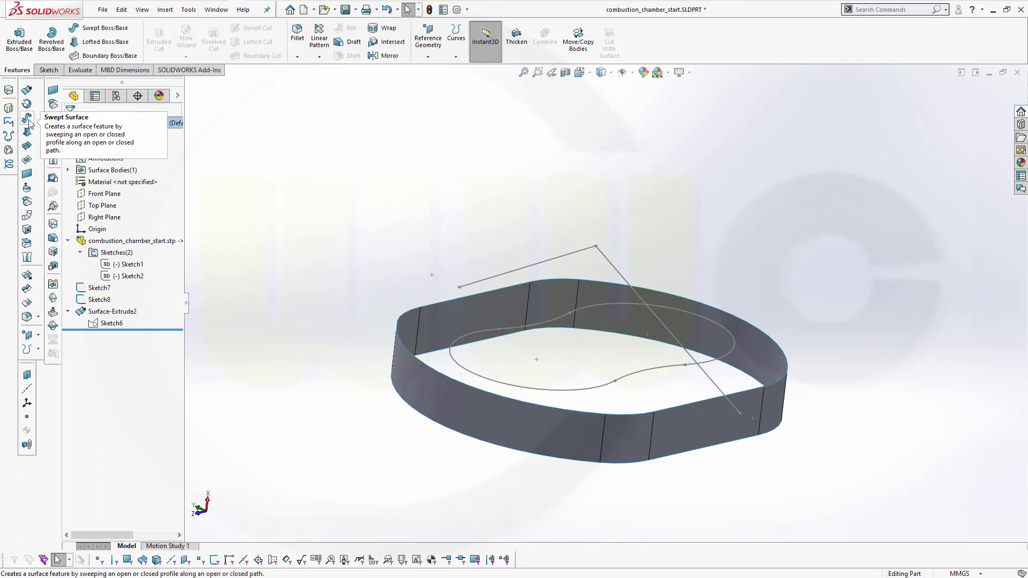
pyautogui.click(26, 216)
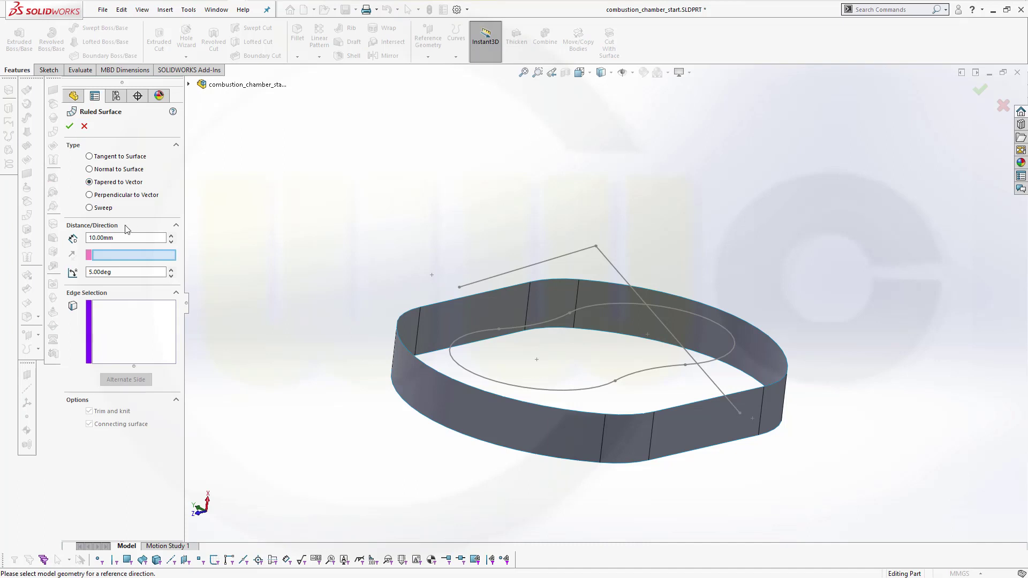
pyautogui.doubleClick(121, 238)
pyautogui.write('25')
pyautogui.click(107, 255)
pyautogui.click(188, 84)
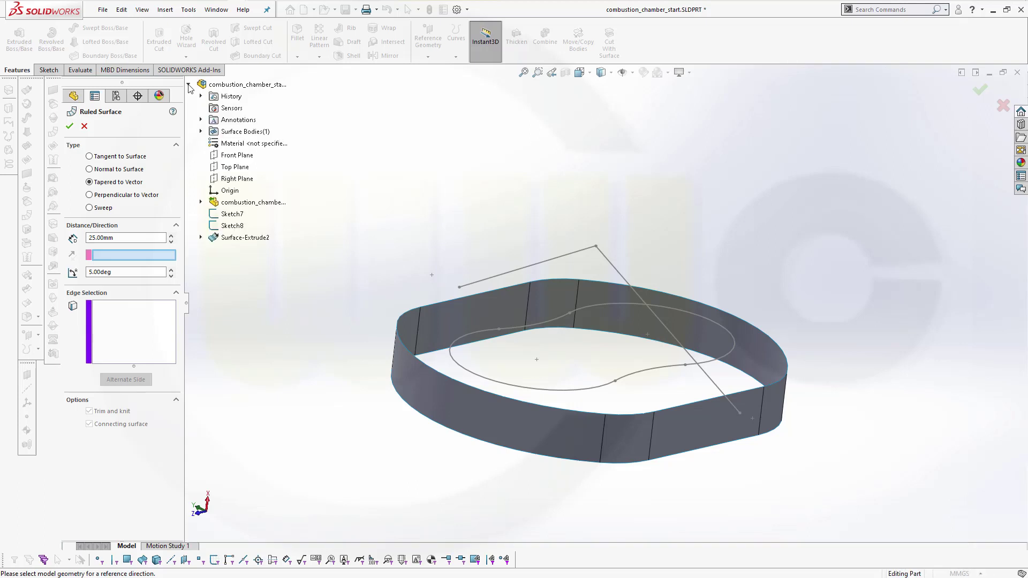
pyautogui.click(234, 180)
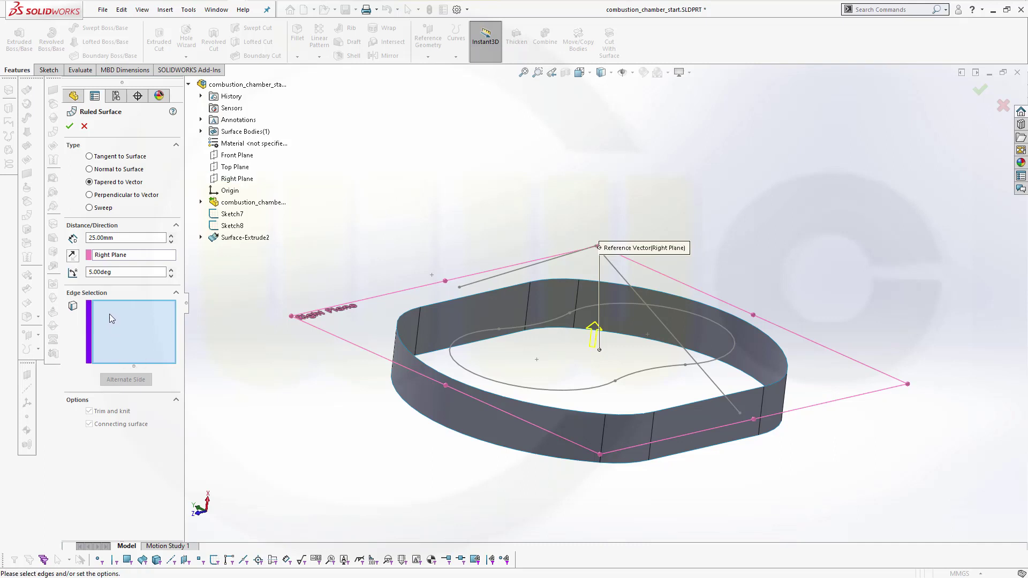
# Select the eight top edges of the wall loop for the ruled surface
pyautogui.click(448, 299)
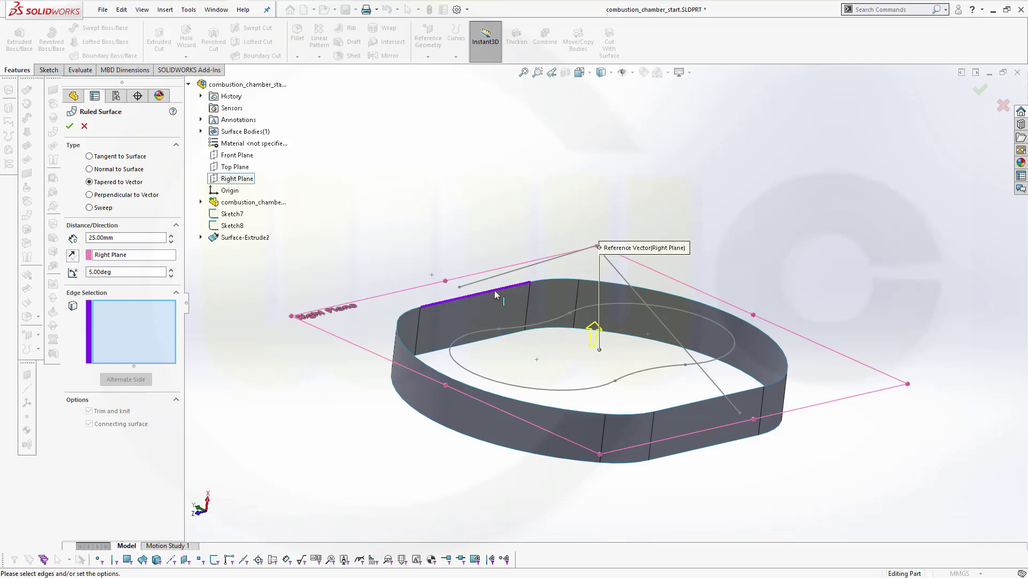
pyautogui.click(554, 279)
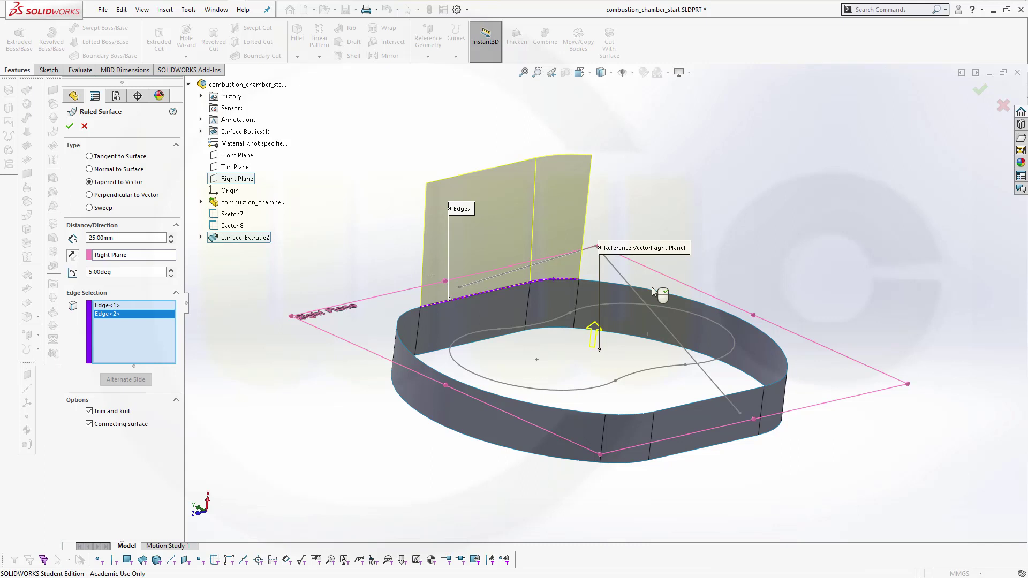
pyautogui.click(653, 295)
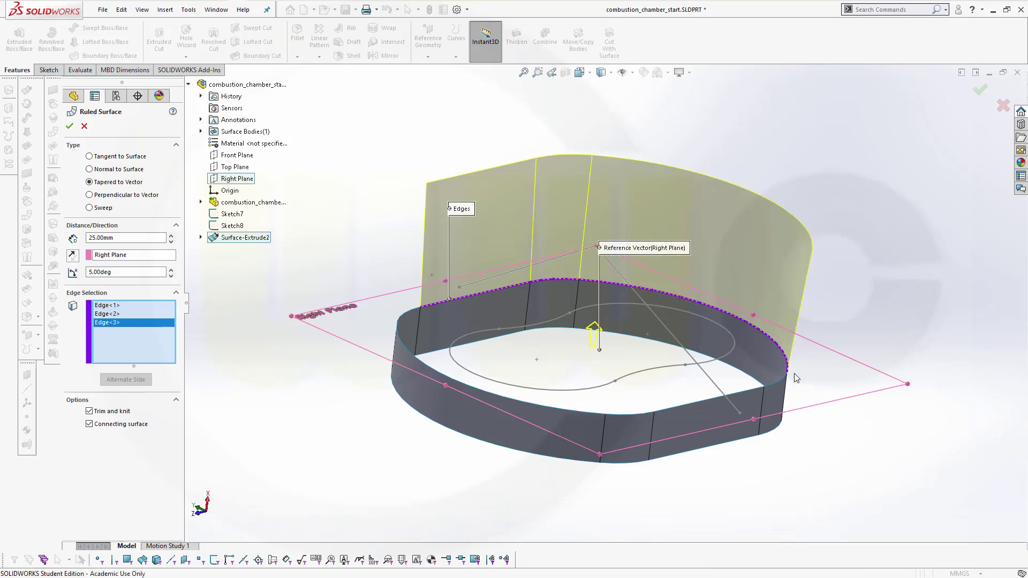
pyautogui.click(772, 386)
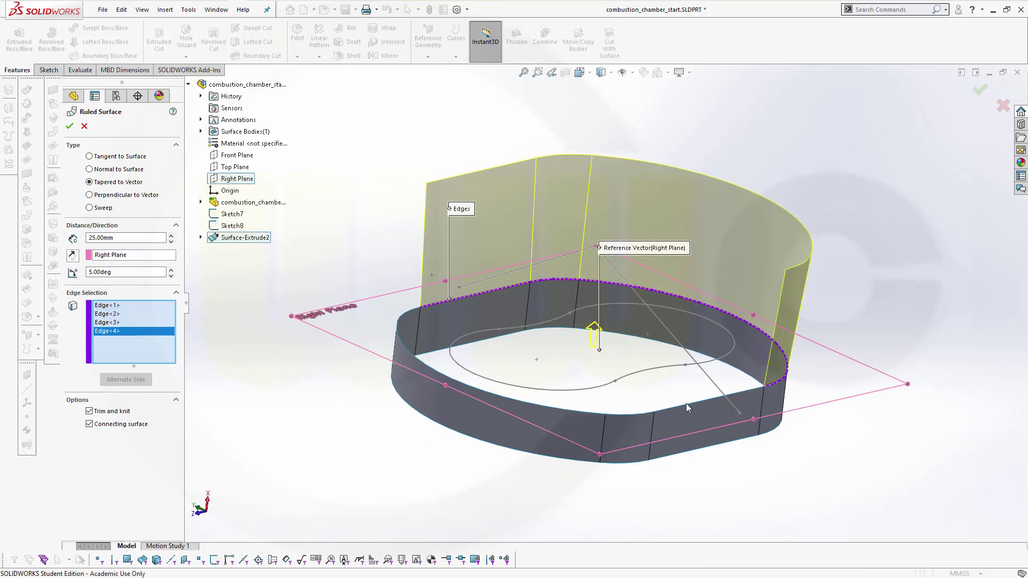
pyautogui.click(675, 407)
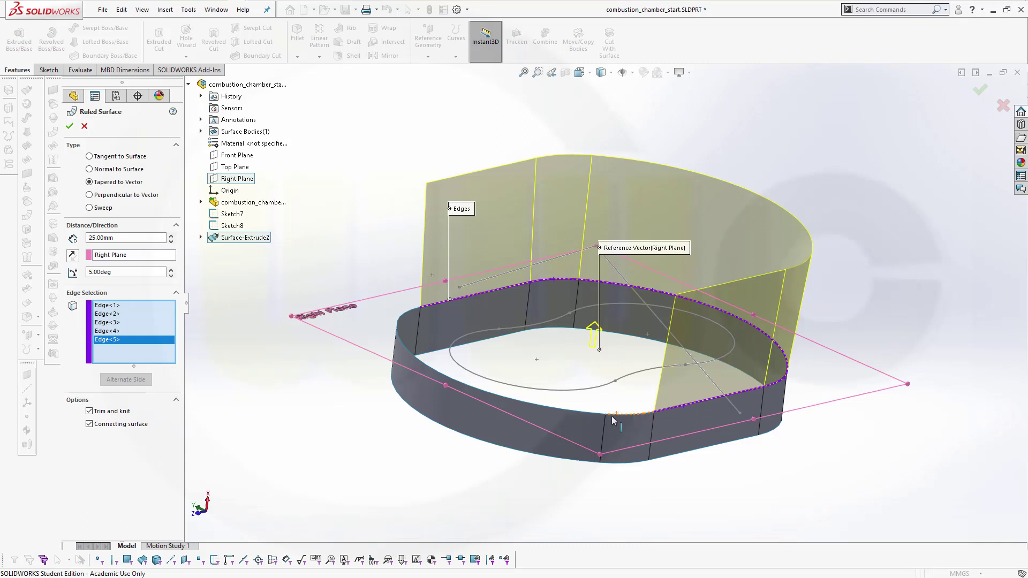
pyautogui.click(610, 414)
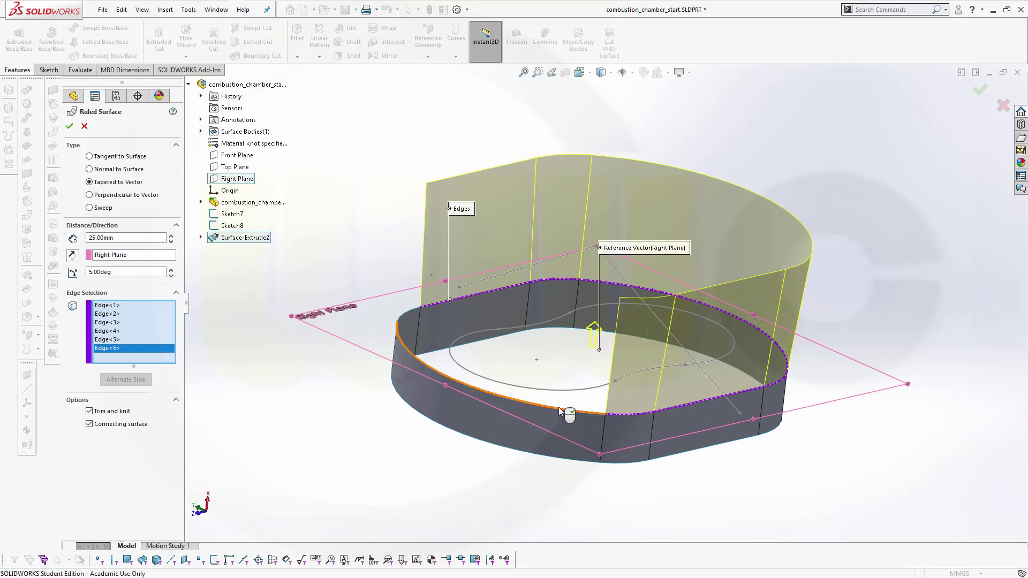
pyautogui.click(390, 321)
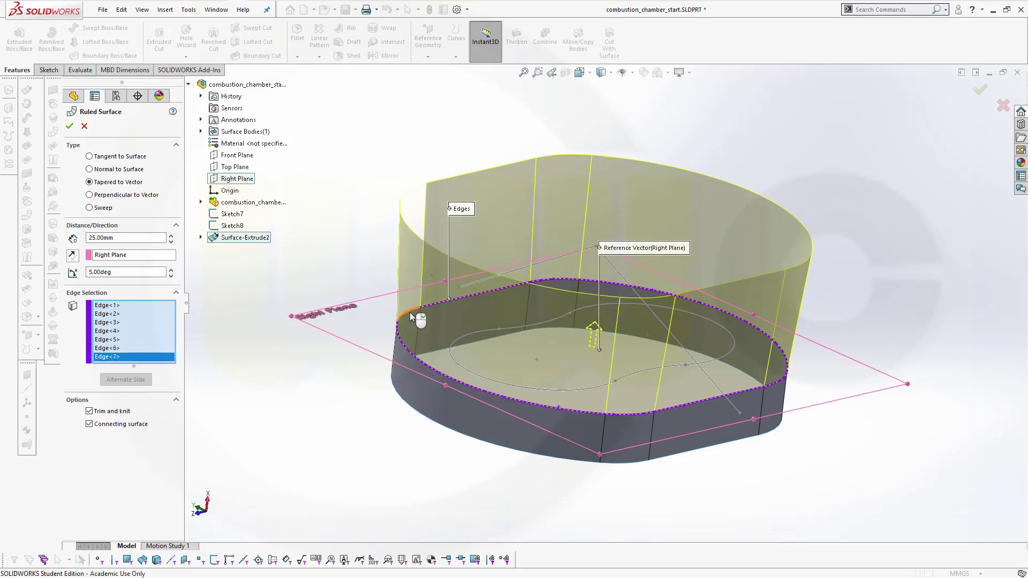
pyautogui.click(411, 317)
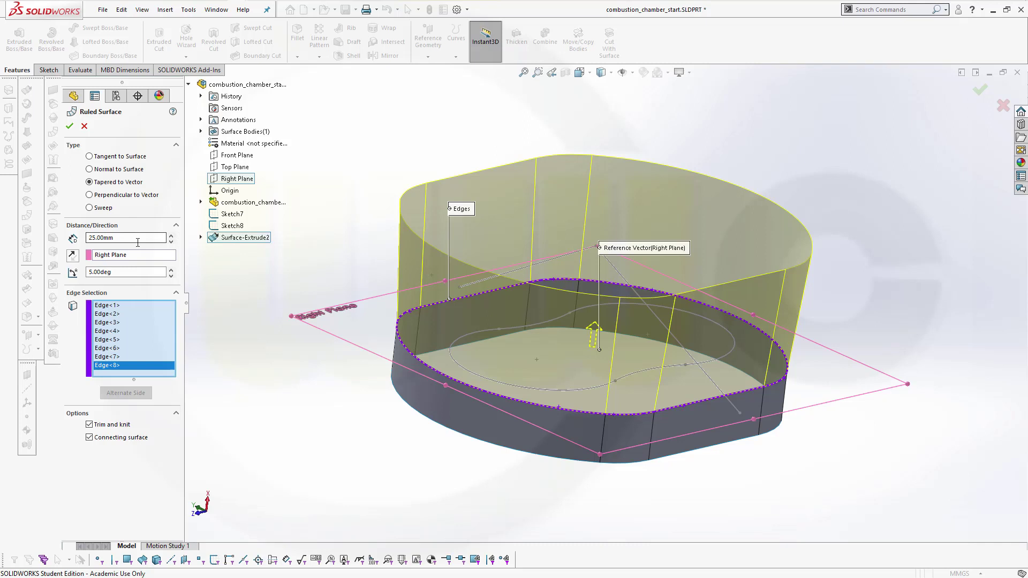
# Flip all edges to the alternate side and accept Ruled Surface1, tapered 5°
pyautogui.click(72, 255)
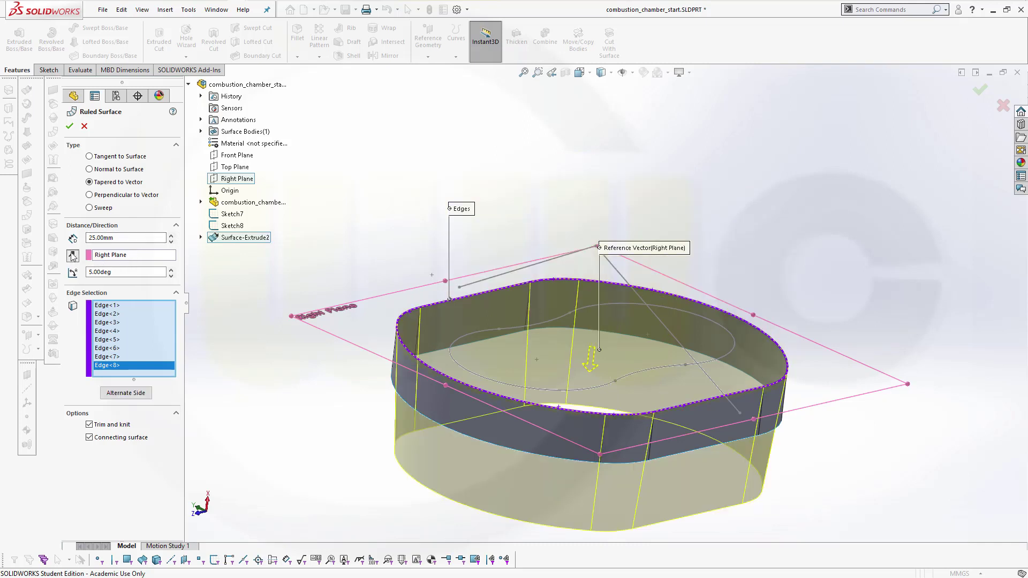
pyautogui.click(73, 256)
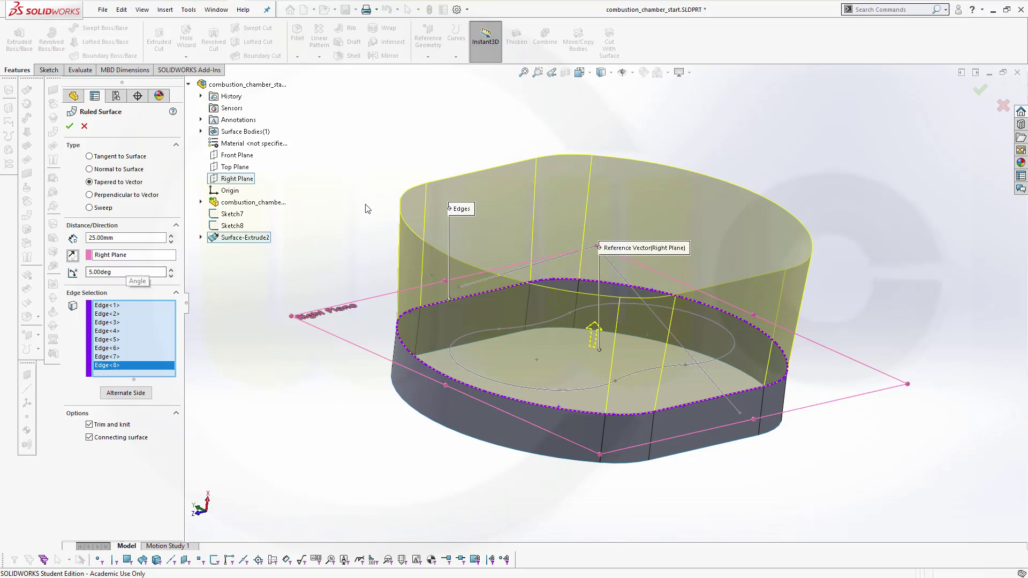
pyautogui.moveTo(367, 209); pyautogui.dragTo(358, 214, button='middle')
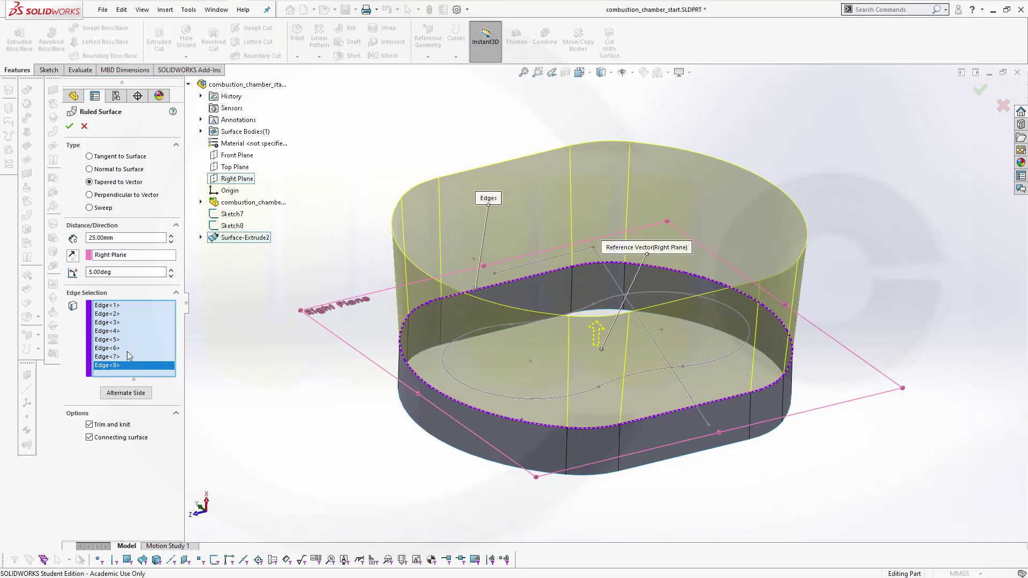
pyautogui.click(126, 393)
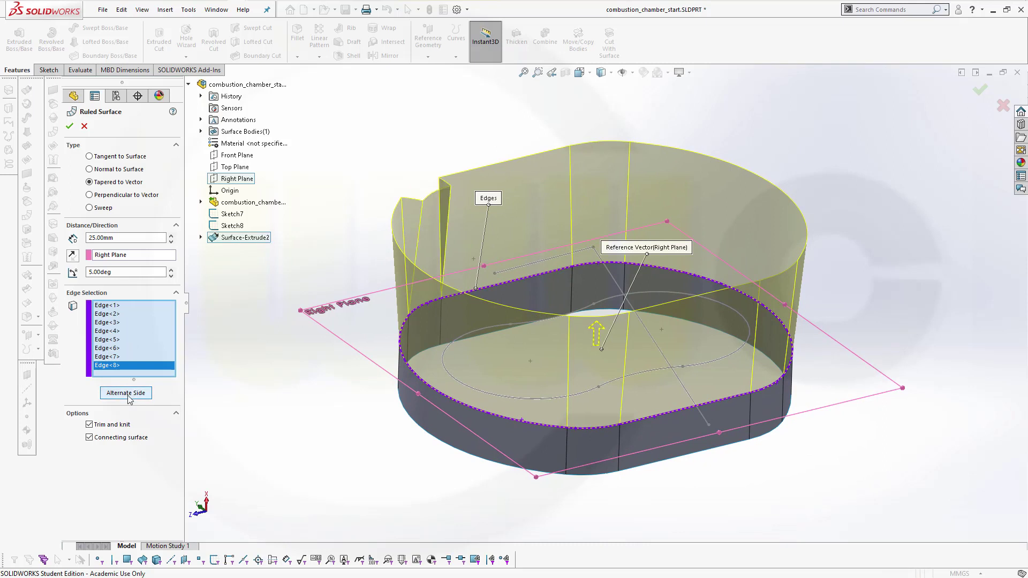
pyautogui.click(128, 396)
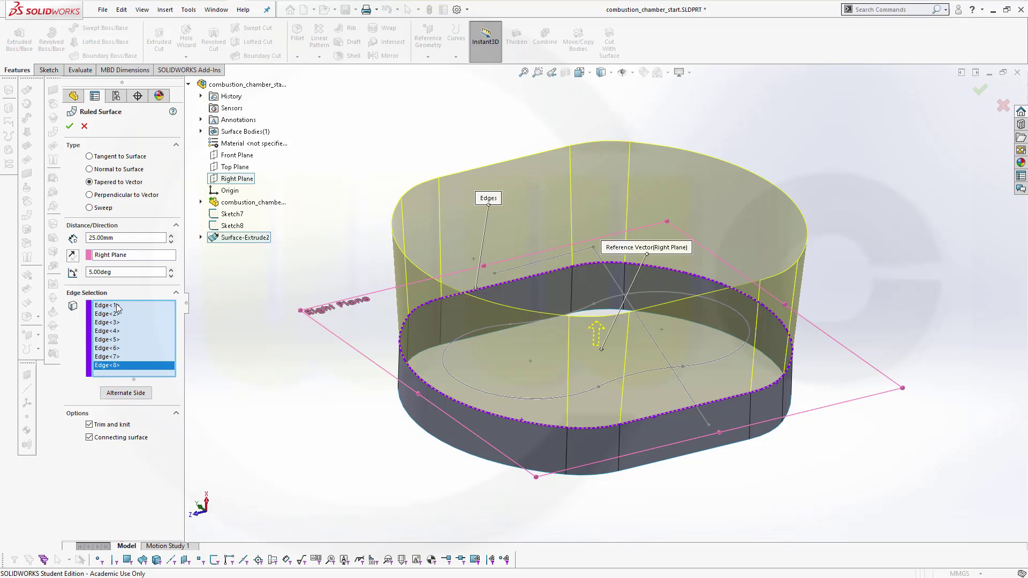
pyautogui.moveTo(116, 307); pyautogui.dragTo(118, 380)
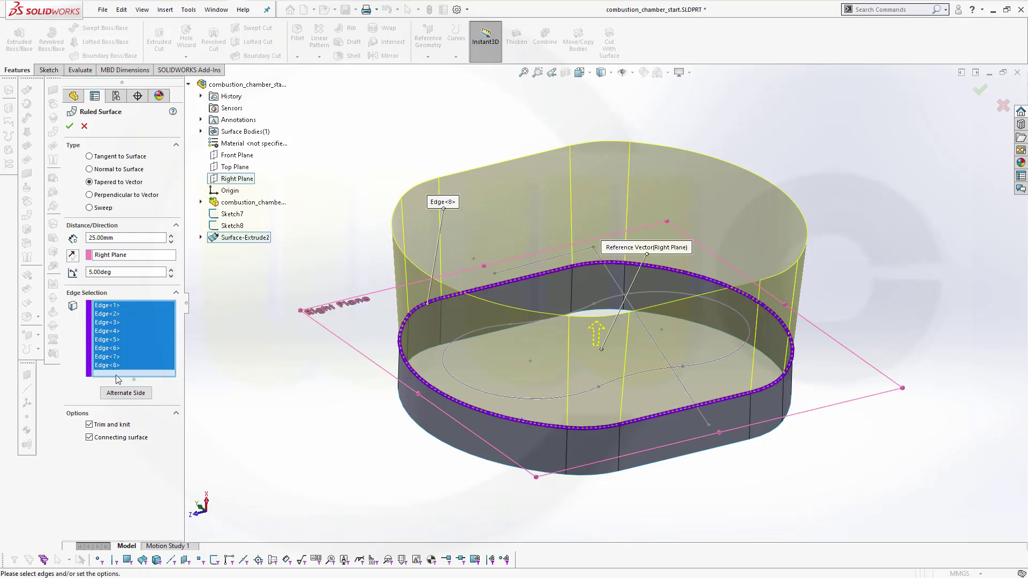
pyautogui.click(123, 395)
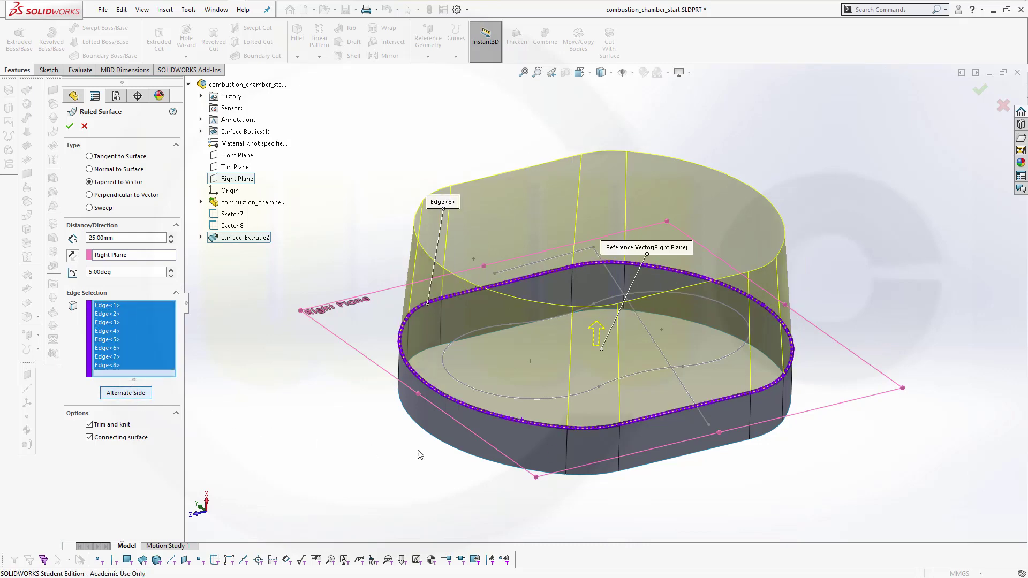
pyautogui.moveTo(527, 443); pyautogui.dragTo(531, 406, button='middle')
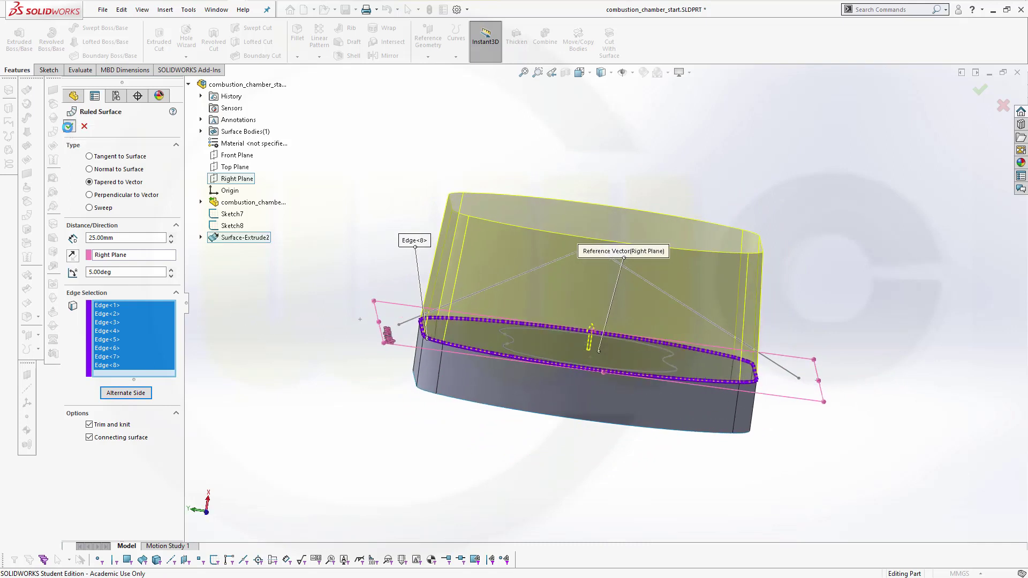
pyautogui.click(68, 126)
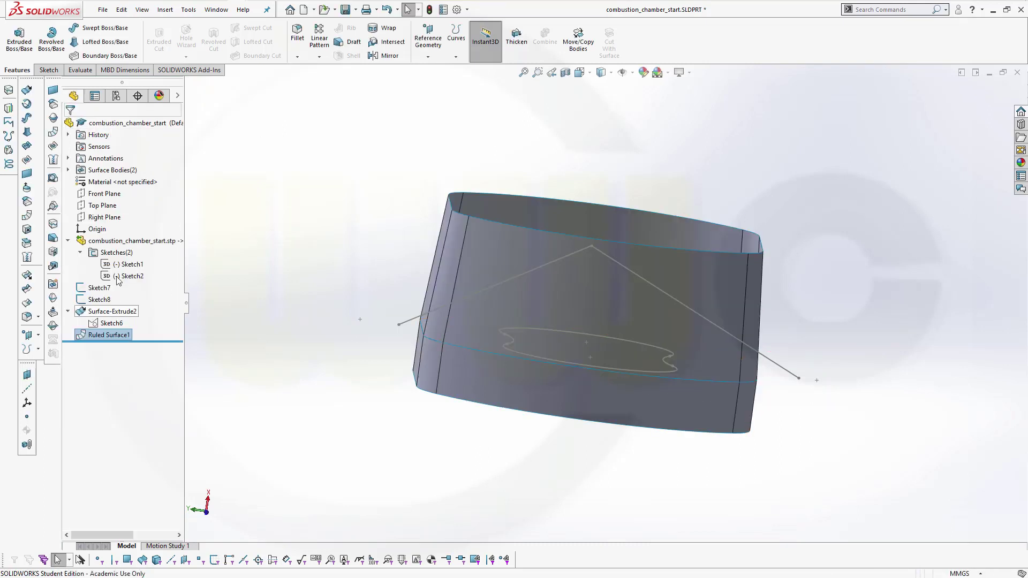
# Hide the Surface-Extrude2 body from the Surface Bodies folder
pyautogui.click(69, 170)
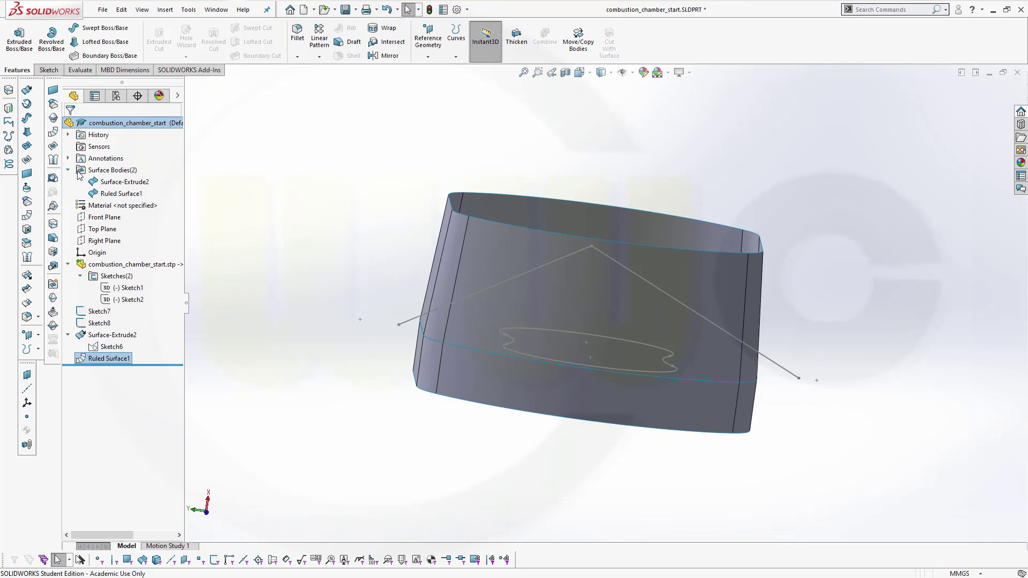
pyautogui.rightClick(141, 186)
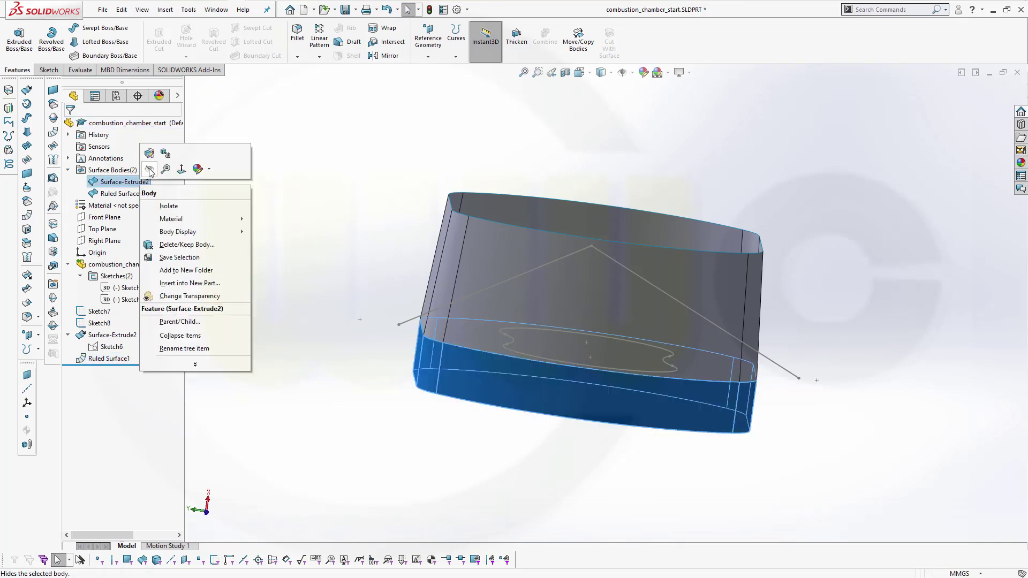
pyautogui.click(149, 169)
pyautogui.moveTo(490, 151); pyautogui.dragTo(452, 177, button='middle')
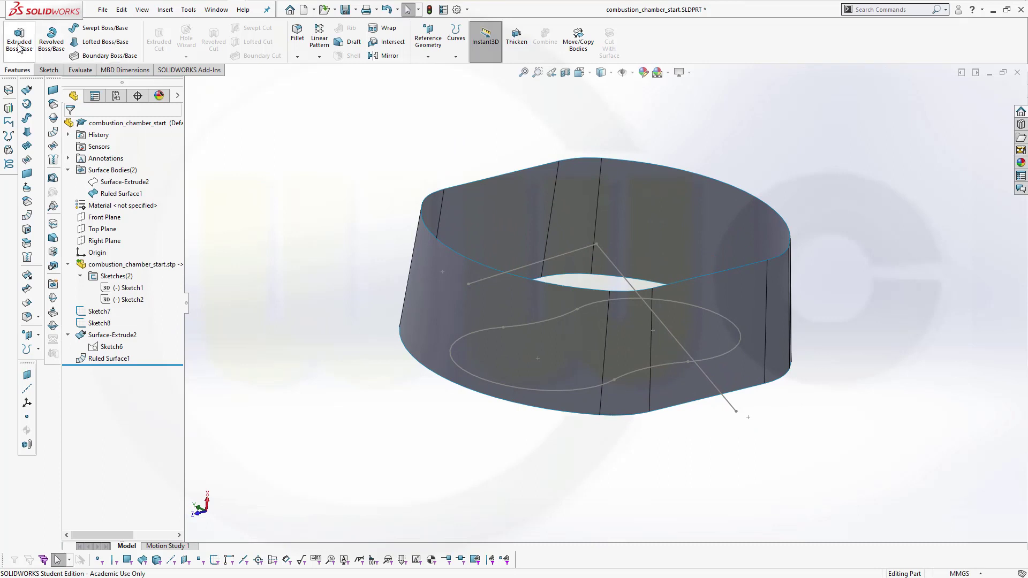
# Extrude Sketch8's V profile as a surface, Mid Plane, 80 mm deep
pyautogui.click(28, 91)
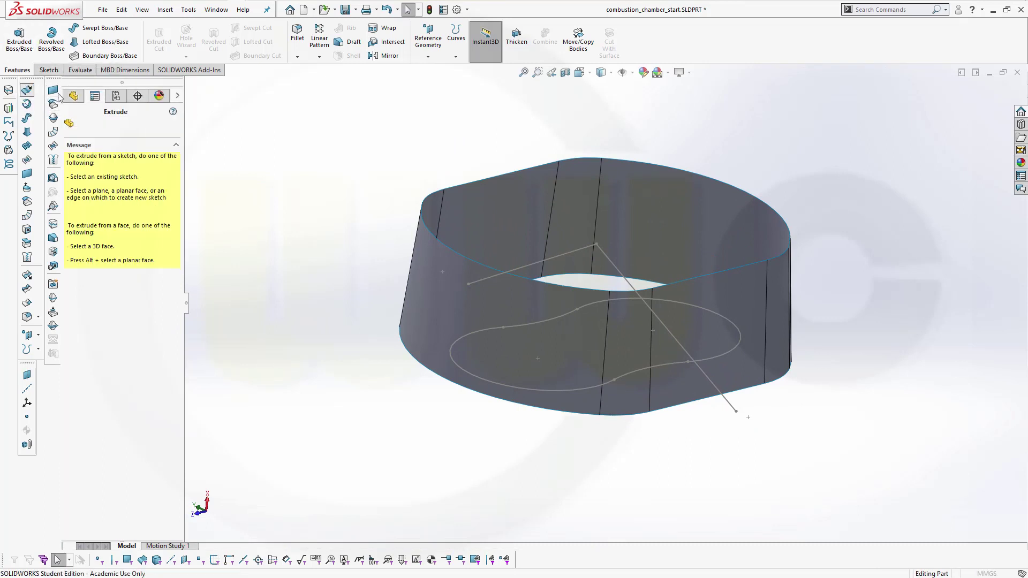
pyautogui.click(566, 260)
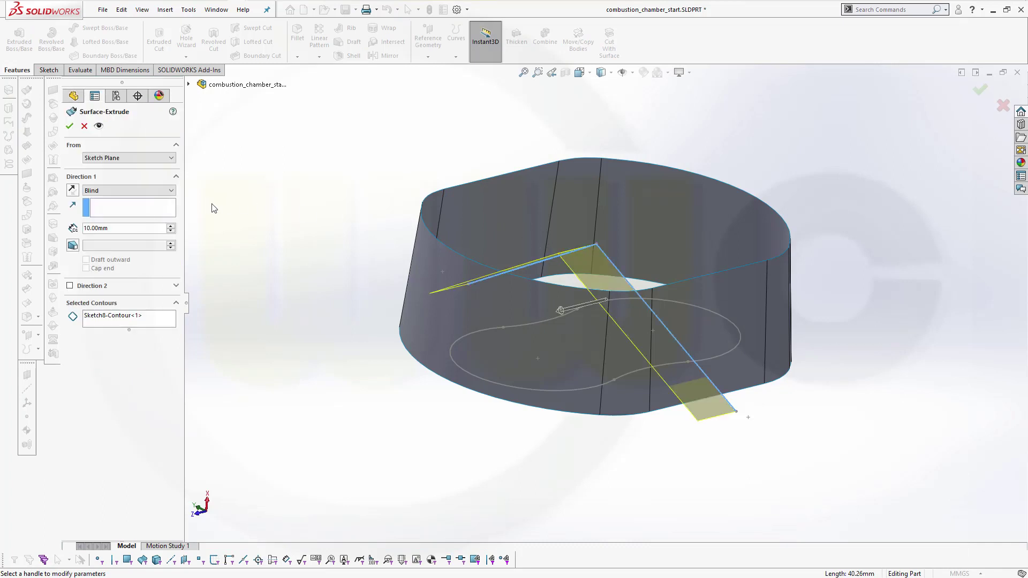
pyautogui.click(171, 190)
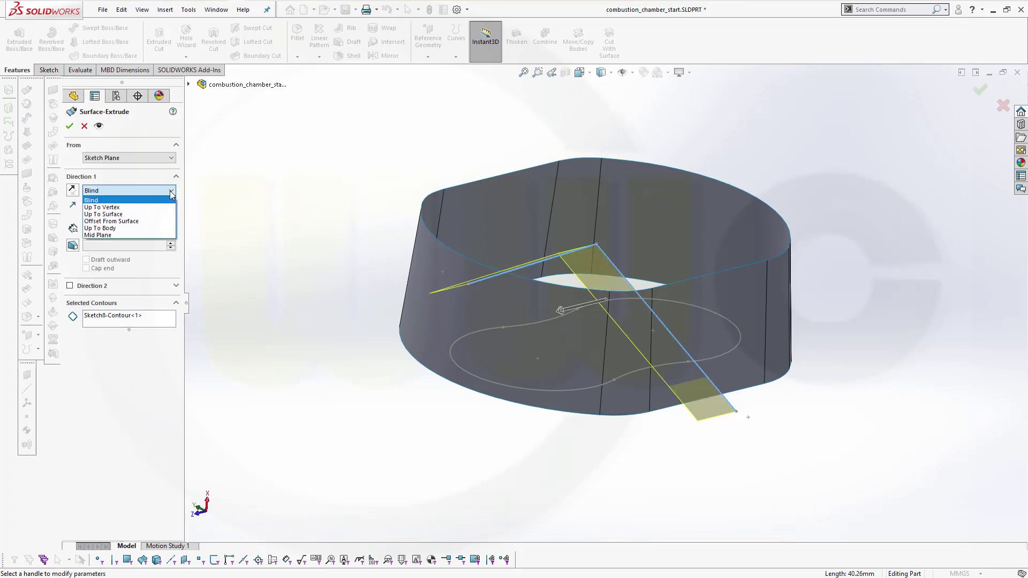
pyautogui.click(136, 235)
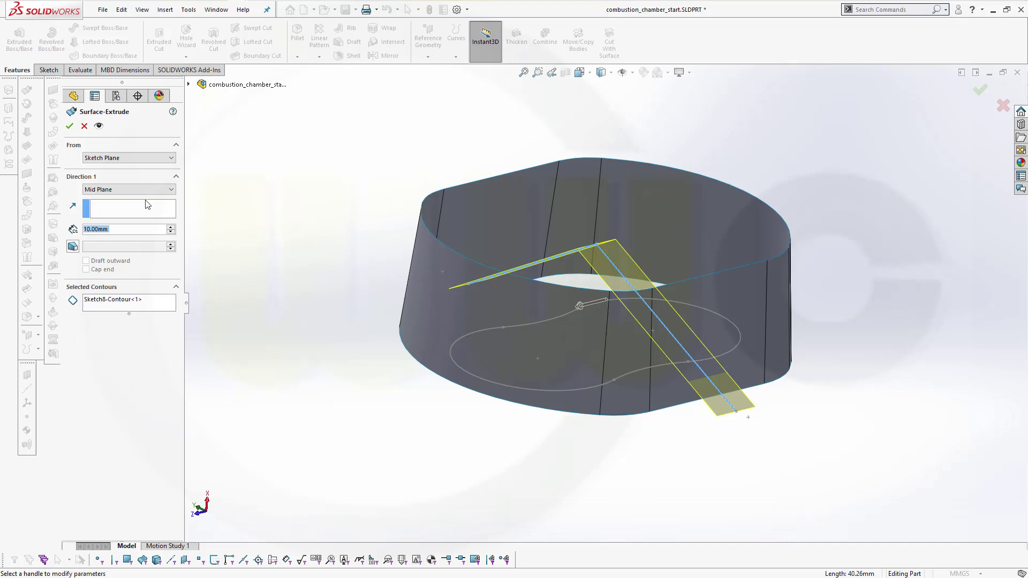
pyautogui.write('80')
pyautogui.press('Return')
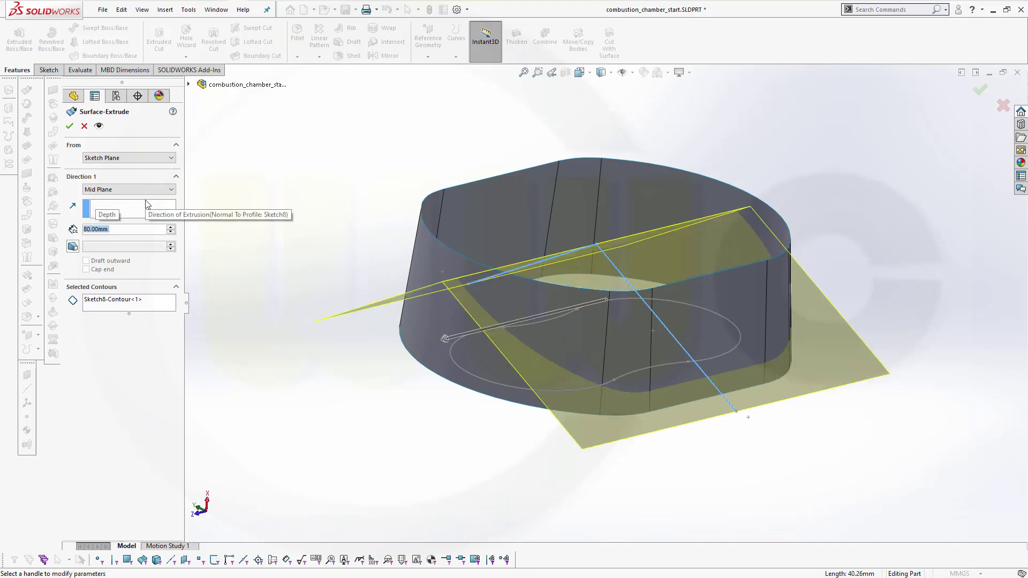
pyautogui.click(69, 127)
# Fillet the roof surface's ridge edge with a 5 mm radius
pyautogui.moveTo(298, 207); pyautogui.dragTo(294, 243, button='middle')
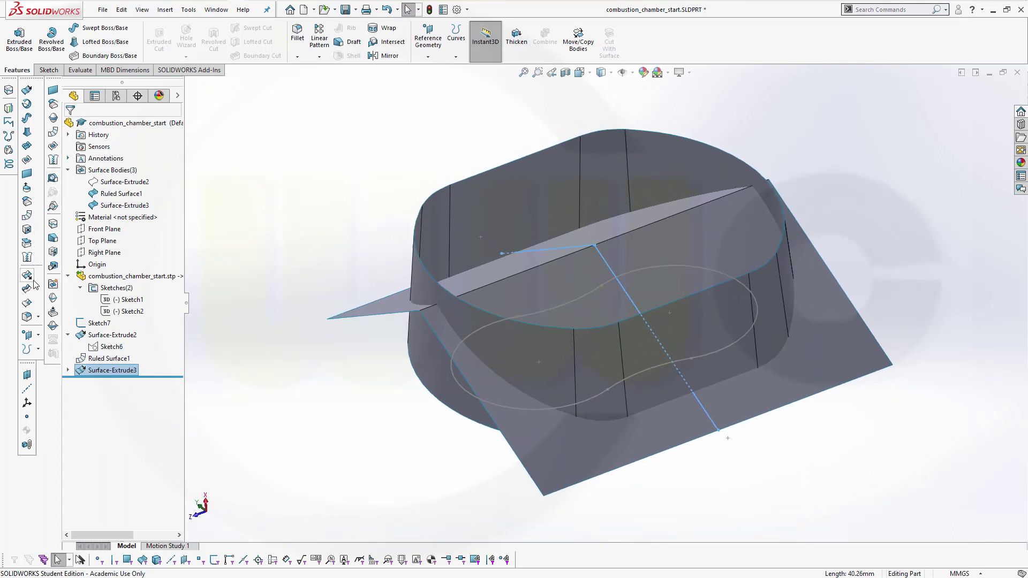
pyautogui.click(532, 269)
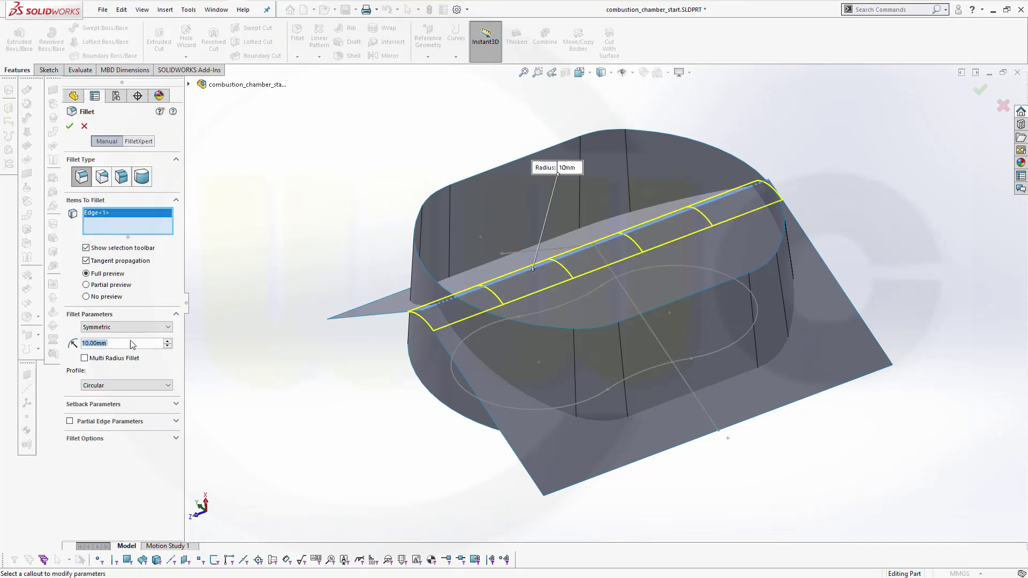
pyautogui.write('5')
pyautogui.press('Return')
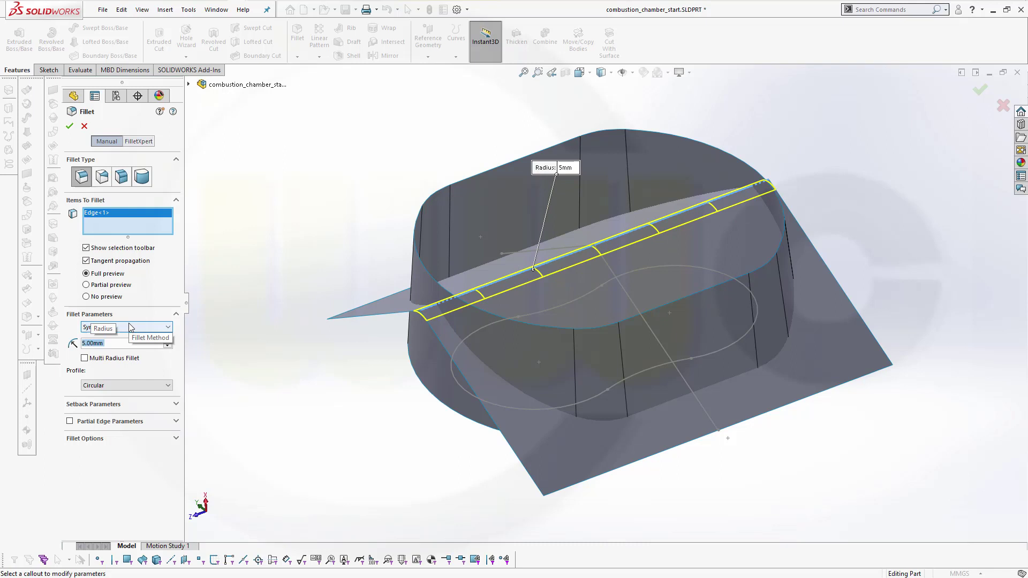
pyautogui.click(70, 126)
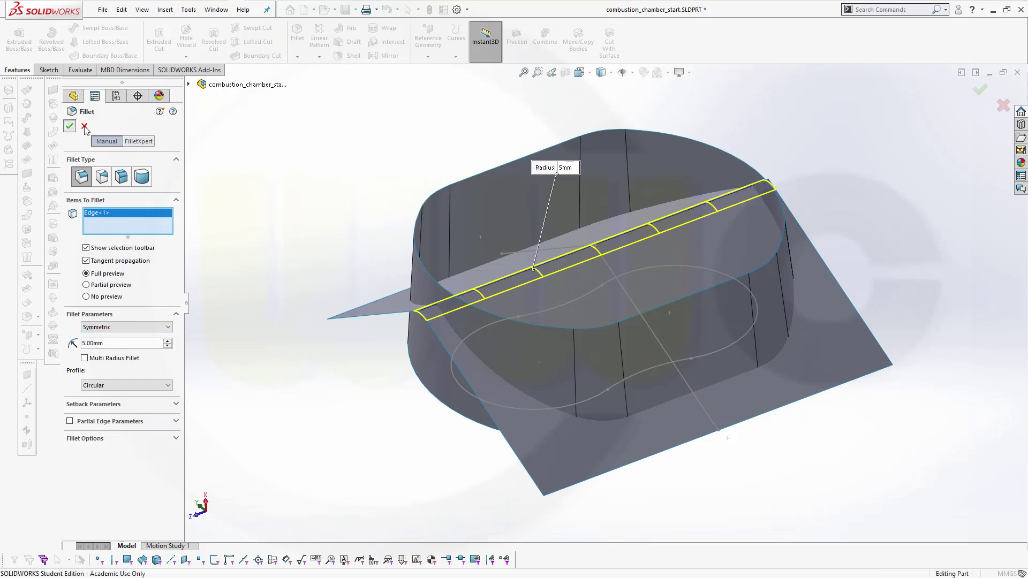
pyautogui.moveTo(697, 326); pyautogui.dragTo(566, 198, button='middle')
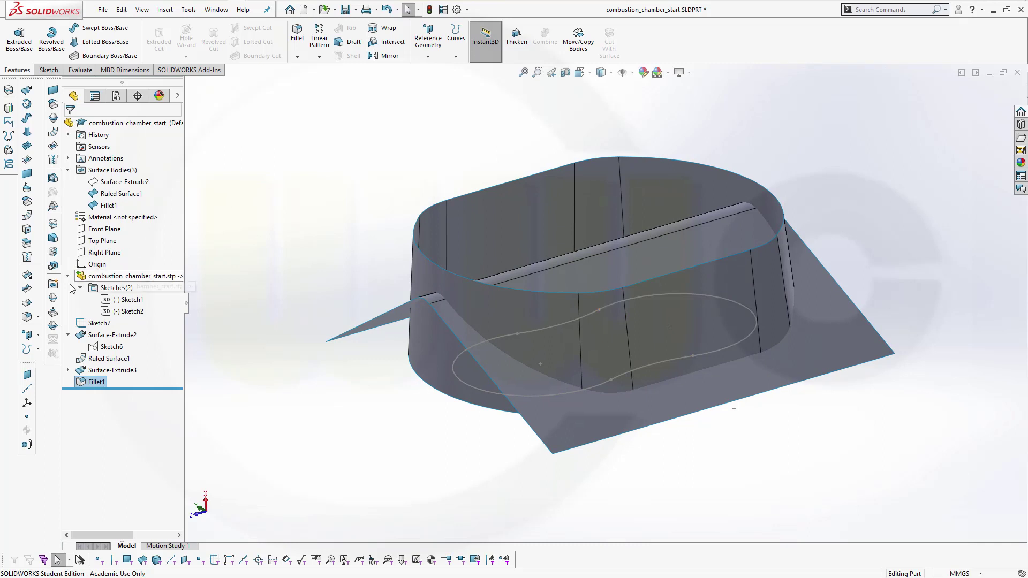
# Trim the filleted roof with Ruled Surface1, removing the portion outside the wall
pyautogui.click(27, 289)
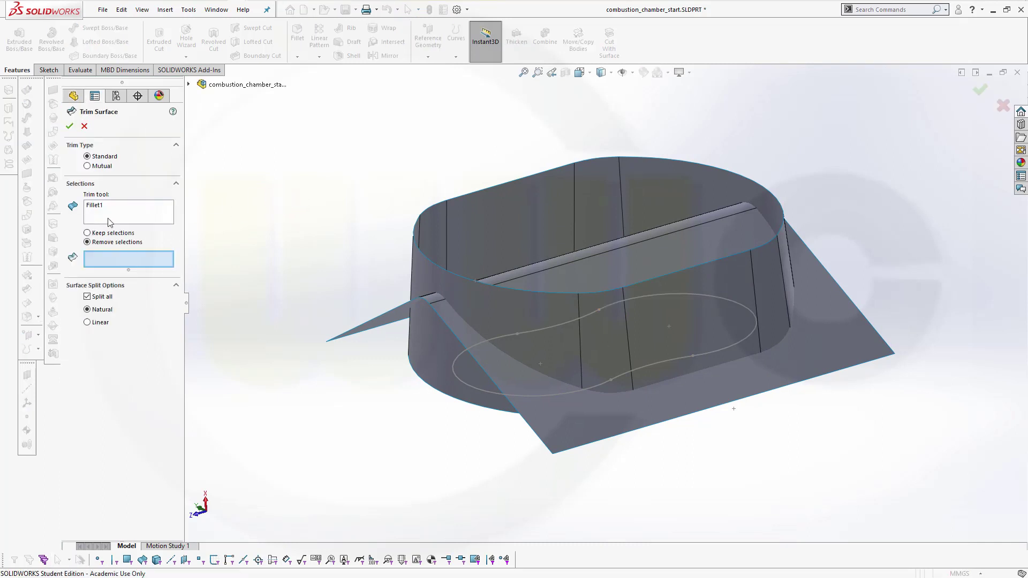
pyautogui.click(107, 205)
pyautogui.rightClick(106, 205)
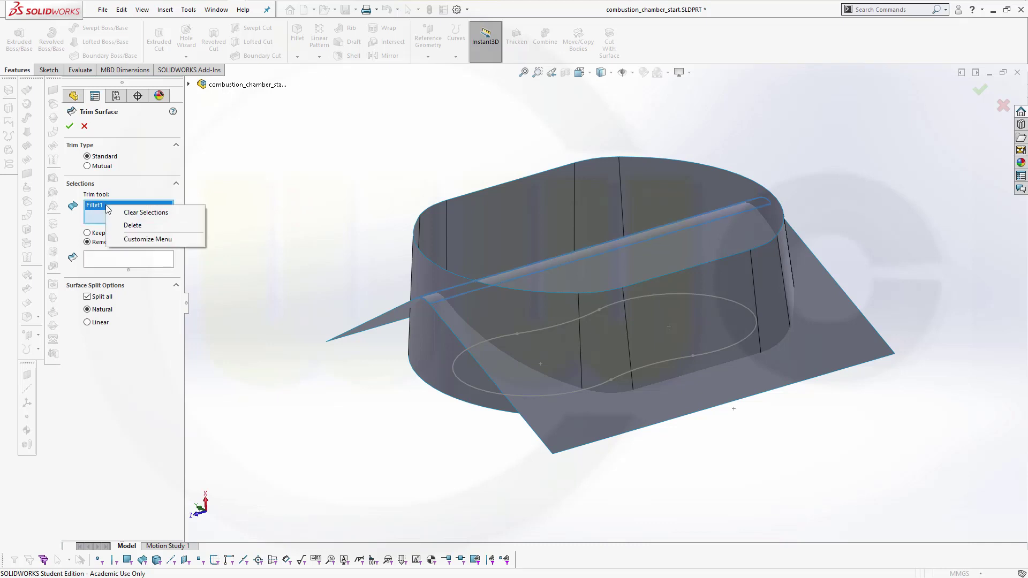
pyautogui.click(144, 213)
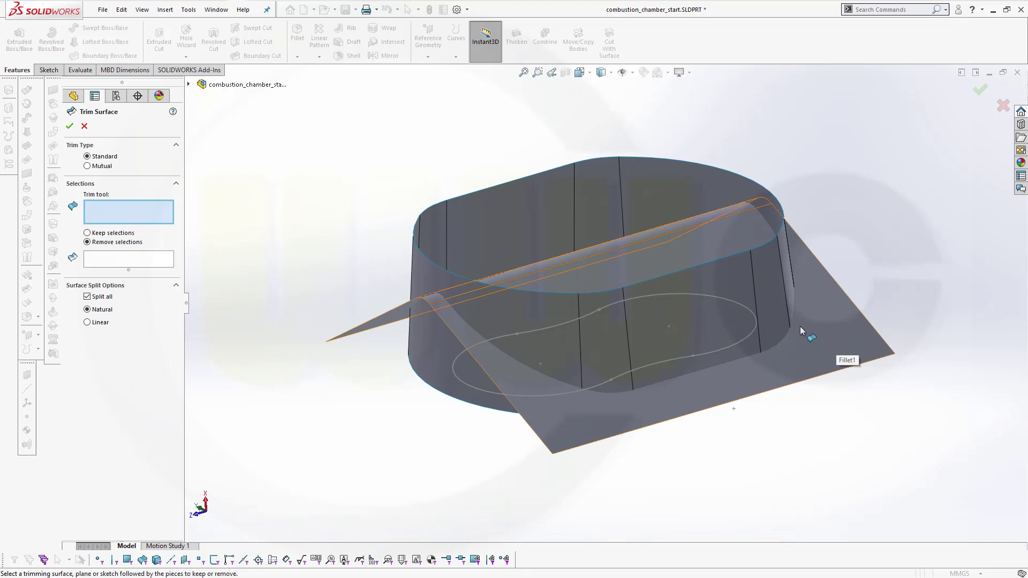
pyautogui.click(730, 290)
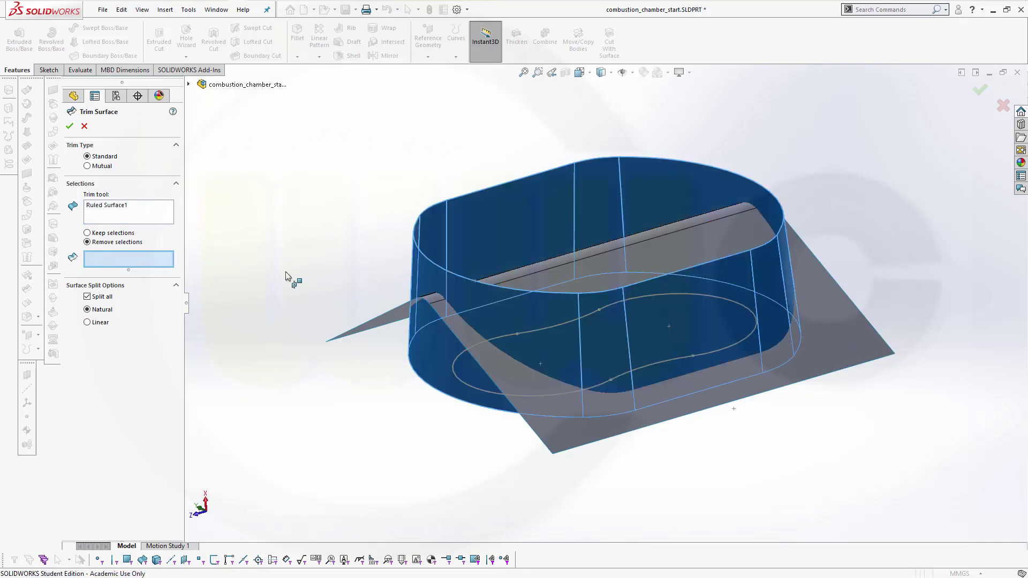
pyautogui.click(592, 172)
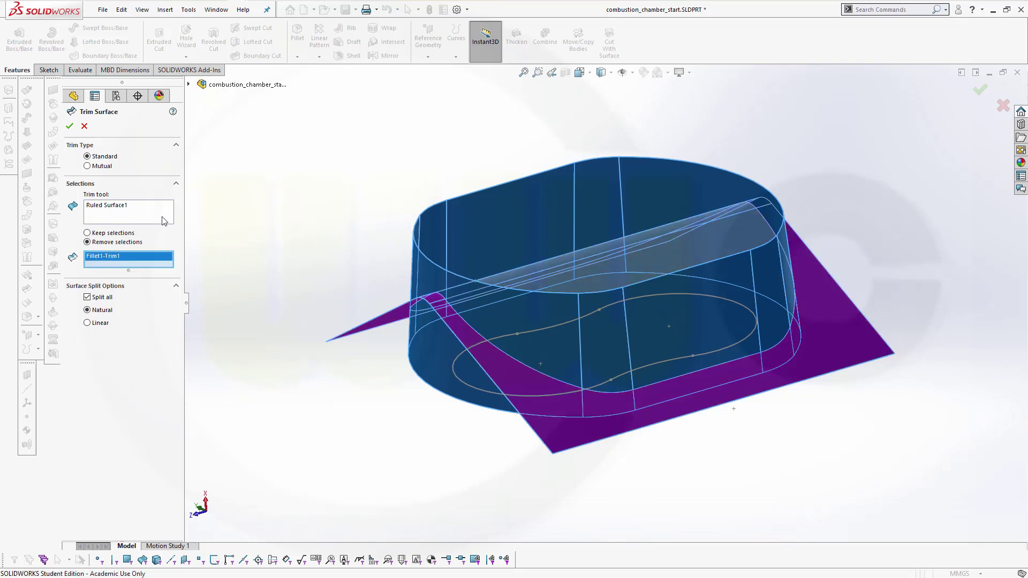
pyautogui.click(70, 126)
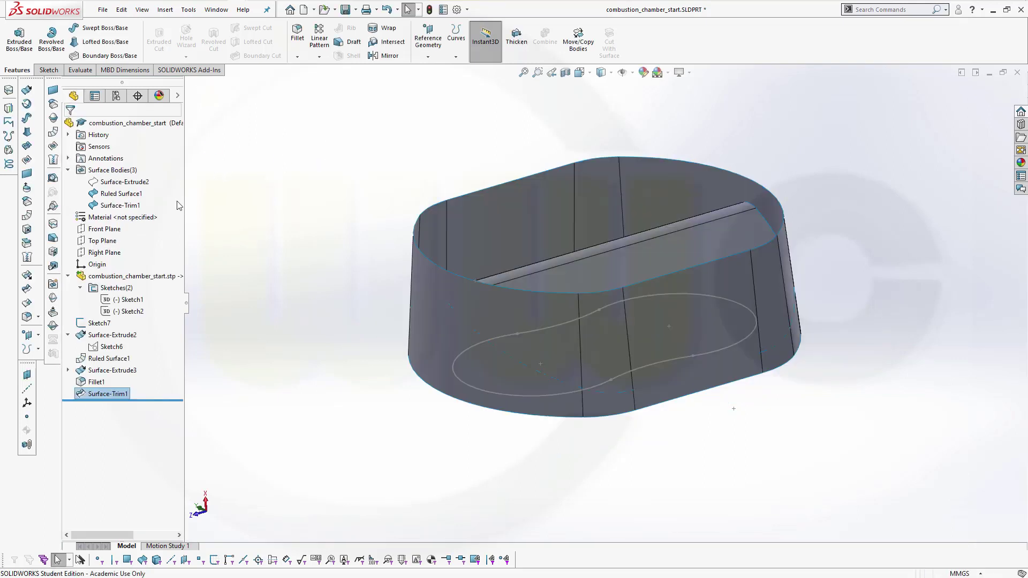
# Trim Ruled Surface1 with Surface-Trim1, removing the wall portion above the roof
pyautogui.click(27, 292)
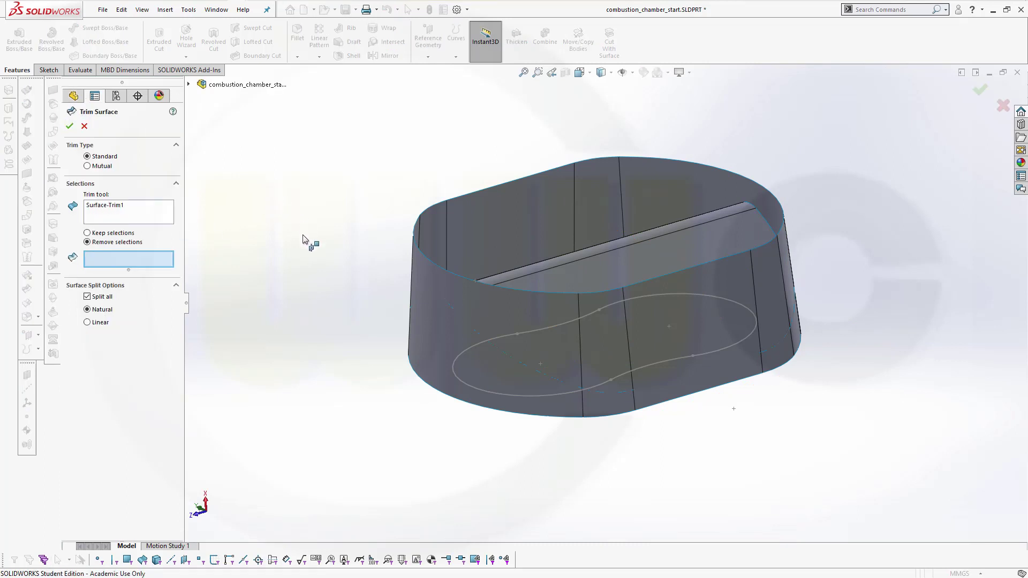
pyautogui.click(118, 213)
pyautogui.rightClick(117, 213)
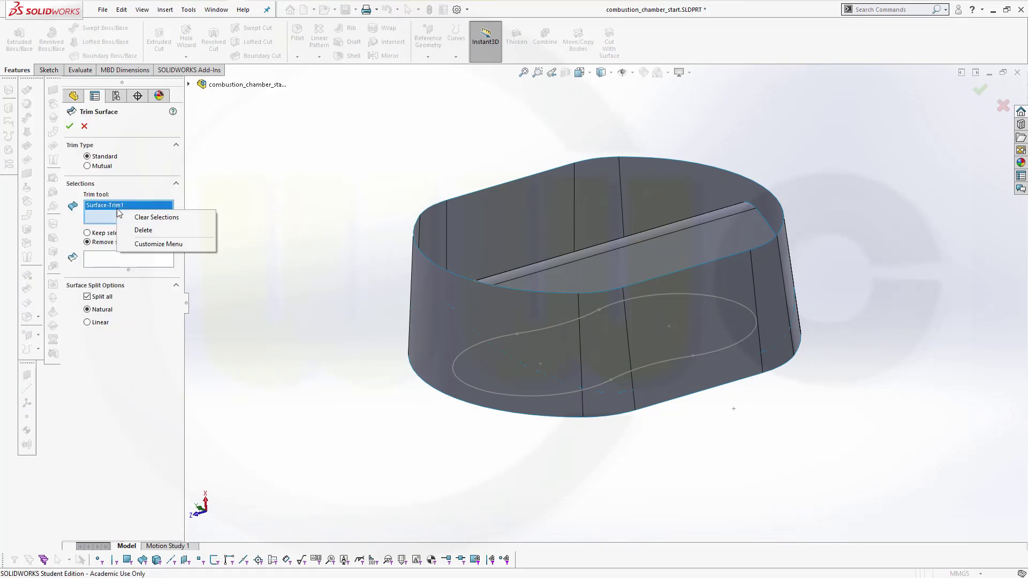
pyautogui.click(151, 219)
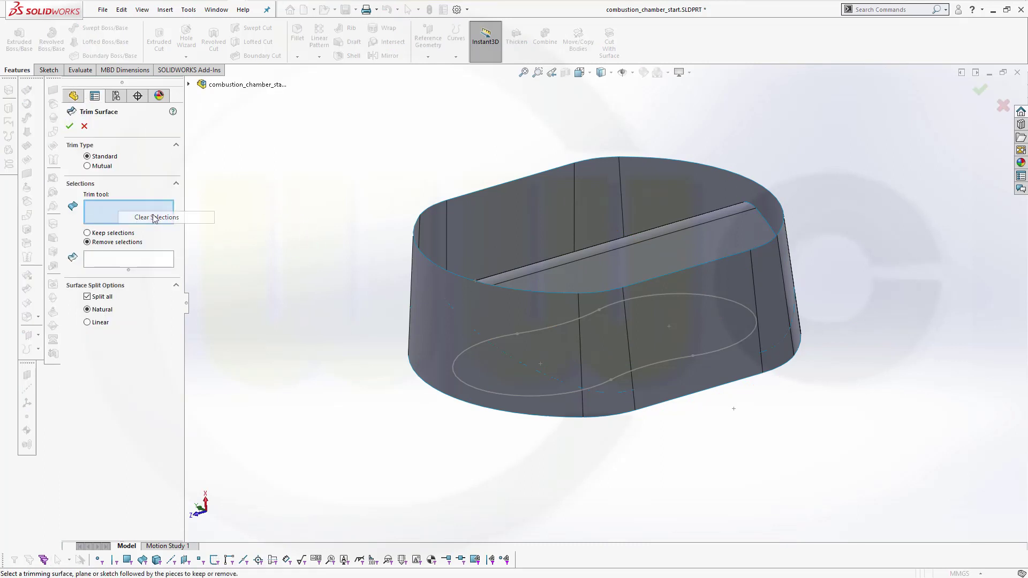
pyautogui.click(614, 268)
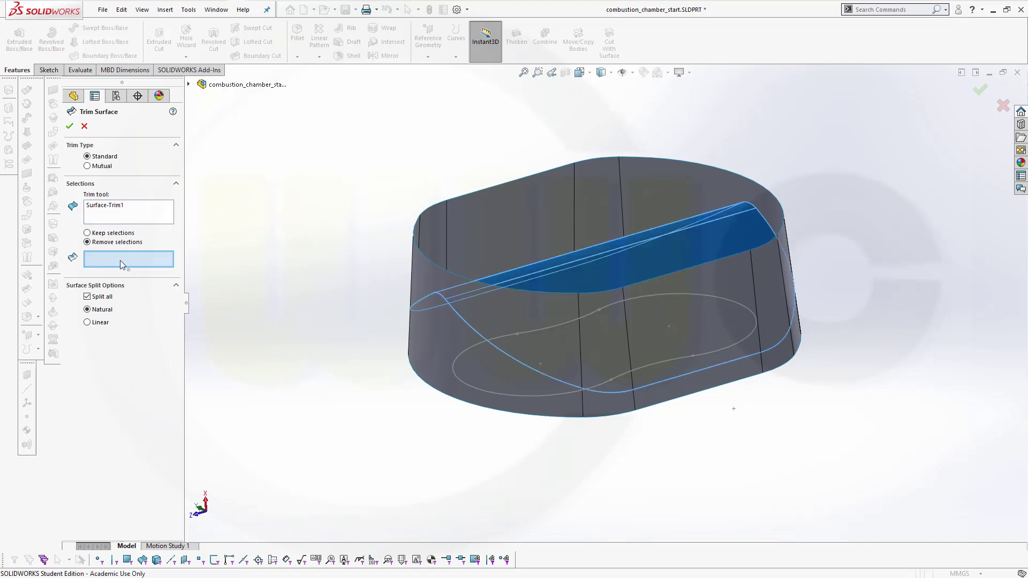
pyautogui.click(516, 301)
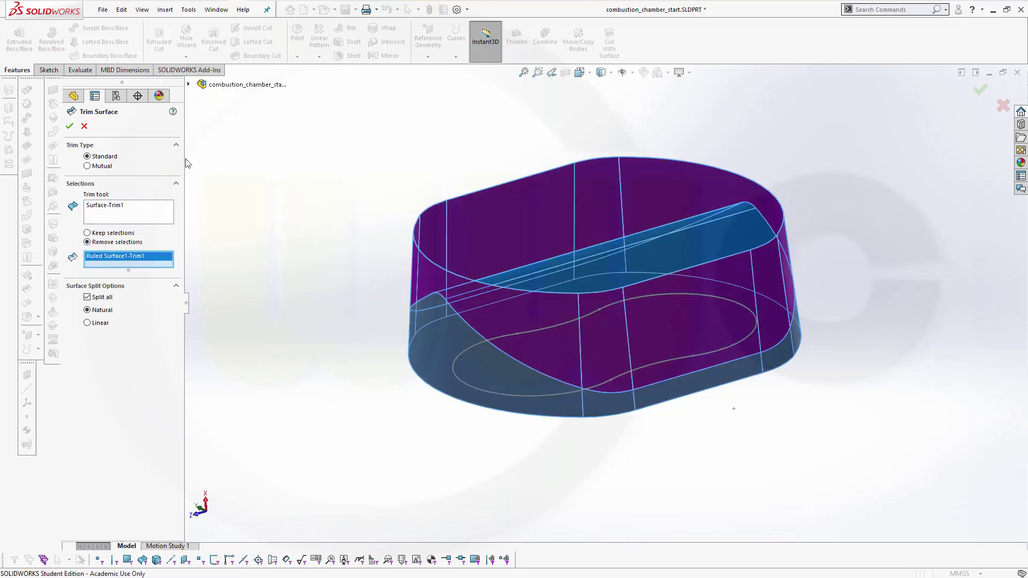
pyautogui.click(69, 127)
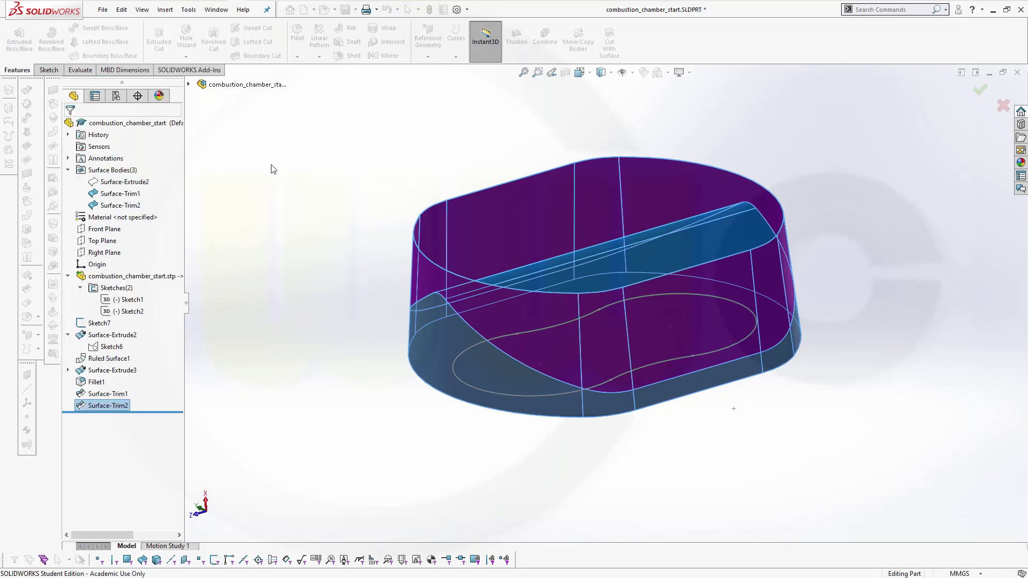
pyautogui.moveTo(501, 212)
pyautogui.mouseDown(button='middle')
pyautogui.moveTo(551, 197)
pyautogui.moveTo(541, 209)
pyautogui.moveTo(516, 197)
pyautogui.mouseUp(button='middle')
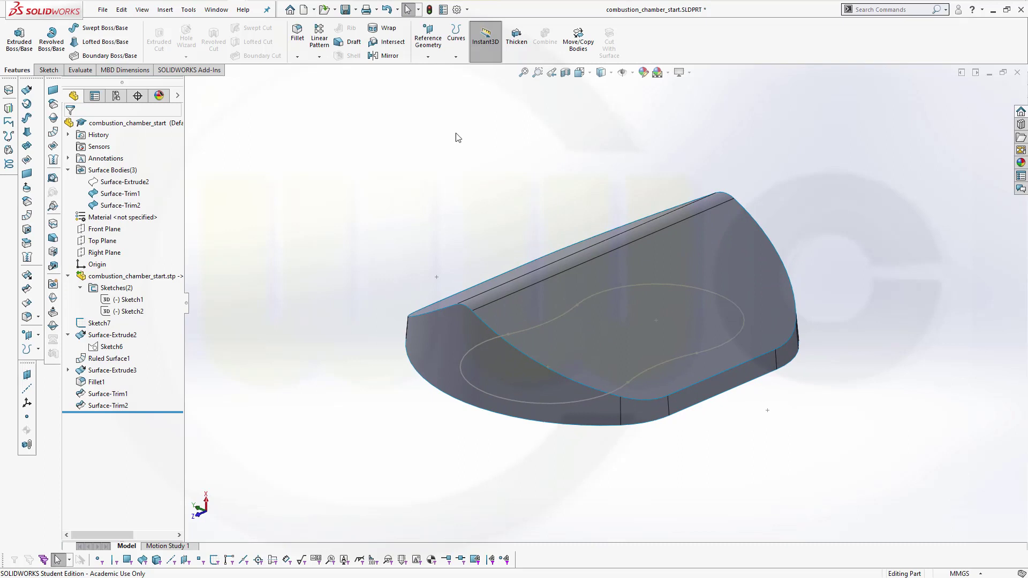
# Knit the trimmed wall Surface-Trim2 and roof Surface-Trim1 into Surface-Knit2
pyautogui.click(27, 257)
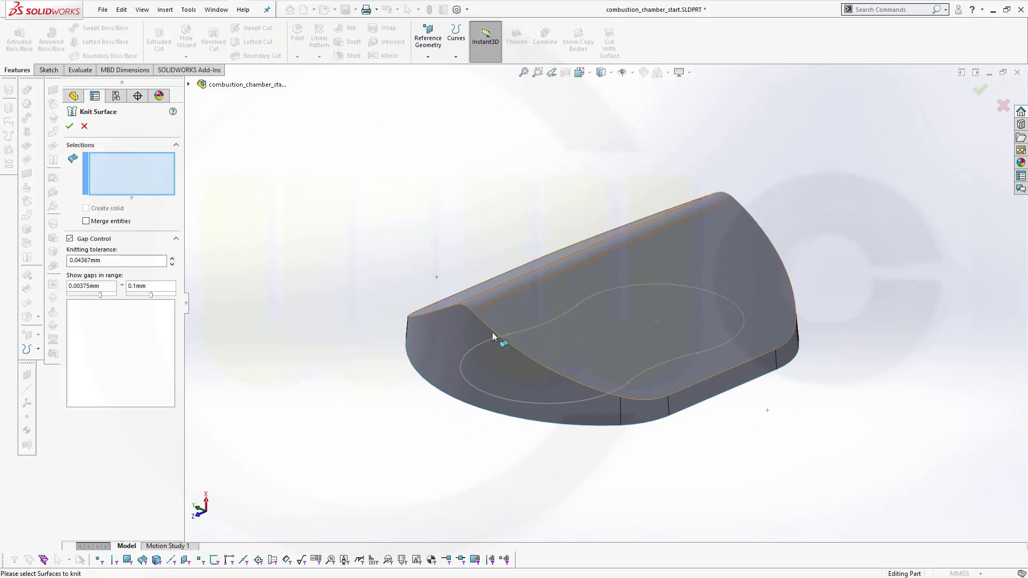
pyautogui.click(455, 331)
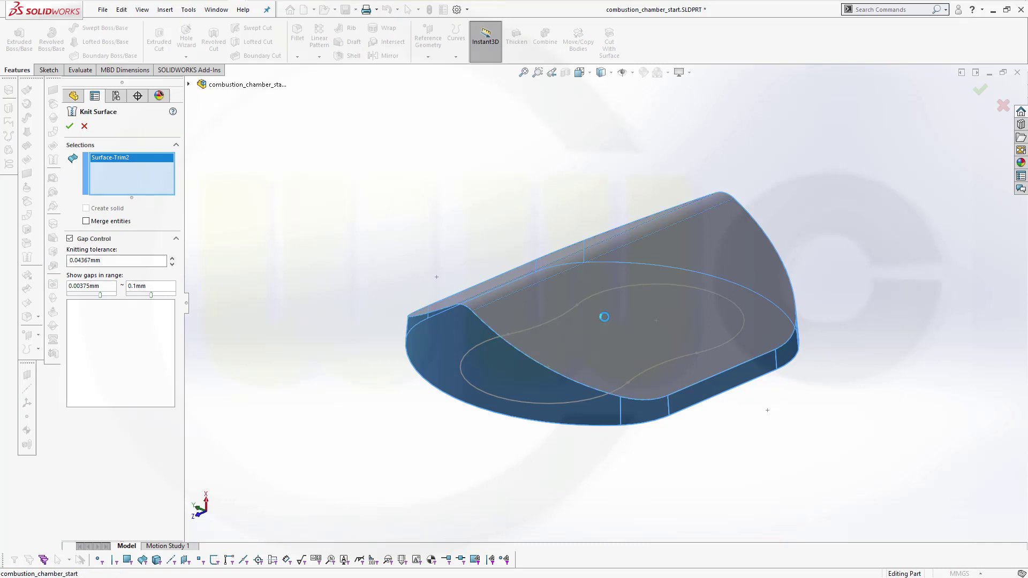
pyautogui.click(605, 319)
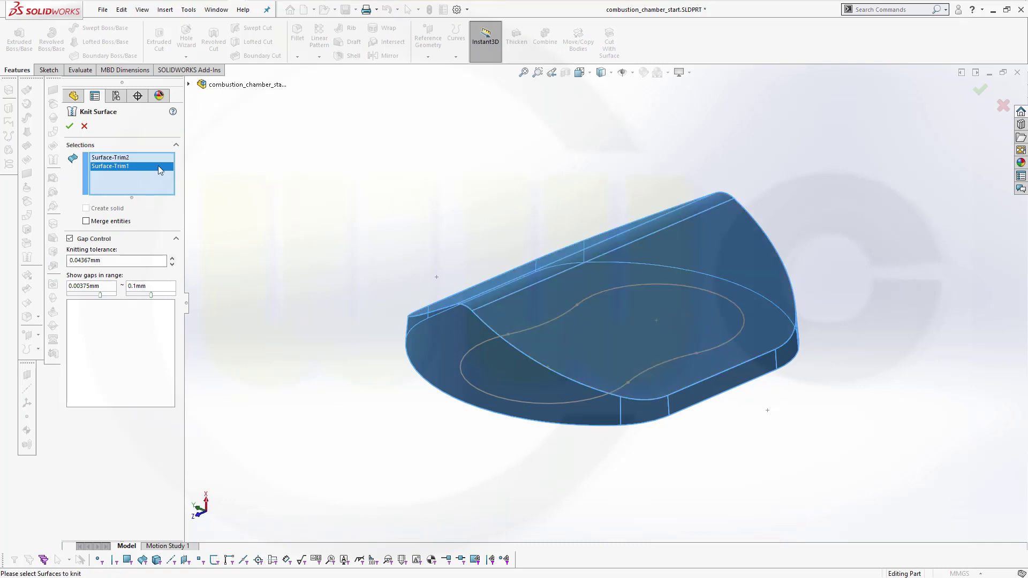
pyautogui.click(69, 126)
pyautogui.moveTo(514, 208); pyautogui.dragTo(449, 187, button='middle')
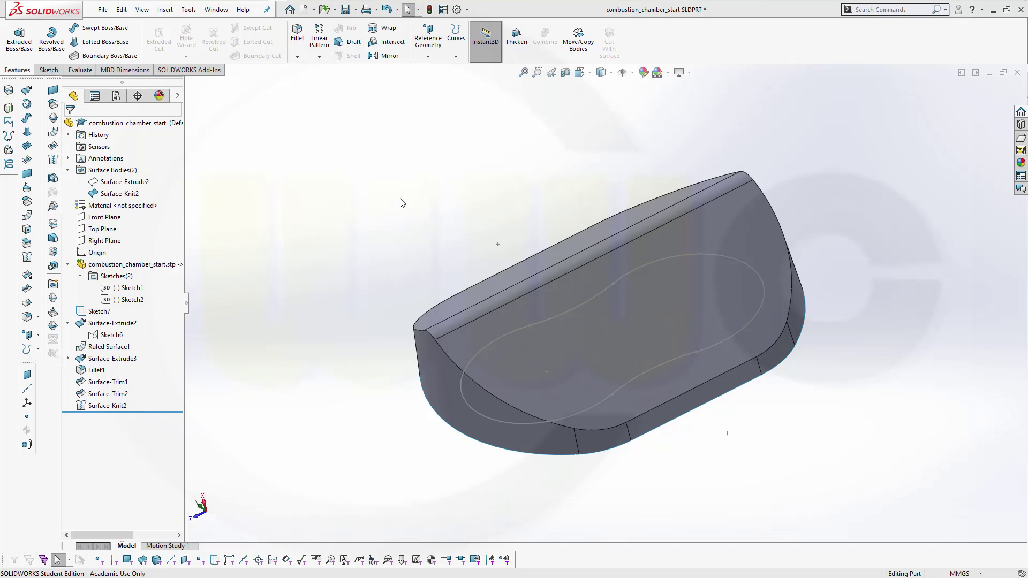
# Begin a variable-radius fillet on the two straight chamber edges with unassigned radii of 1 mm
pyautogui.click(26, 316)
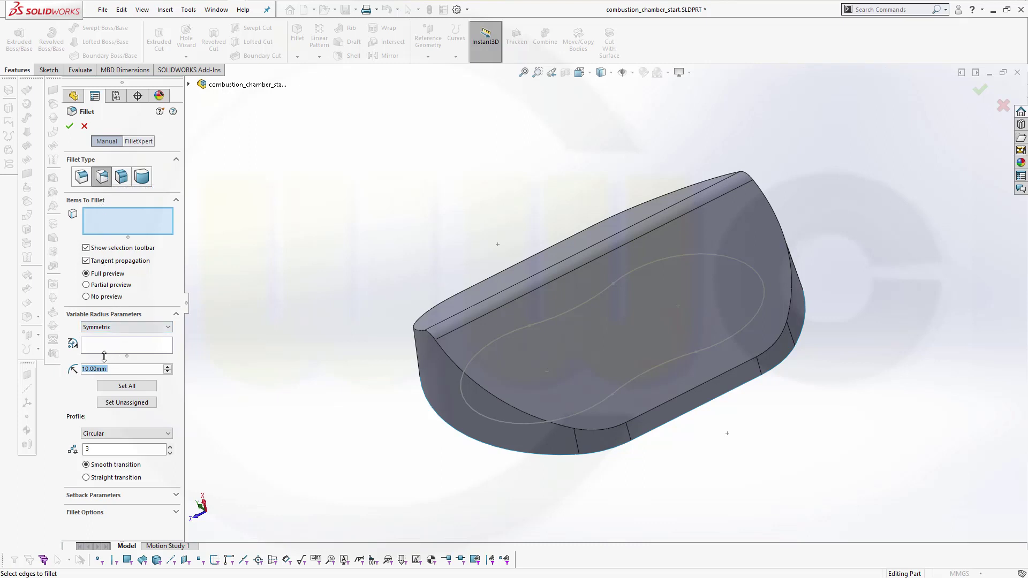
pyautogui.write('1')
pyautogui.click(670, 400)
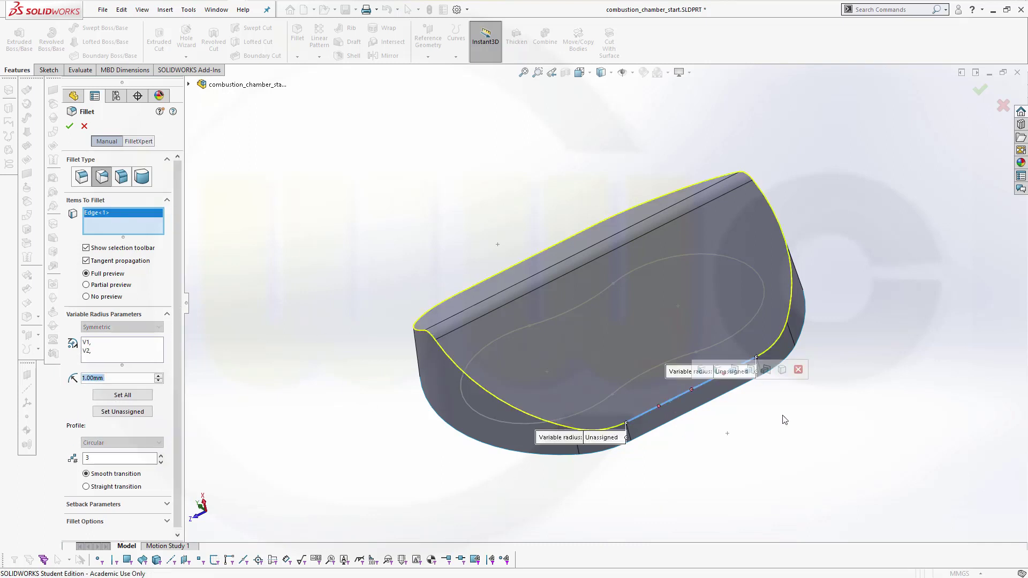
pyautogui.moveTo(776, 424); pyautogui.dragTo(720, 339, button='middle')
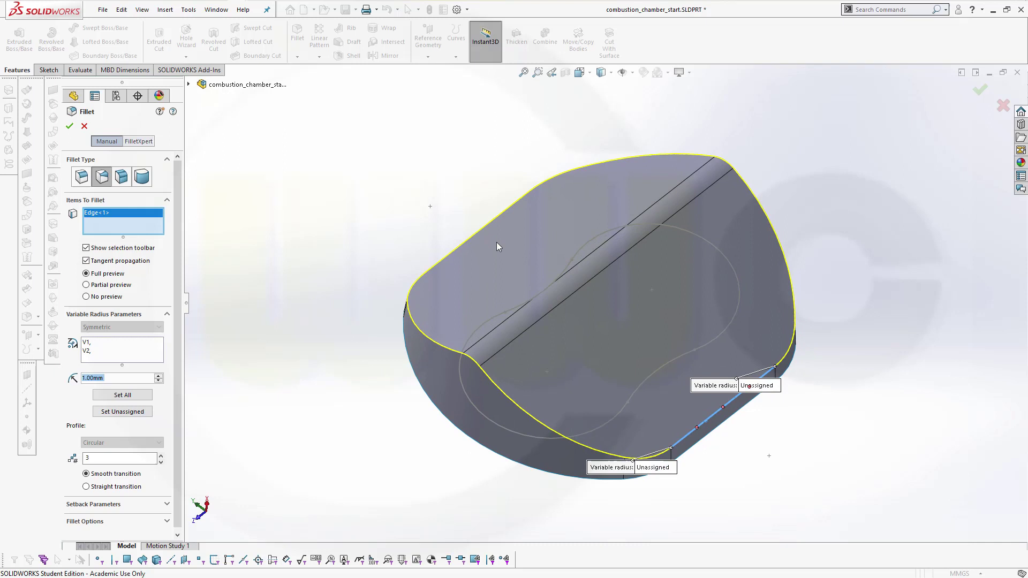
pyautogui.click(467, 239)
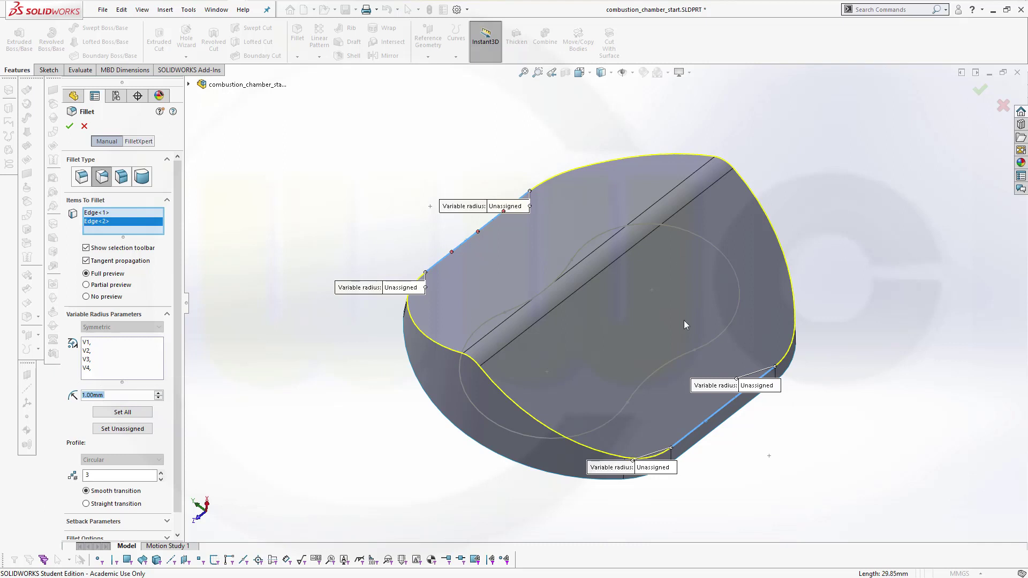
pyautogui.click(126, 429)
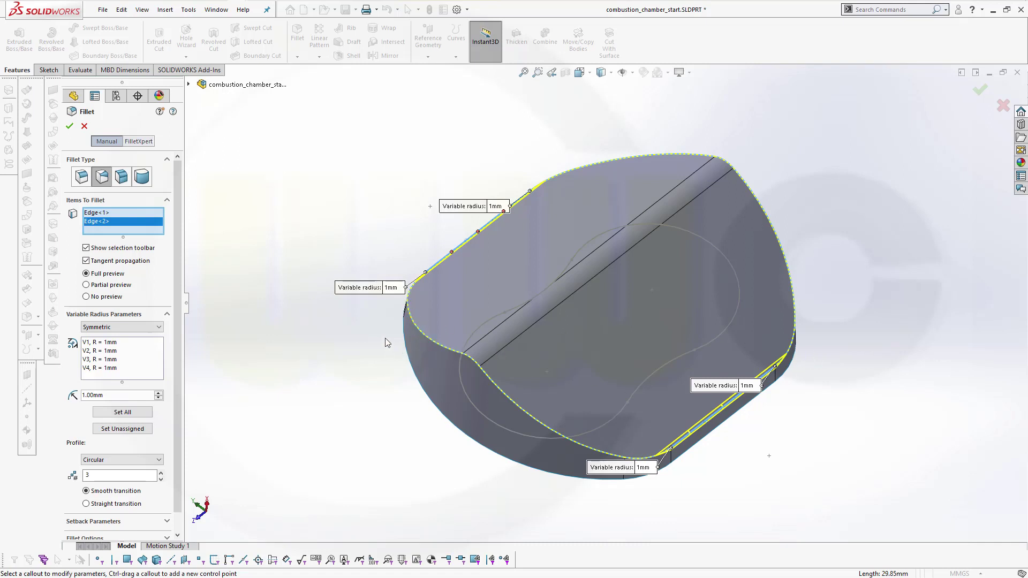
# Add the two curved edges to the fillet and give their new radius points 10 mm
pyautogui.click(474, 363)
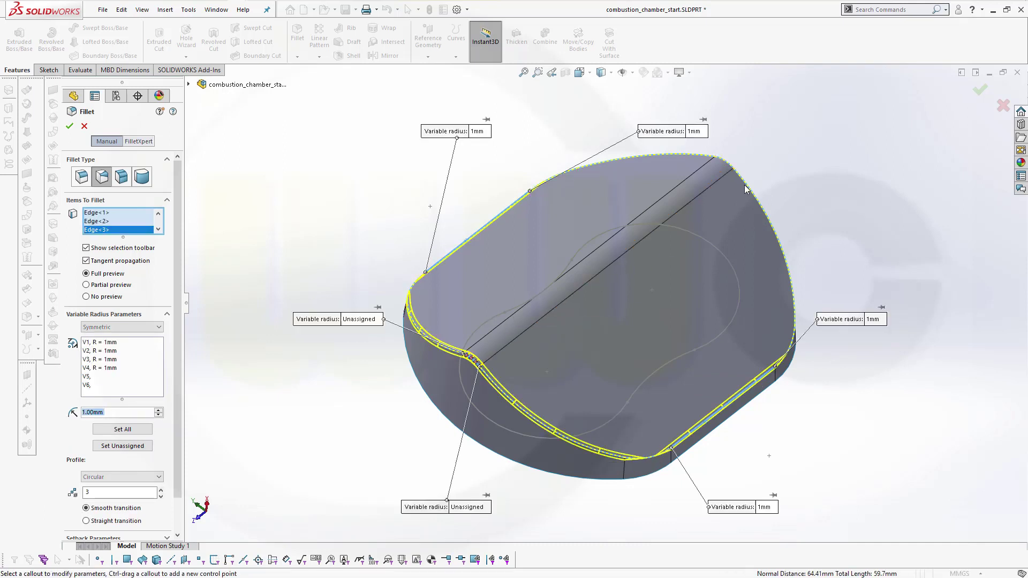
pyautogui.click(729, 164)
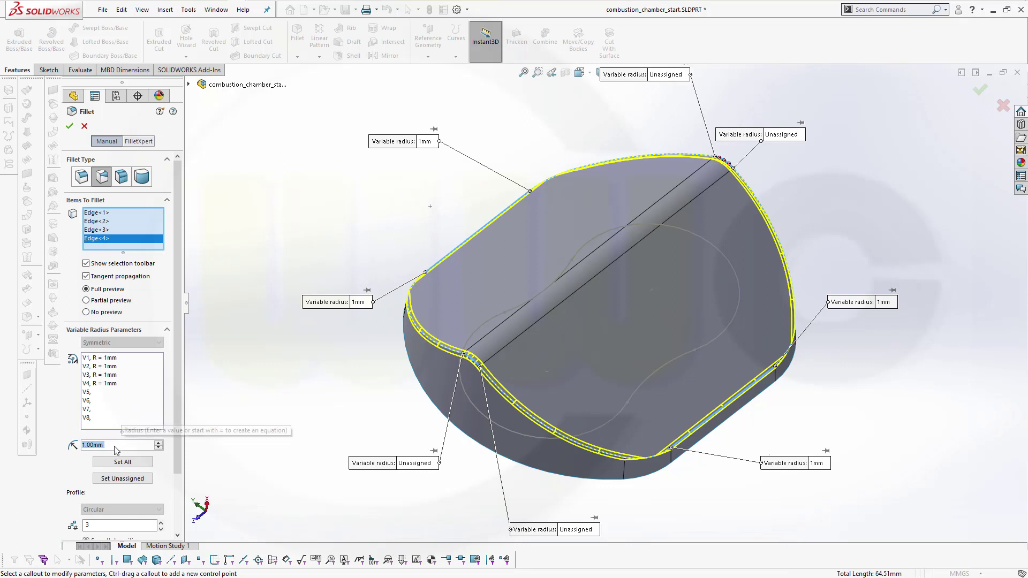
pyautogui.write('10')
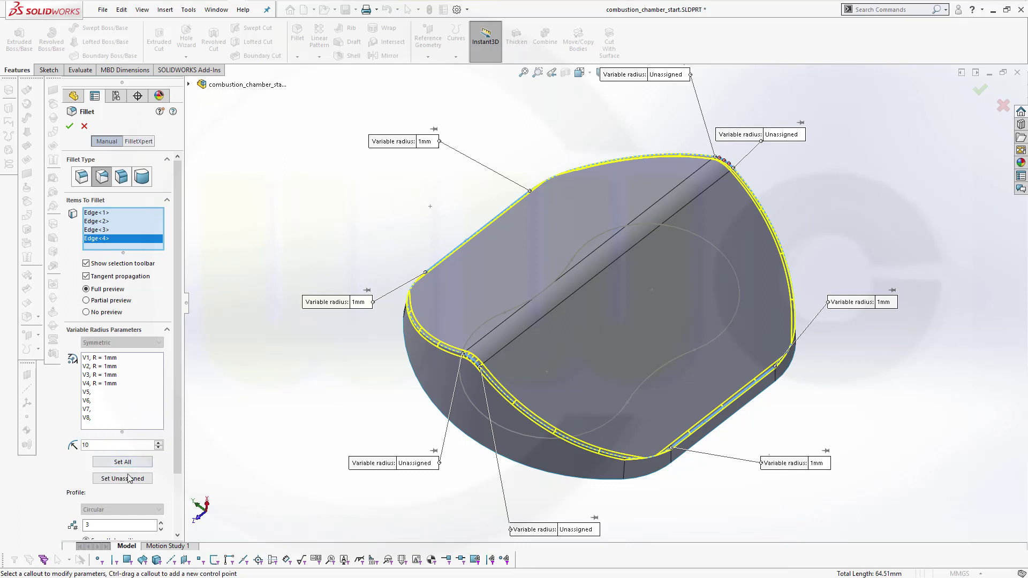
pyautogui.click(123, 479)
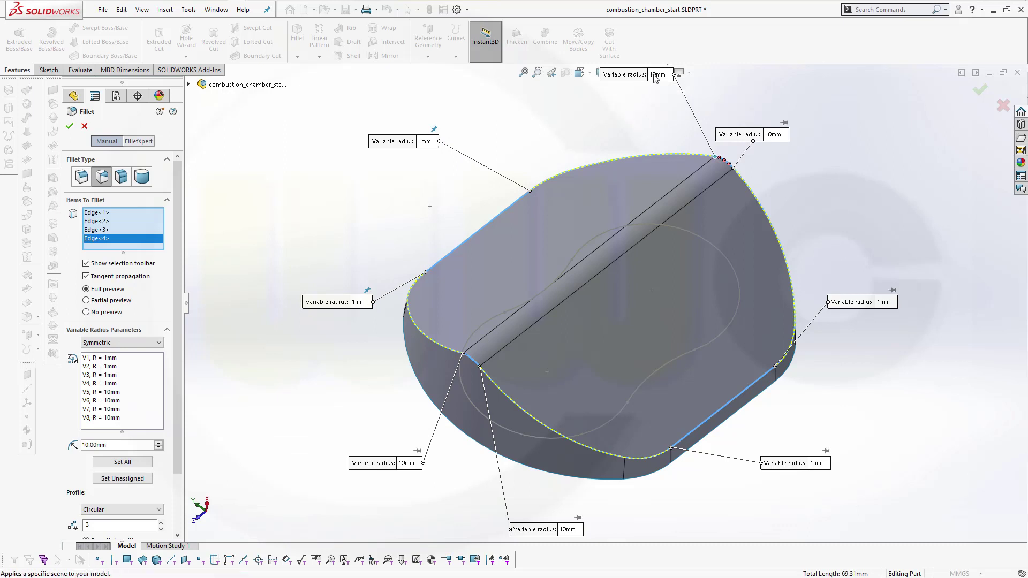
# Pin the 1 mm and 10 mm radius callouts in place on the model
pyautogui.click(784, 123)
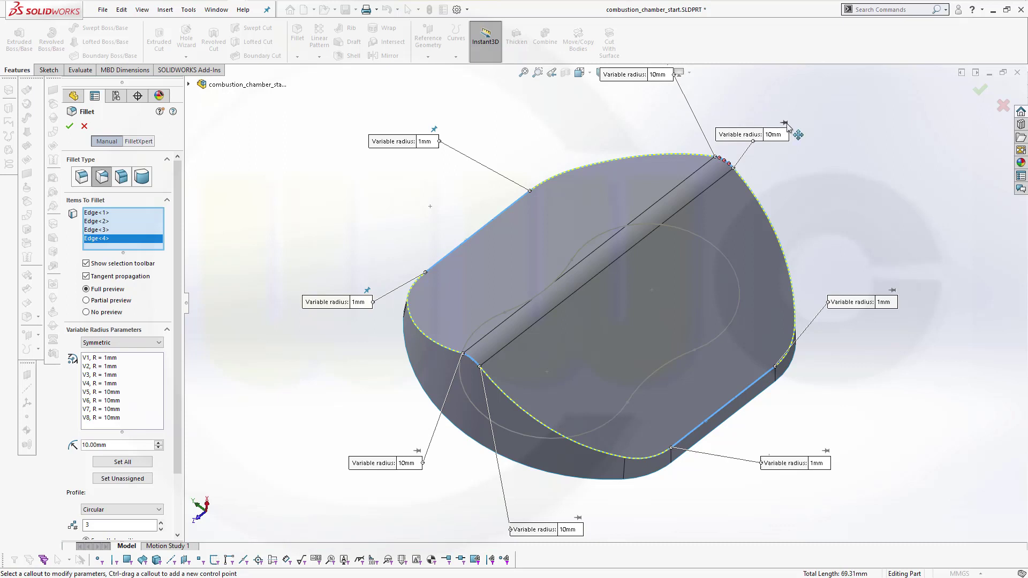
pyautogui.click(891, 290)
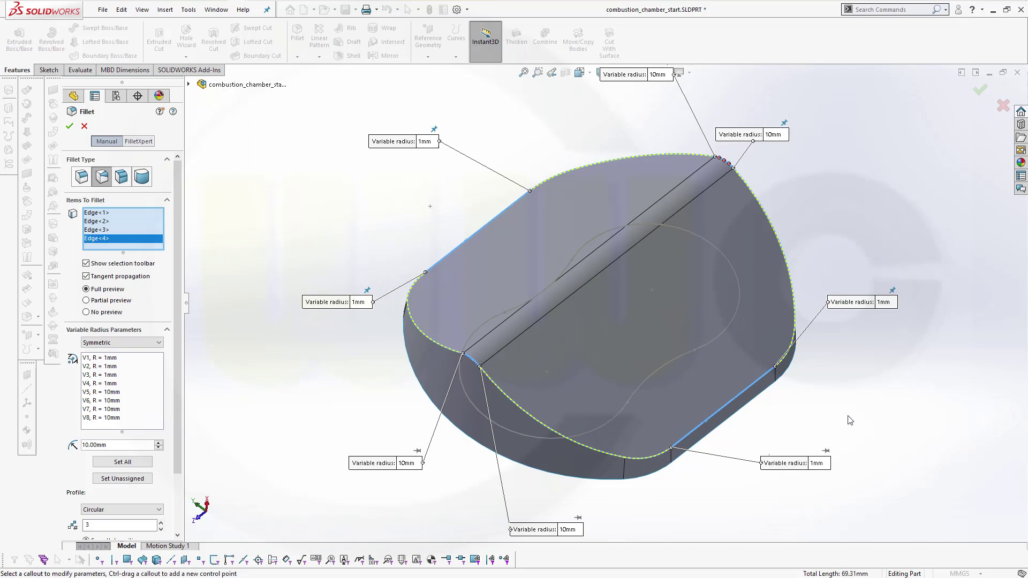
pyautogui.click(826, 451)
pyautogui.click(578, 517)
pyautogui.click(417, 451)
# Add the bottom, right, left and top edges and set their unassigned radii to 1 mm
pyautogui.click(645, 458)
pyautogui.click(649, 462)
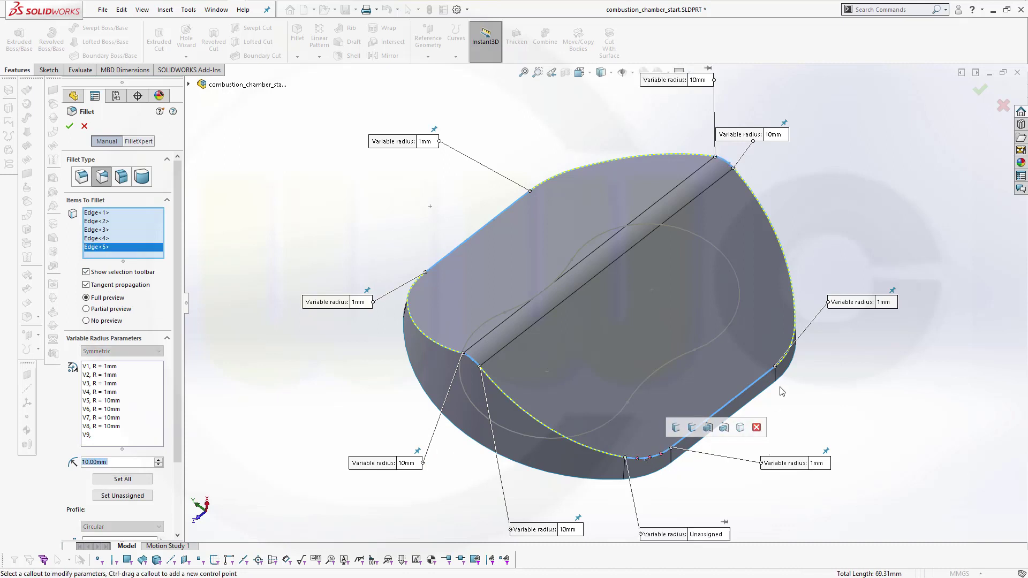
pyautogui.click(787, 358)
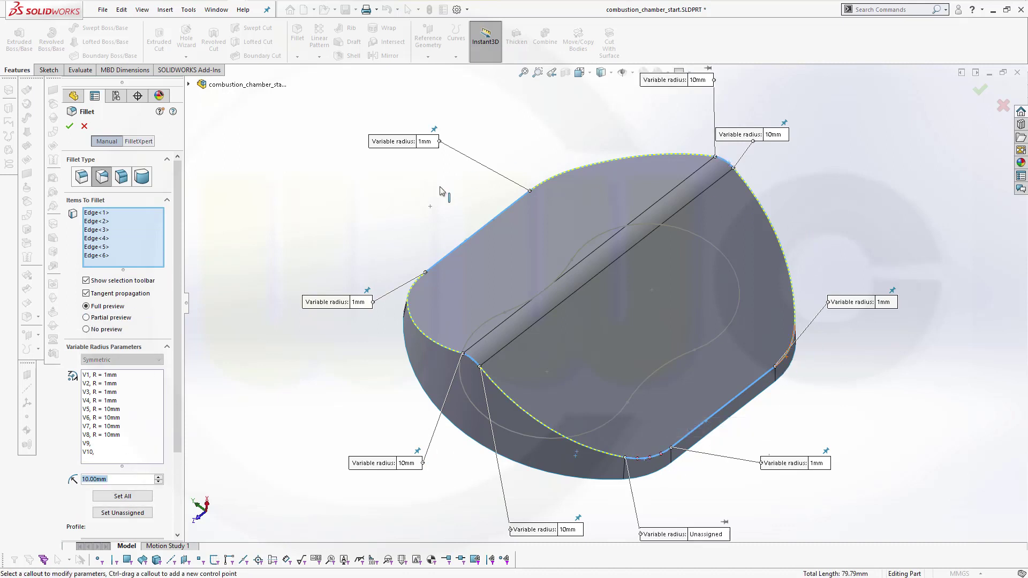
pyautogui.click(413, 290)
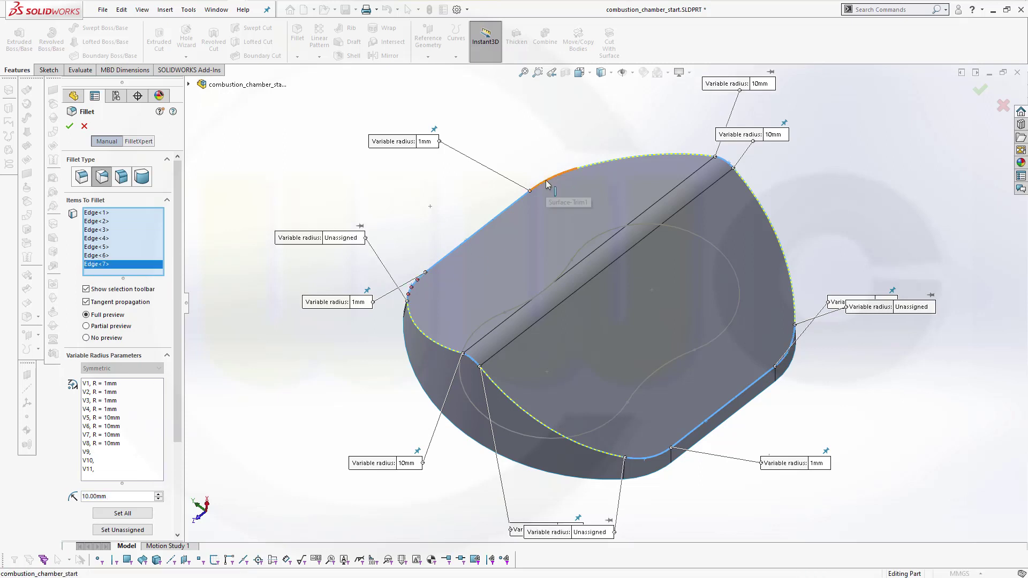
pyautogui.click(546, 184)
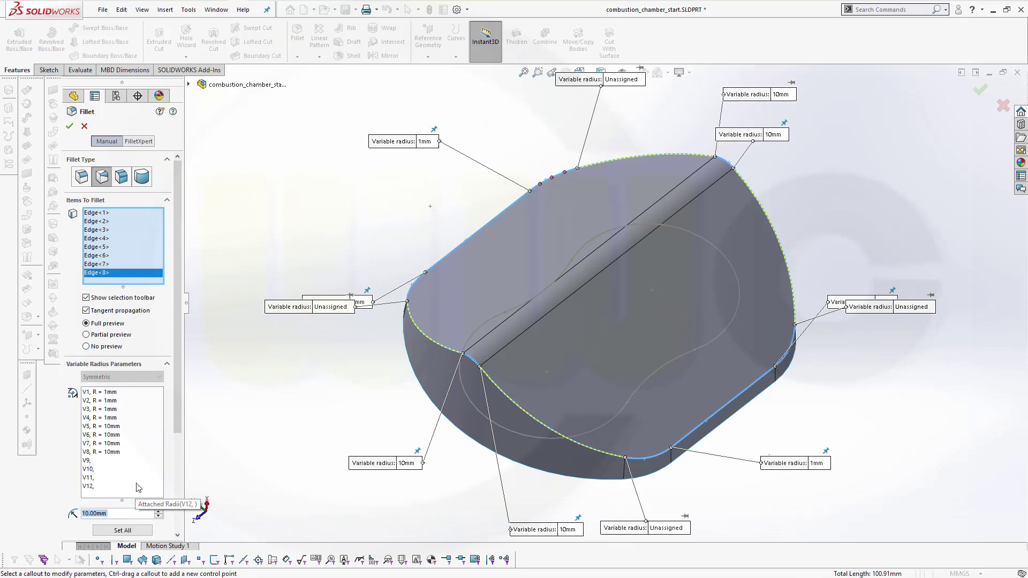
pyautogui.write('1')
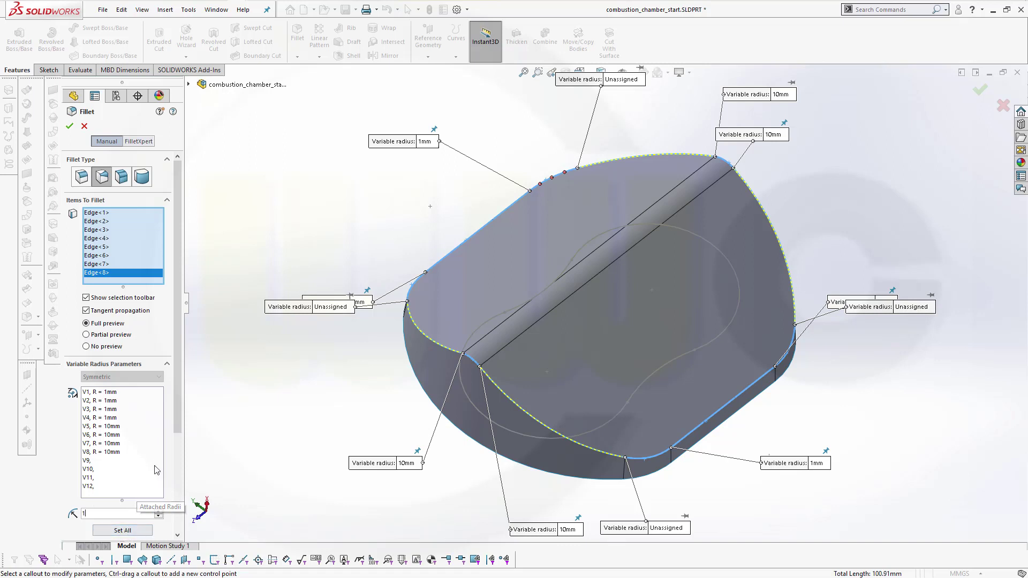
pyautogui.moveTo(177, 427); pyautogui.dragTo(177, 502)
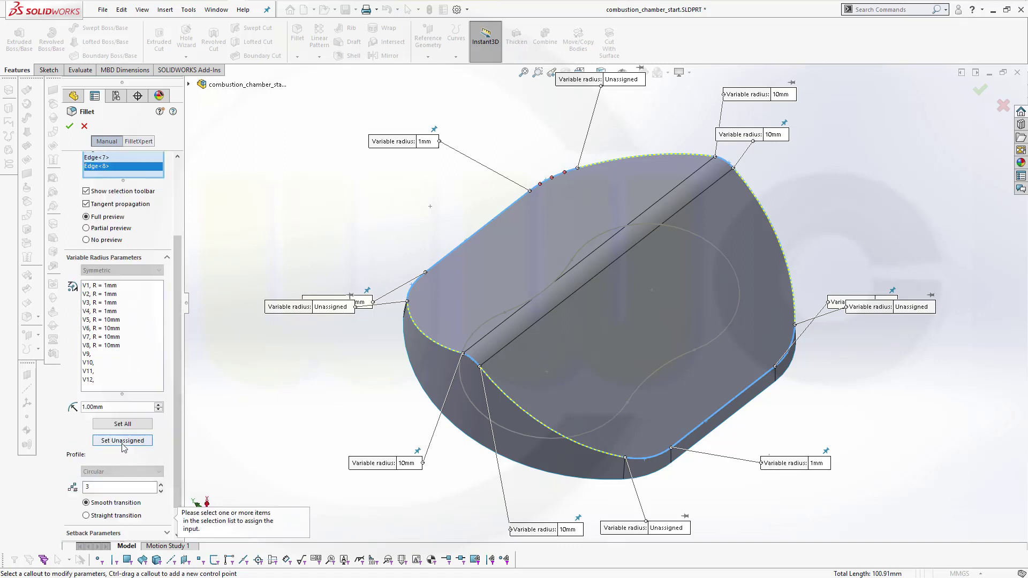
pyautogui.click(123, 443)
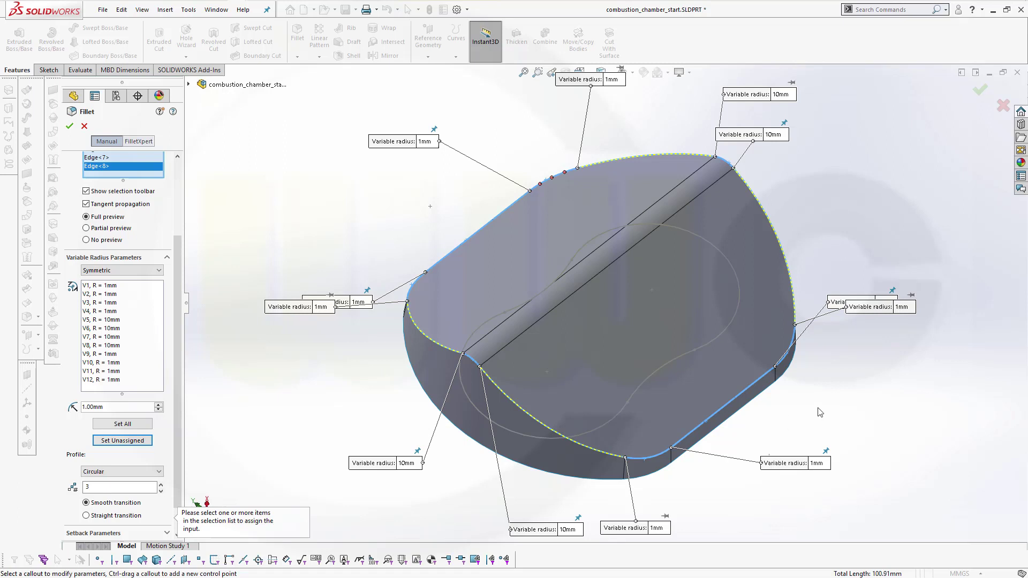
# Add the last four edges and create the twelve-edge VarFillet4
pyautogui.moveTo(801, 412)
pyautogui.mouseDown(button='middle')
pyautogui.moveTo(780, 422)
pyautogui.moveTo(805, 403)
pyautogui.mouseUp(button='middle')
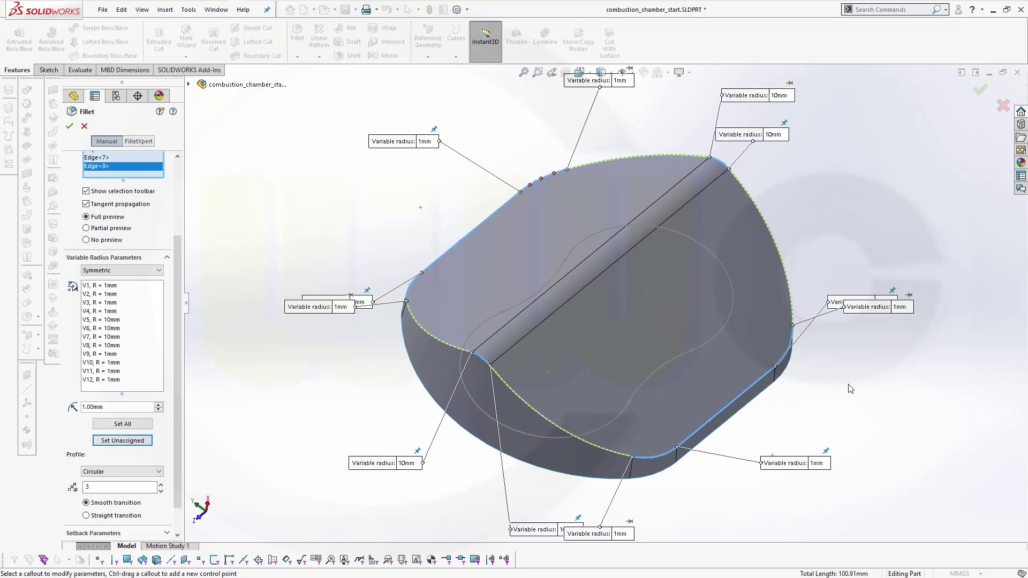
pyautogui.click(434, 342)
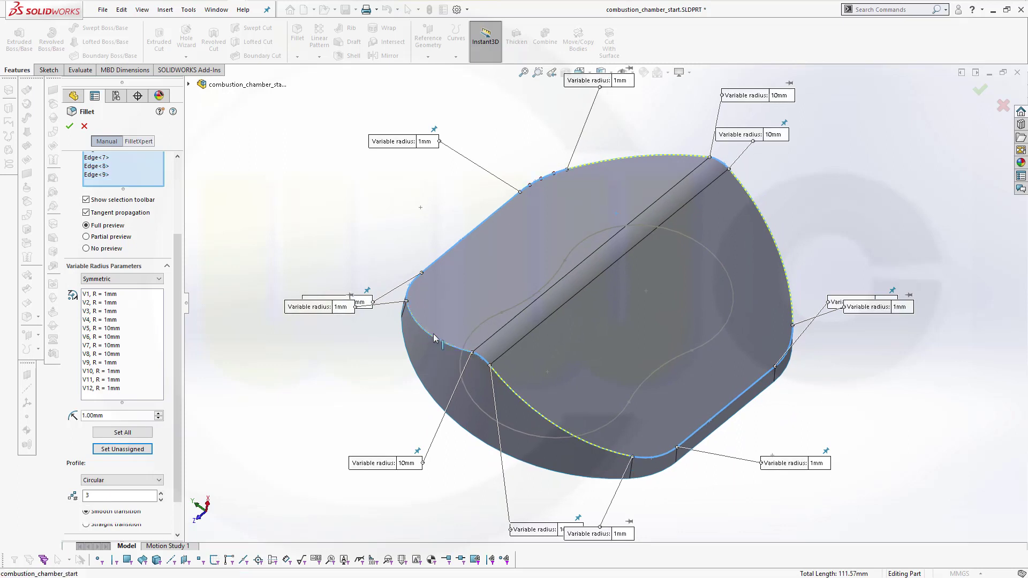
pyautogui.click(534, 414)
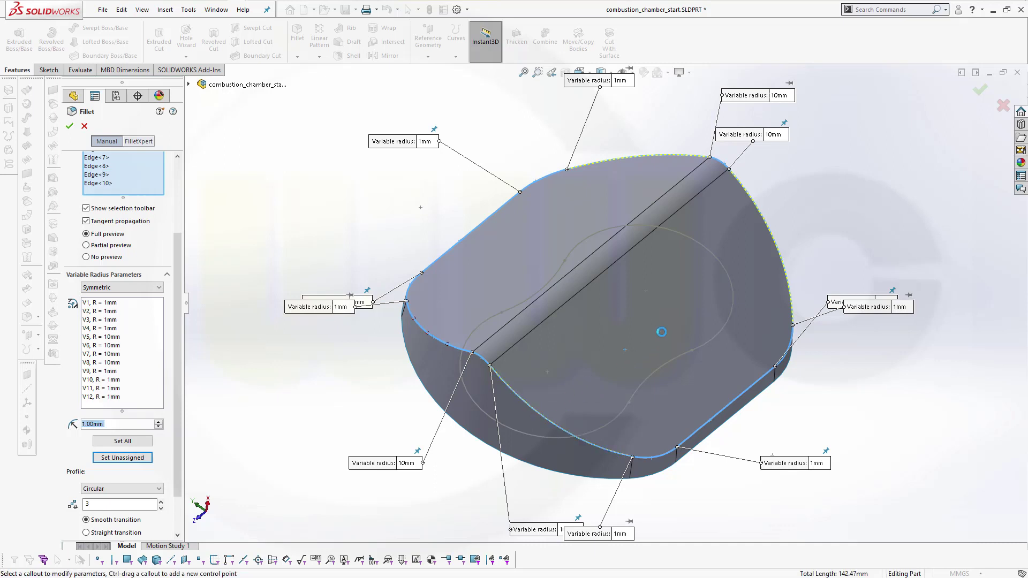
pyautogui.click(762, 233)
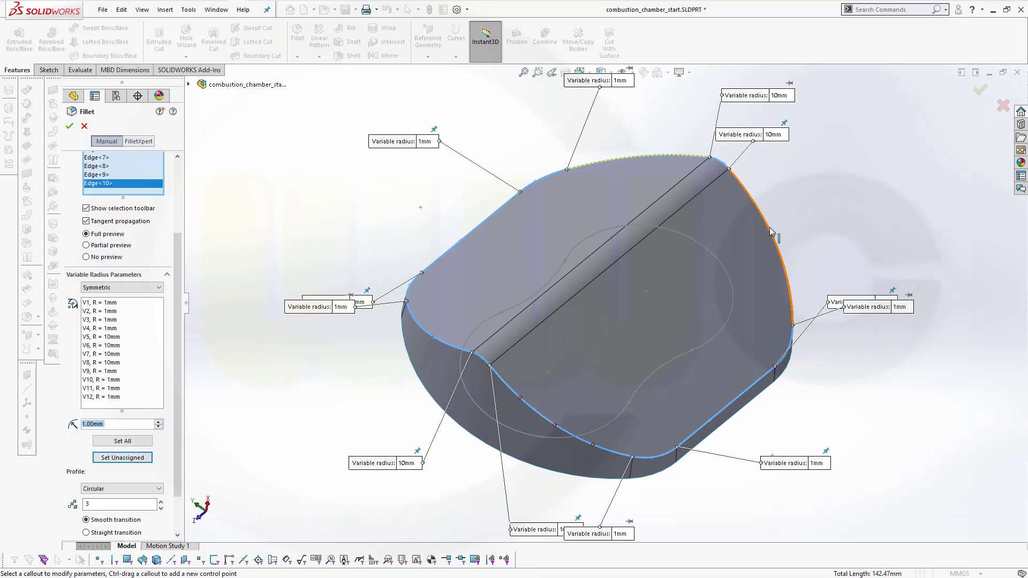
pyautogui.click(631, 155)
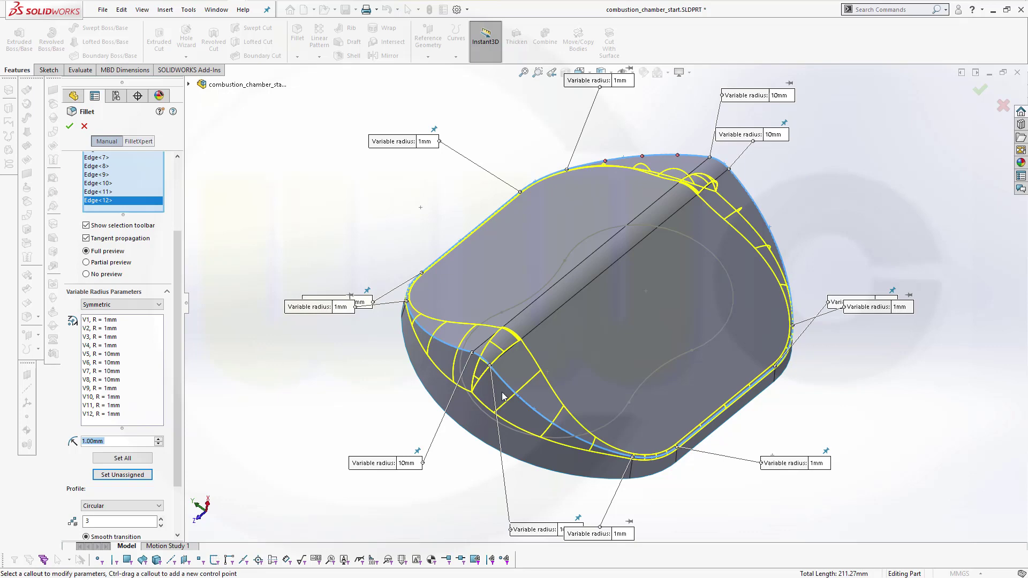
pyautogui.moveTo(682, 417); pyautogui.dragTo(551, 375, button='middle')
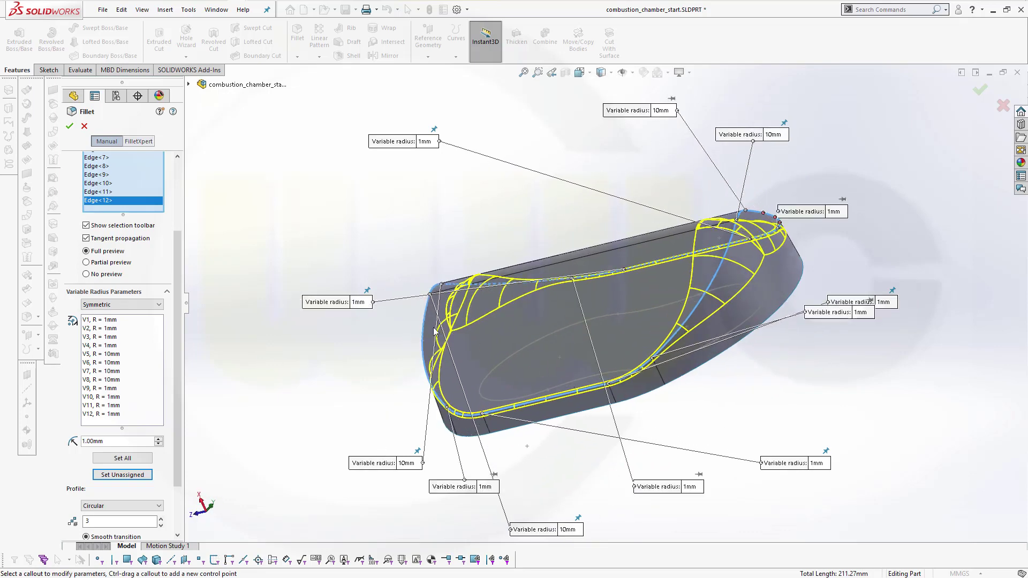
pyautogui.click(69, 126)
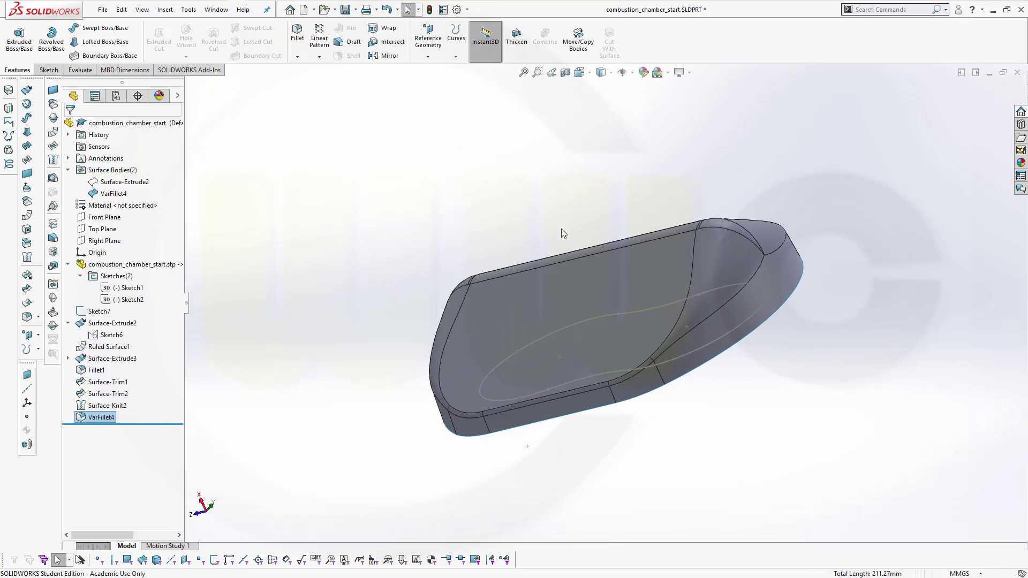
# Hide the VarFillet4 body and show Sketch6 so only the outline loops remain visible
pyautogui.moveTo(686, 239); pyautogui.dragTo(708, 230, button='middle')
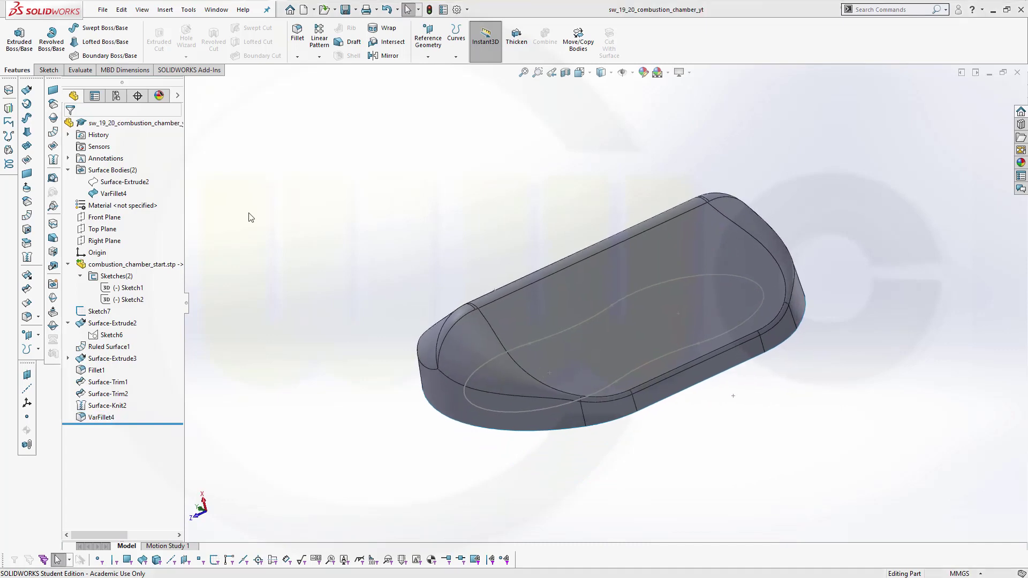
pyautogui.rightClick(113, 195)
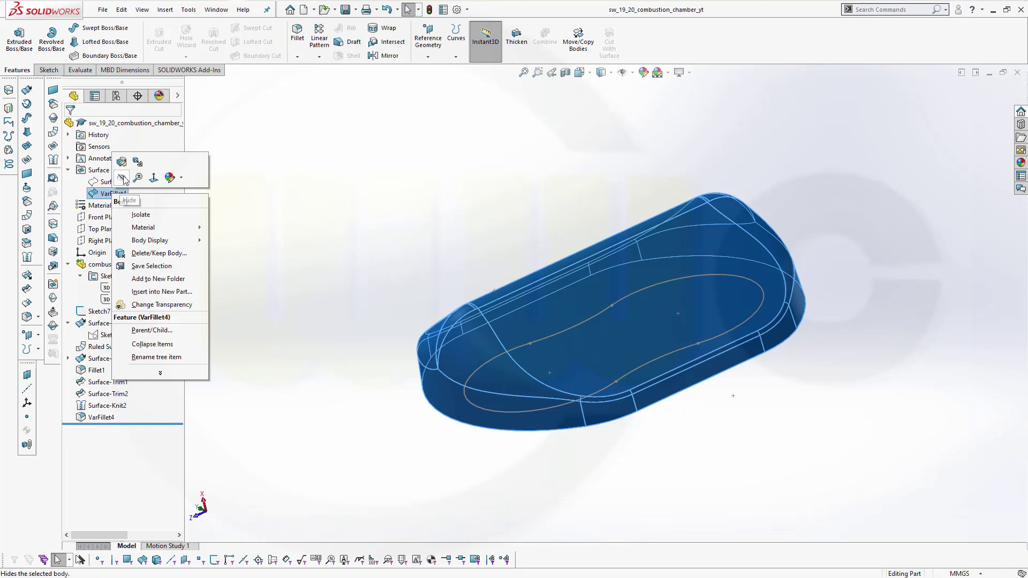
pyautogui.click(122, 178)
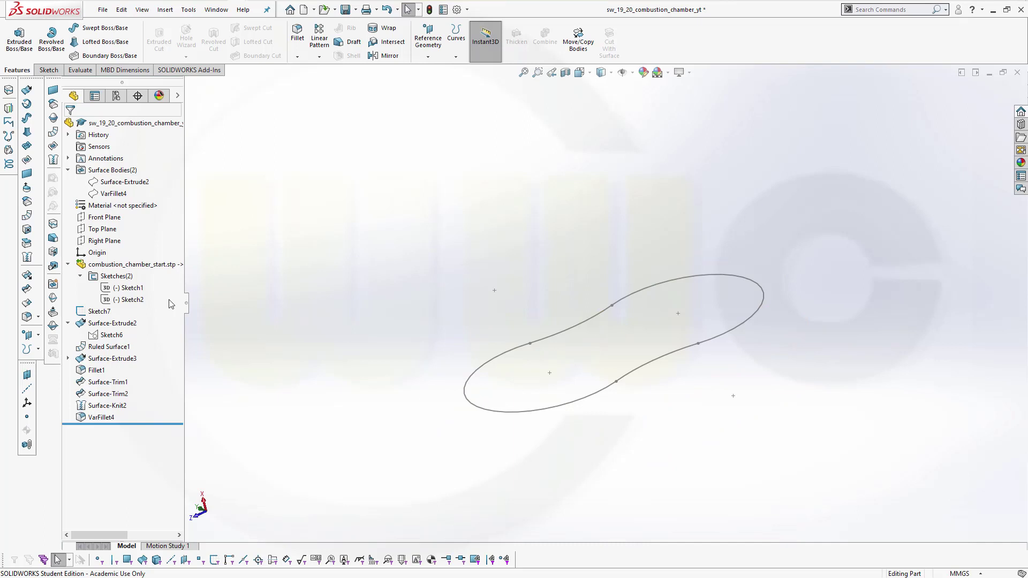
pyautogui.rightClick(105, 340)
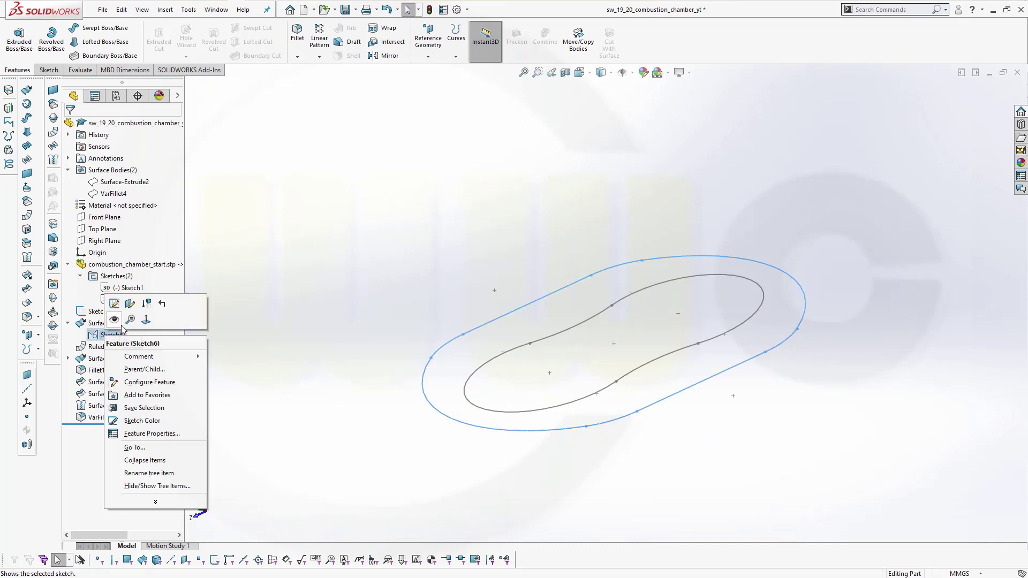
pyautogui.click(114, 324)
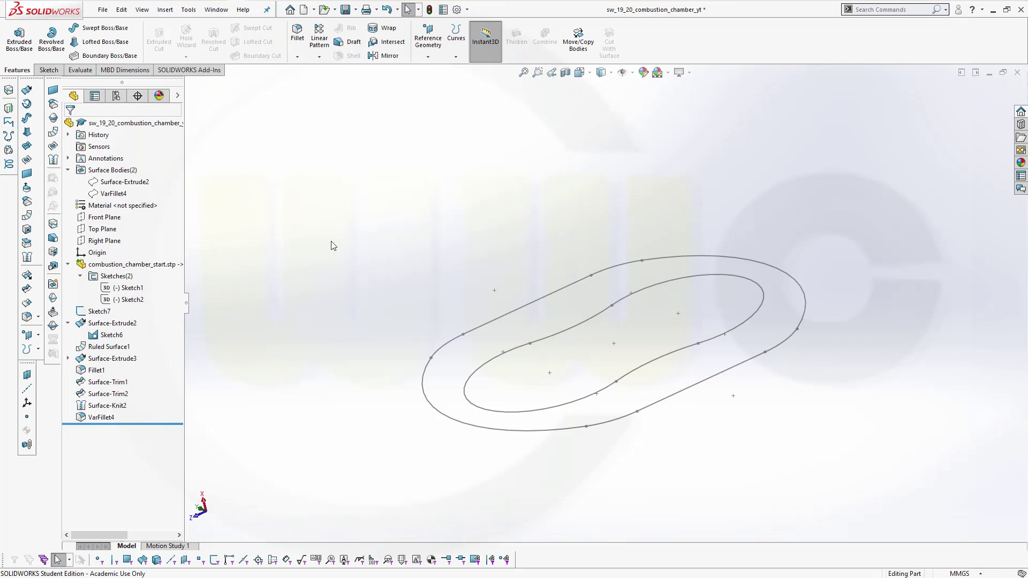
pyautogui.moveTo(420, 242)
pyautogui.mouseDown(button='middle')
pyautogui.moveTo(443, 227)
pyautogui.moveTo(443, 204)
pyautogui.moveTo(449, 223)
pyautogui.moveTo(463, 225)
pyautogui.moveTo(423, 217)
pyautogui.mouseUp(button='middle')
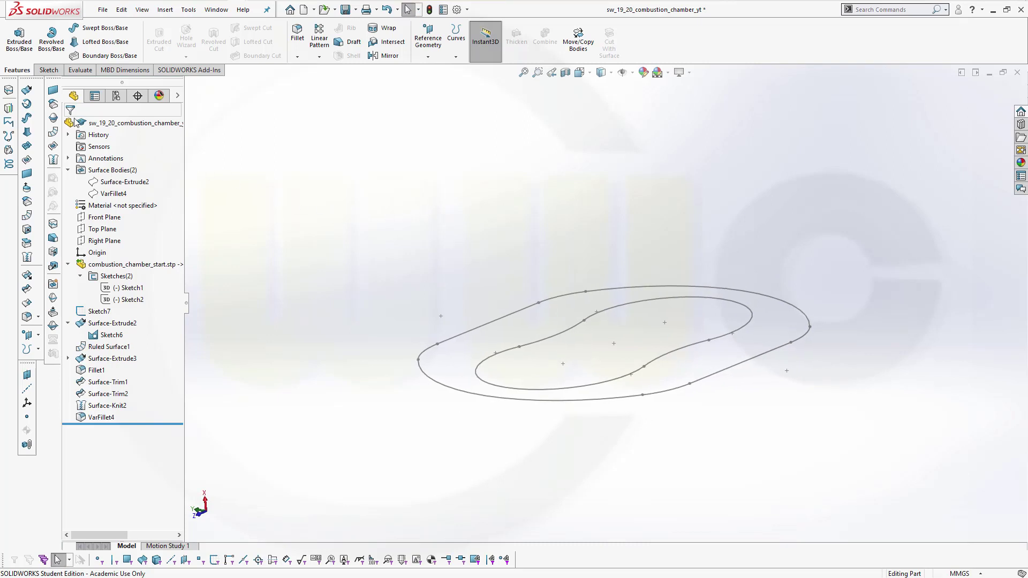
# Extrude Sketch6's outer oval 10 mm downward with a 5° outward draft as a surface wall
pyautogui.click(27, 91)
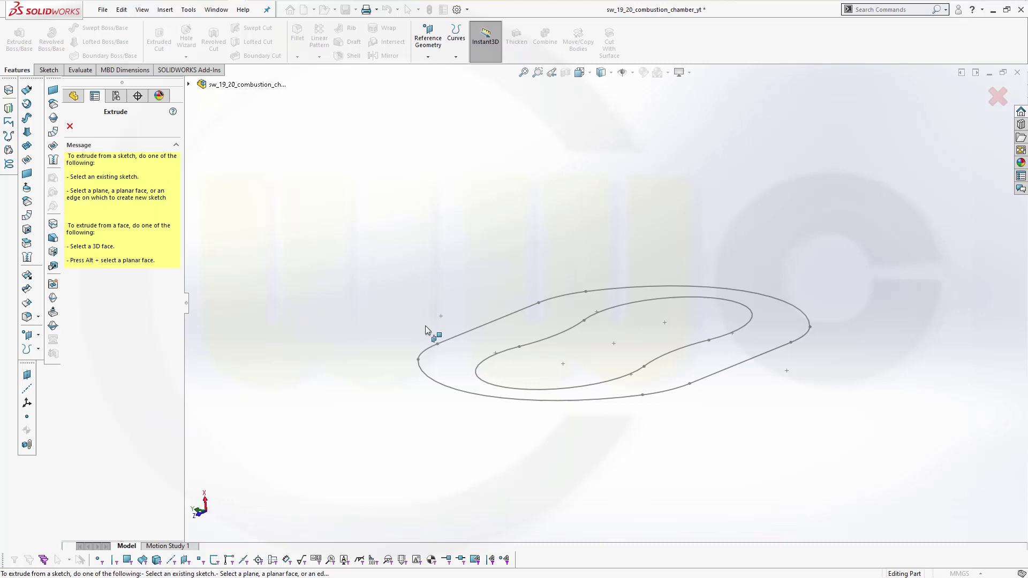
pyautogui.click(427, 355)
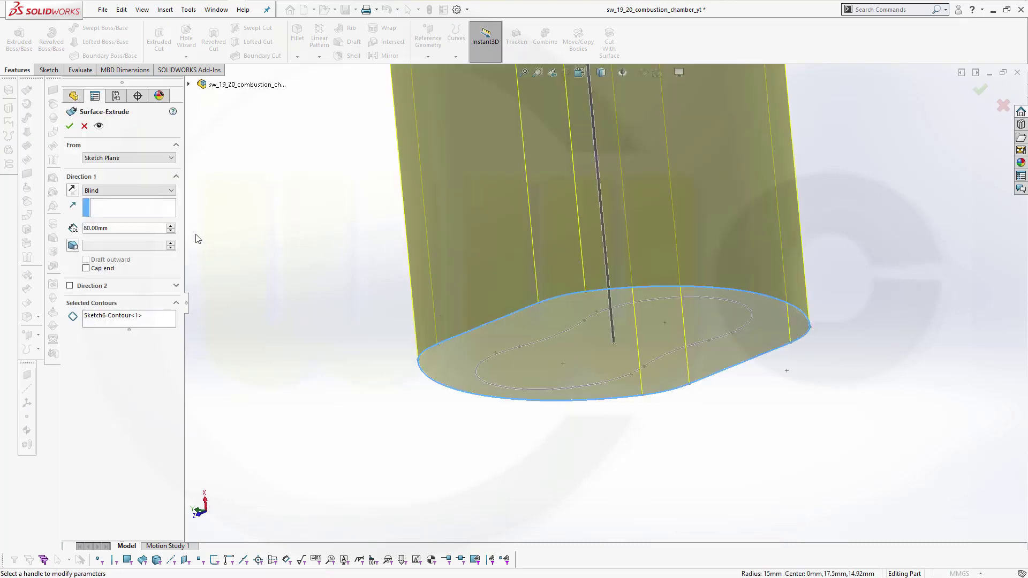
pyautogui.click(74, 189)
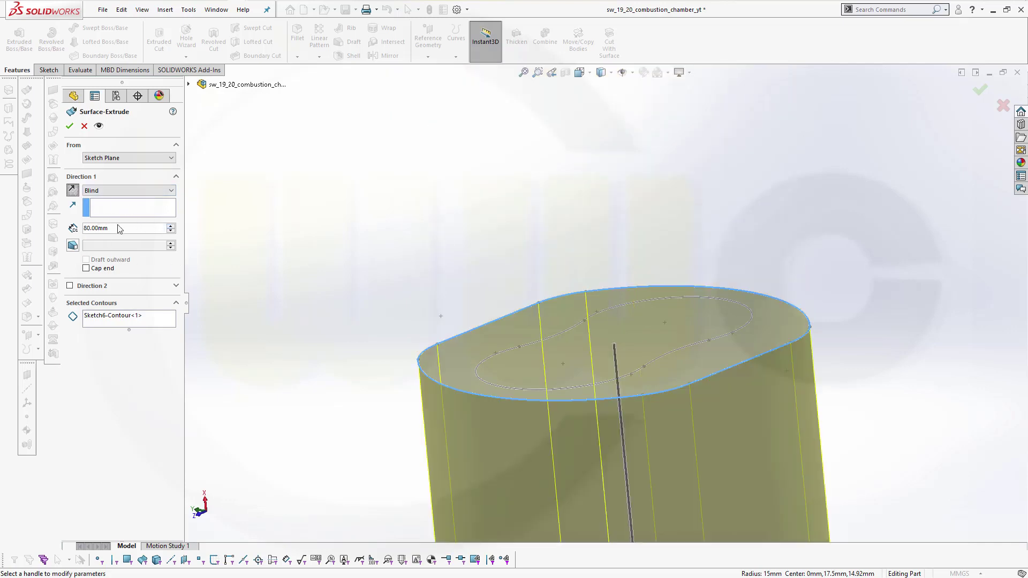
pyautogui.moveTo(119, 229); pyautogui.dragTo(45, 156)
pyautogui.write('10')
pyautogui.press('Return')
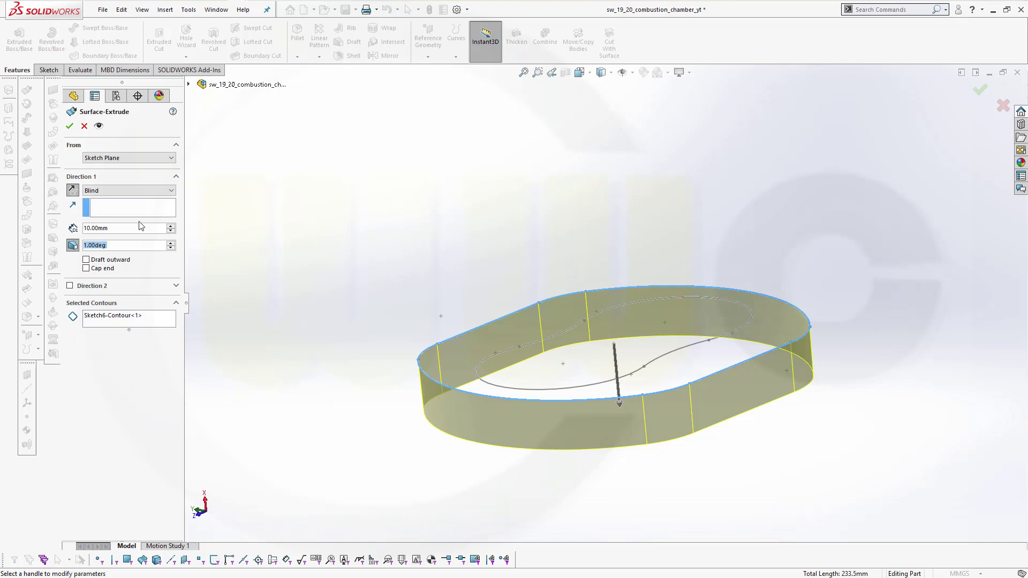
pyautogui.write('5')
pyautogui.press('Return')
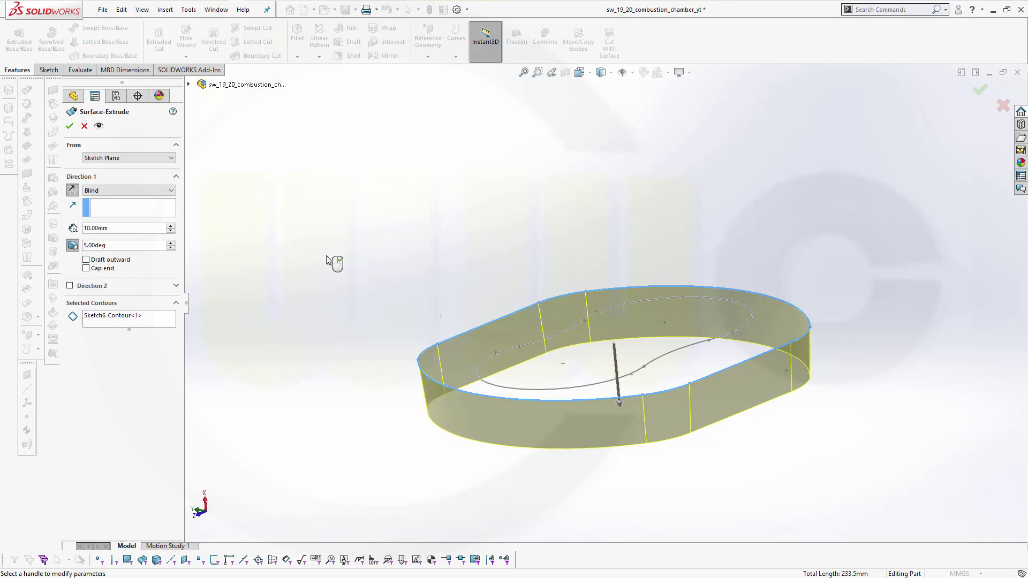
pyautogui.click(86, 260)
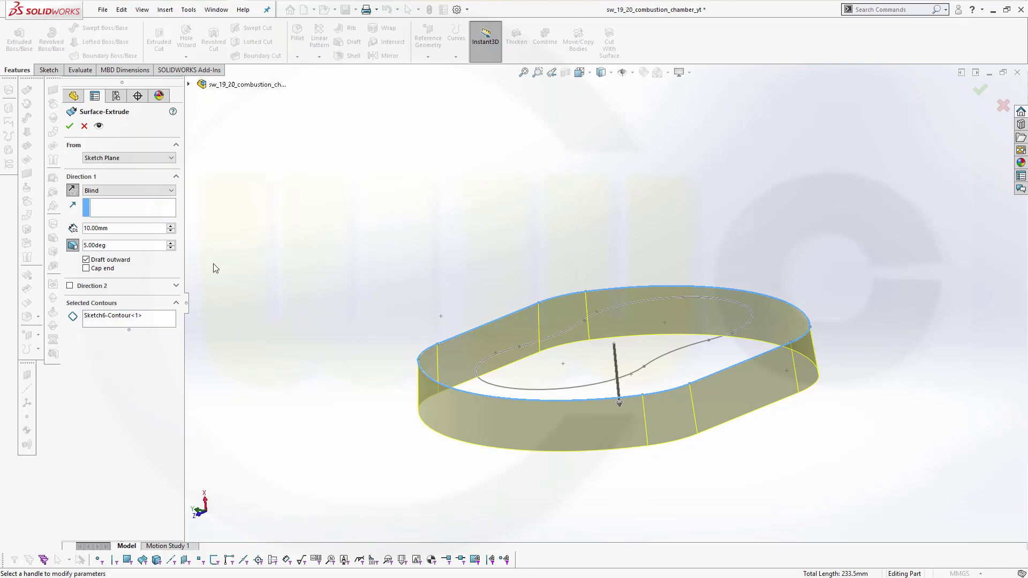
pyautogui.click(70, 127)
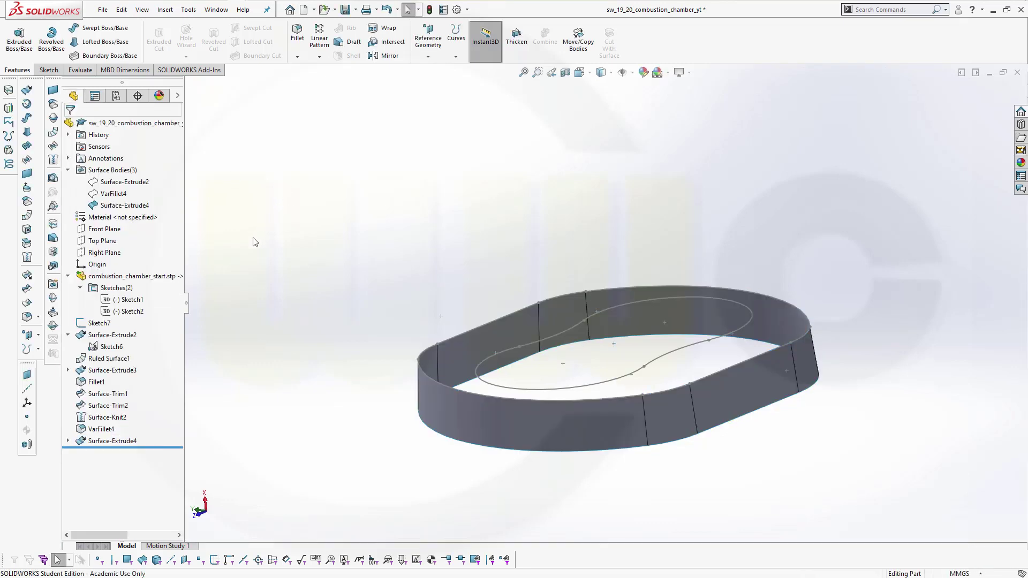
# Expand Surface-Extrude3 and show the V-shaped Sketch8
pyautogui.click(108, 348)
pyautogui.click(117, 330)
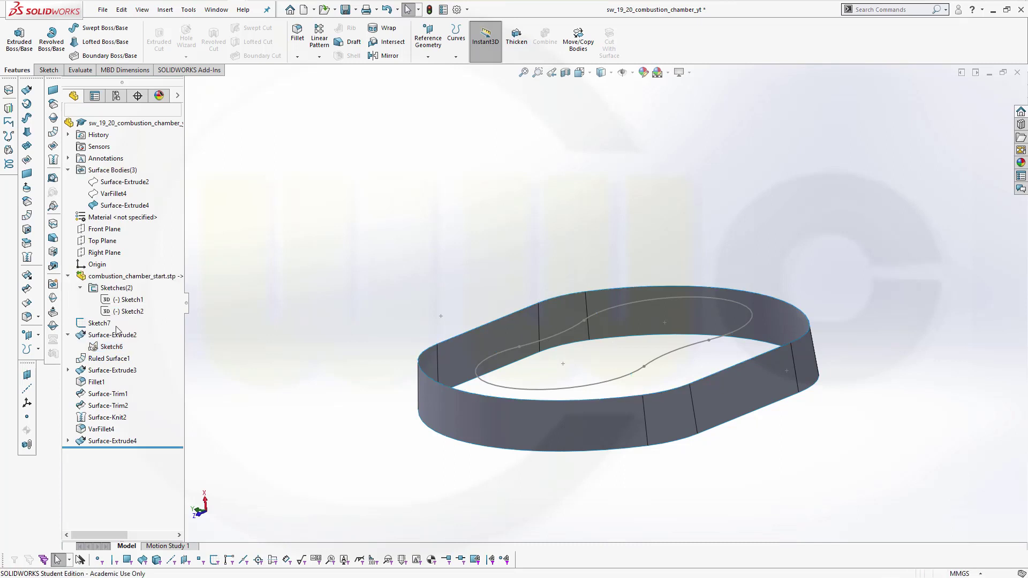
pyautogui.moveTo(352, 210); pyautogui.dragTo(344, 223, button='middle')
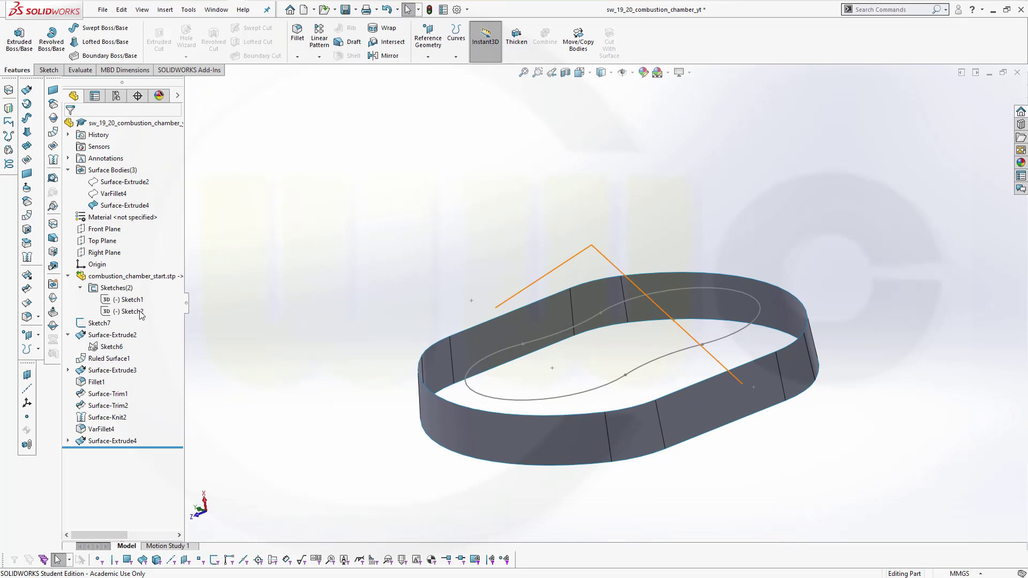
pyautogui.click(68, 370)
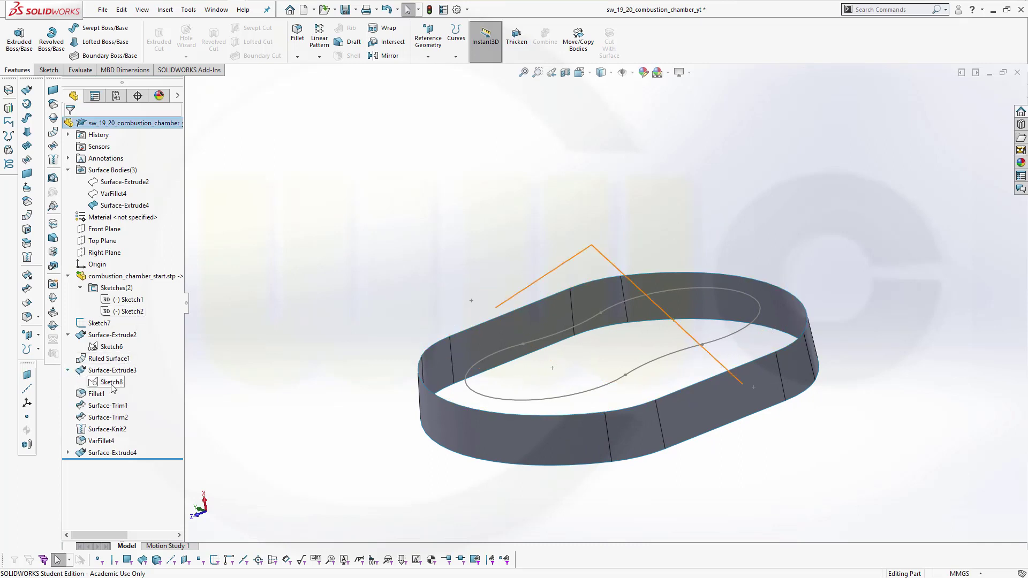
pyautogui.click(111, 382)
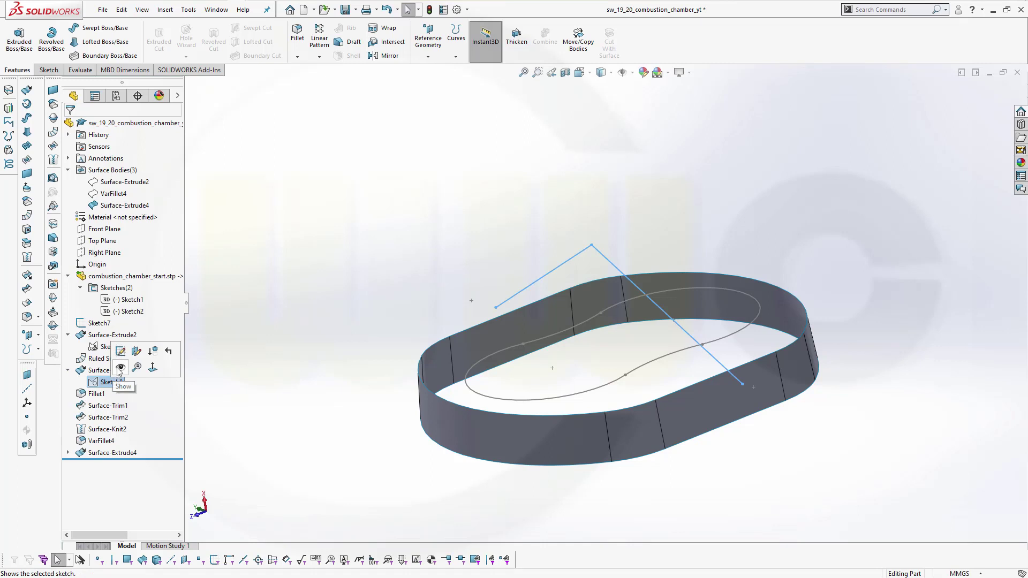
pyautogui.click(120, 368)
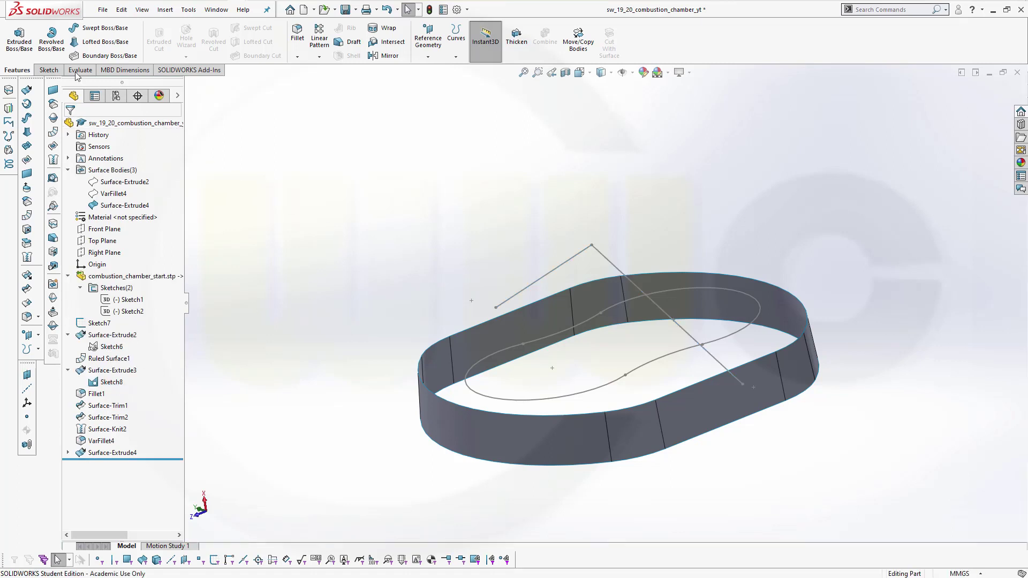
# Extrude Sketch8 mid-plane 80 mm into the peaked roof surface Surface-Extrude5
pyautogui.click(26, 89)
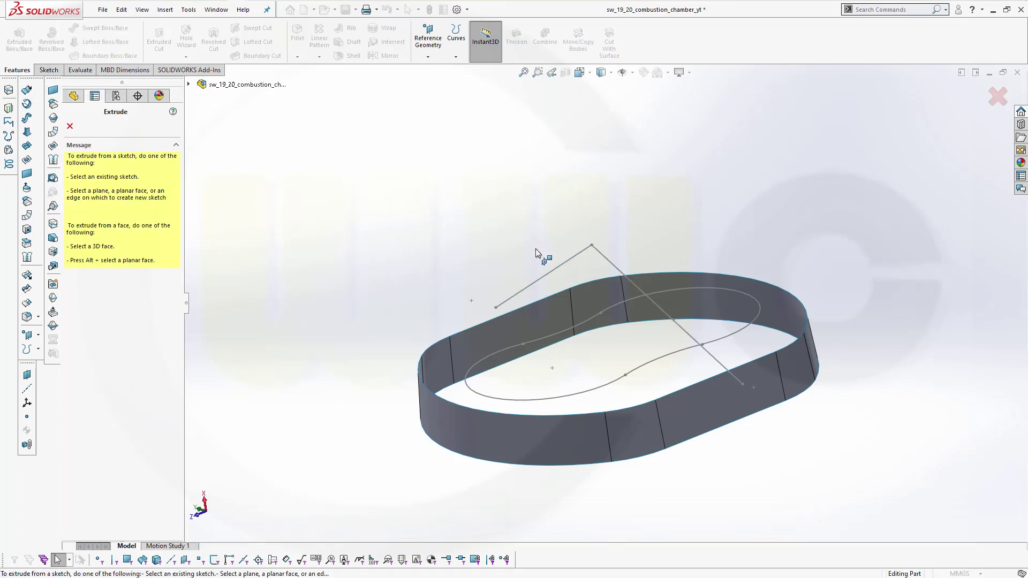
pyautogui.click(551, 269)
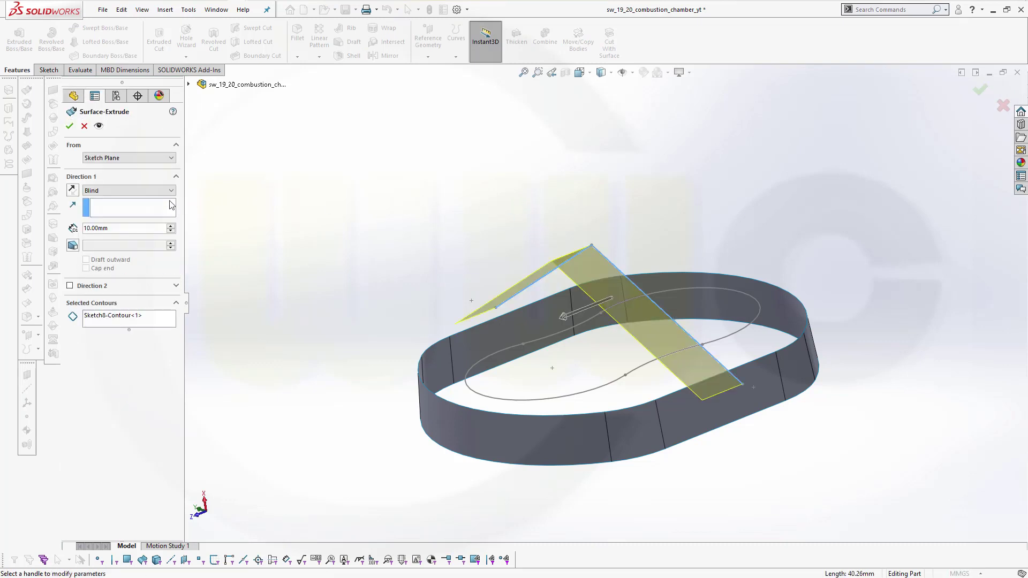
pyautogui.click(171, 190)
pyautogui.click(127, 236)
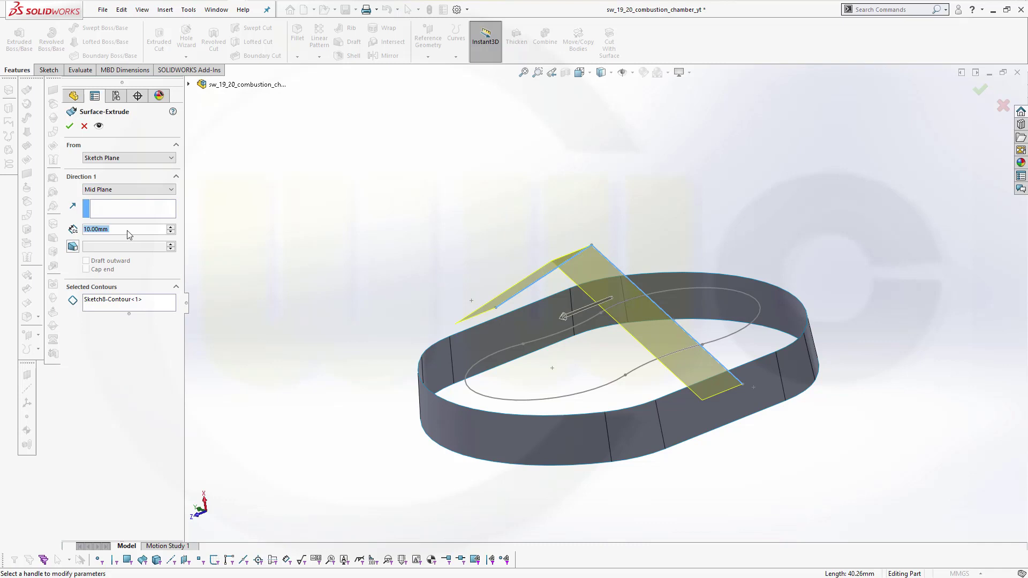
pyautogui.write('8')
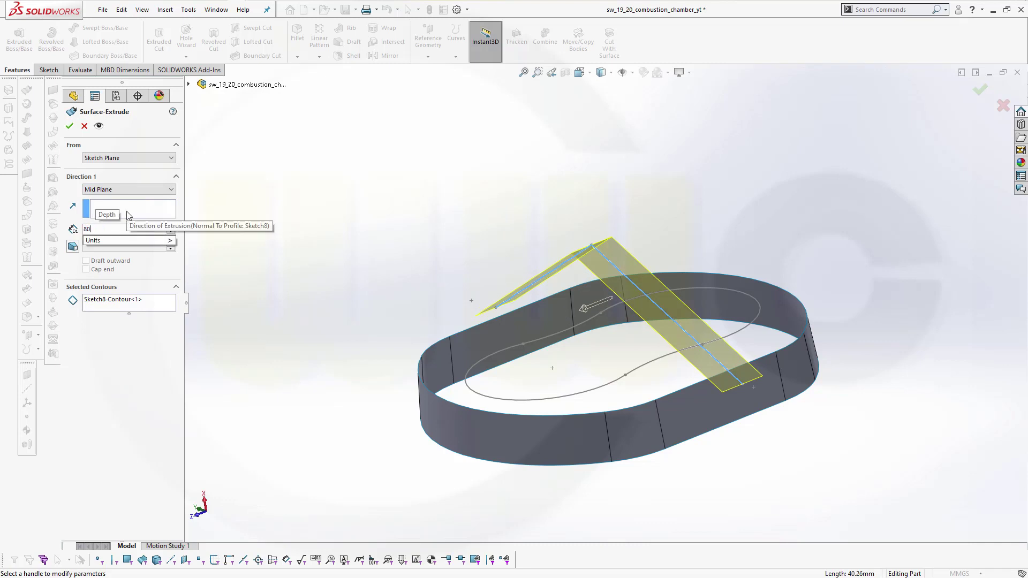
pyautogui.write('0')
pyautogui.press('Return')
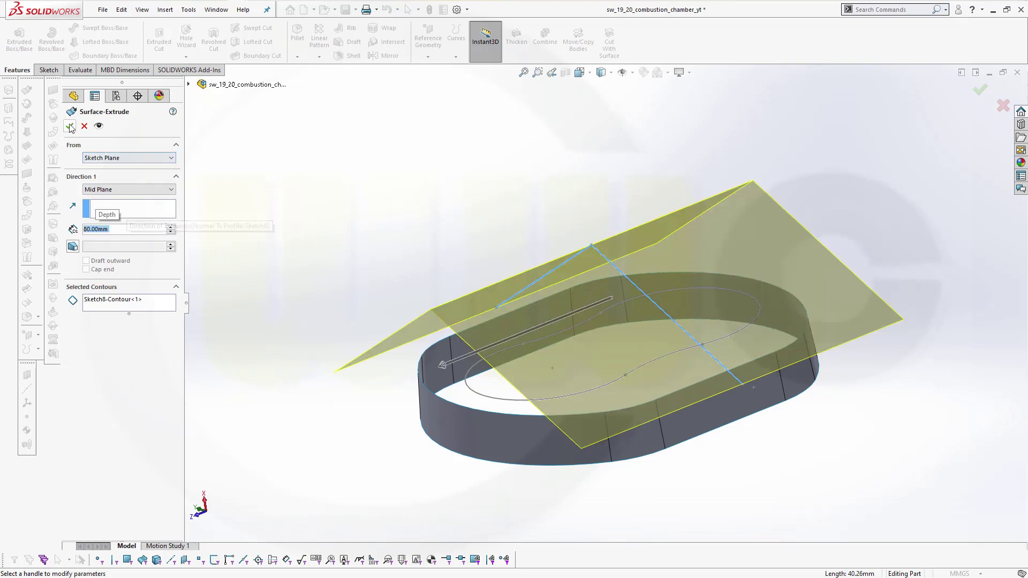
pyautogui.press('Return')
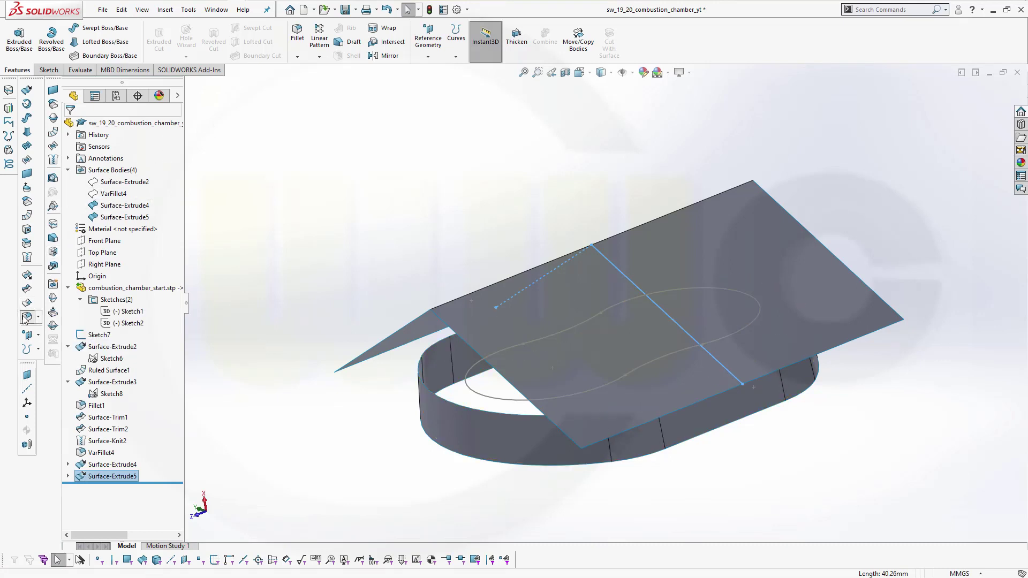
pyautogui.press('f')
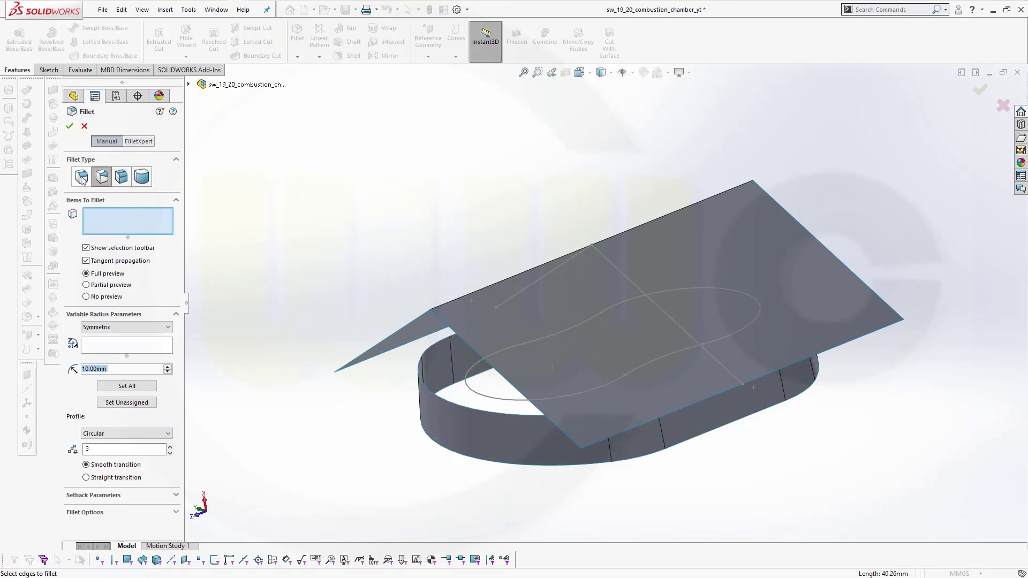
# Fillet the roof's ridge edge with a 5 mm radius, creating Fillet2
pyautogui.click(642, 224)
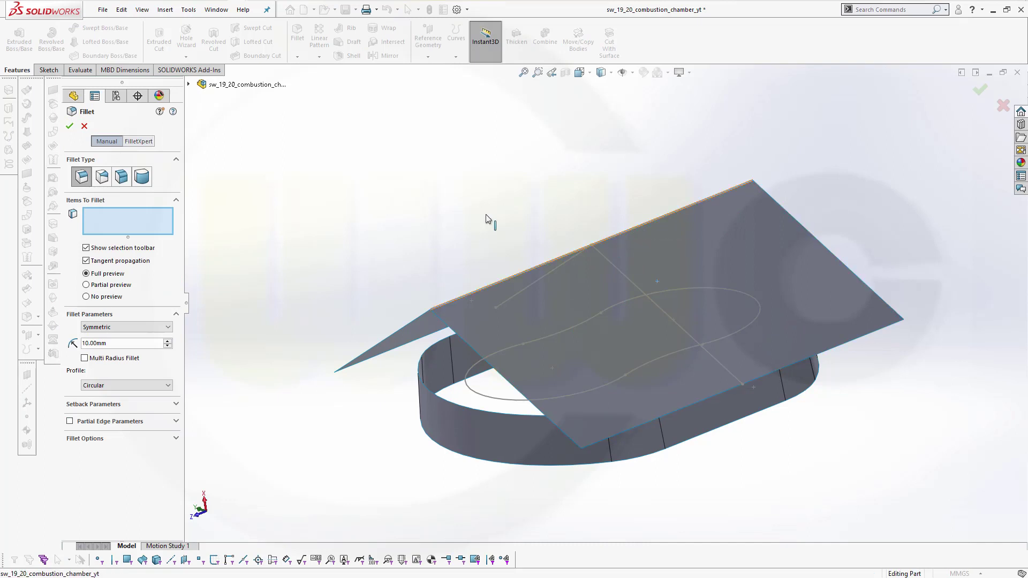
pyautogui.write('5')
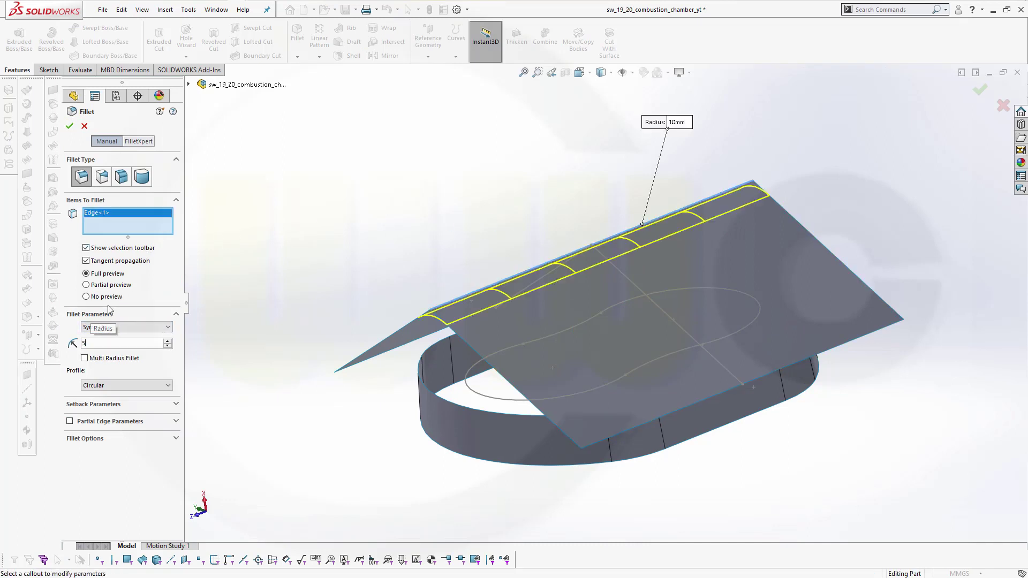
pyautogui.press('Return')
pyautogui.click(70, 126)
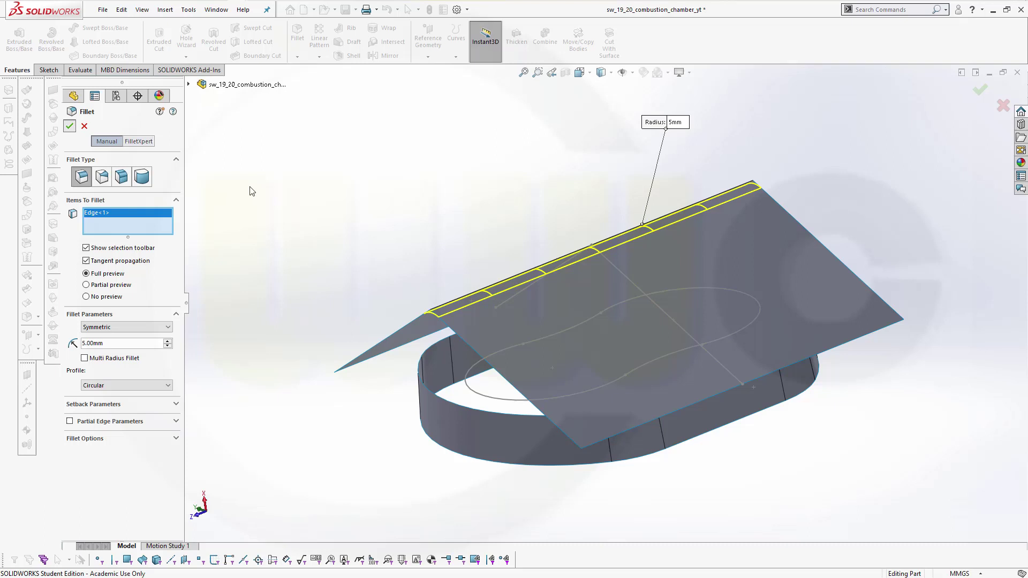
pyautogui.moveTo(365, 236); pyautogui.dragTo(462, 355, button='middle')
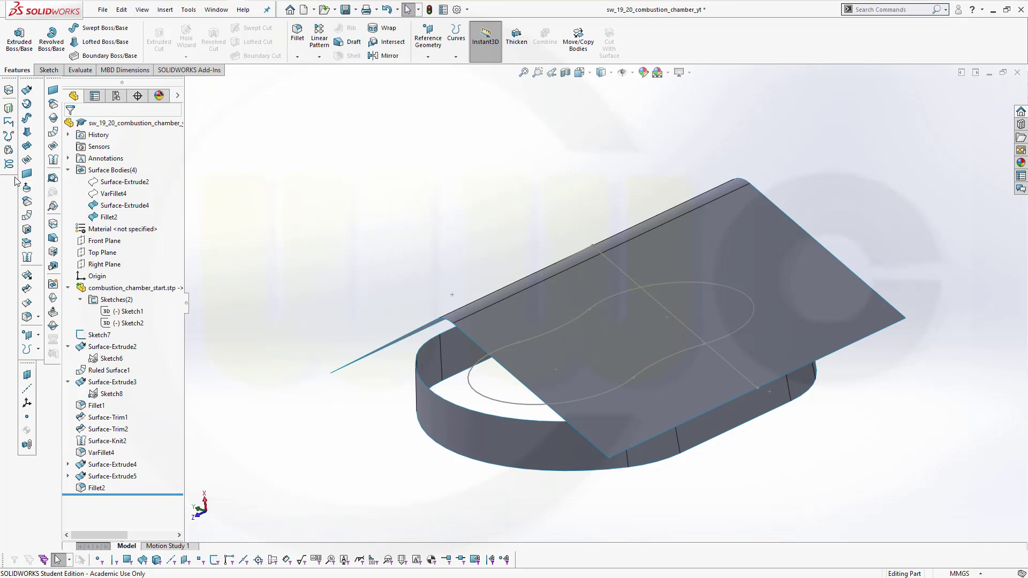
# Project Sketch7 along Right Plane onto the roof's top, fillet and flank faces as Curve1
pyautogui.click(9, 109)
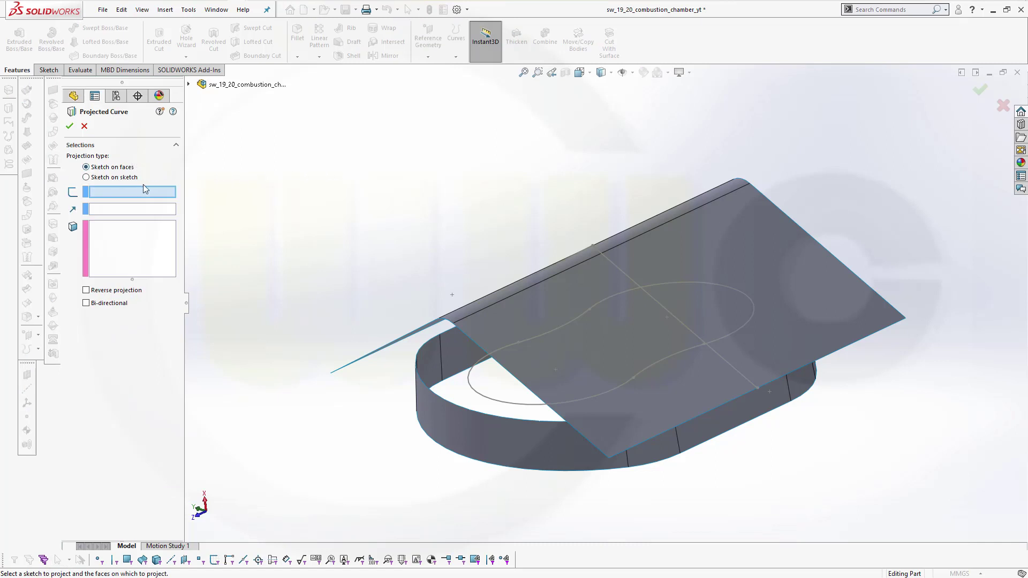
pyautogui.rightClick(474, 394)
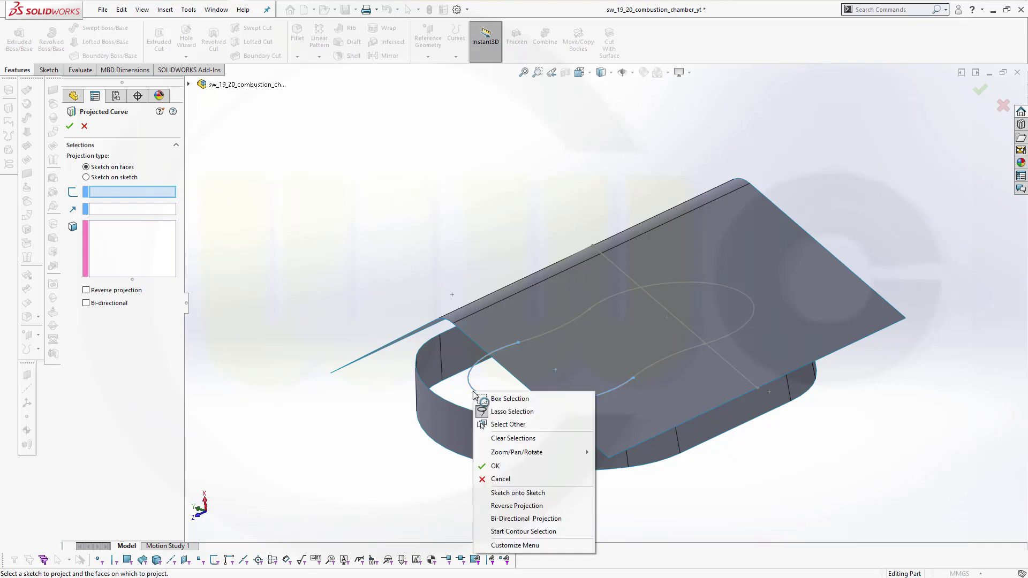
pyautogui.click(477, 394)
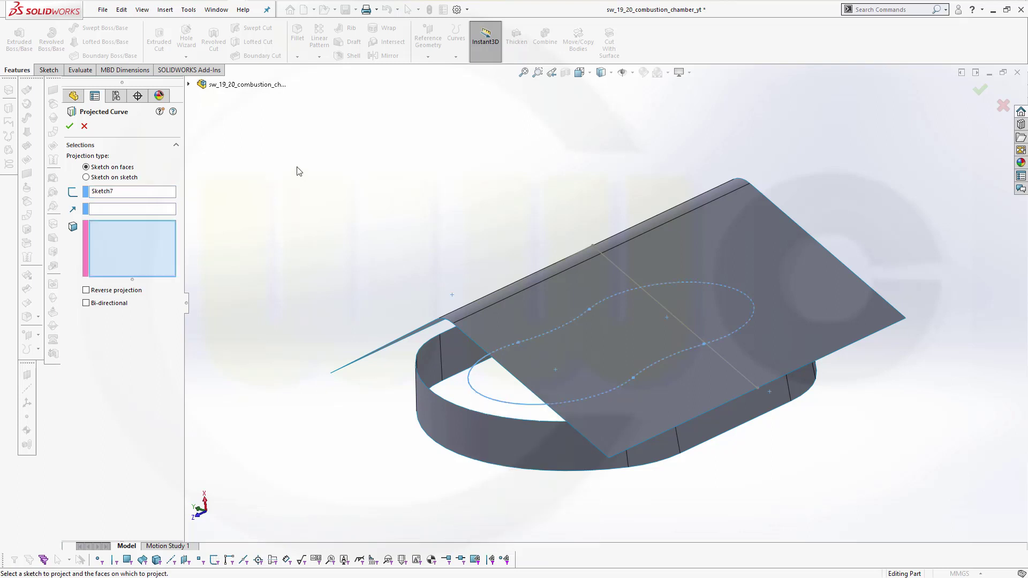
pyautogui.click(117, 210)
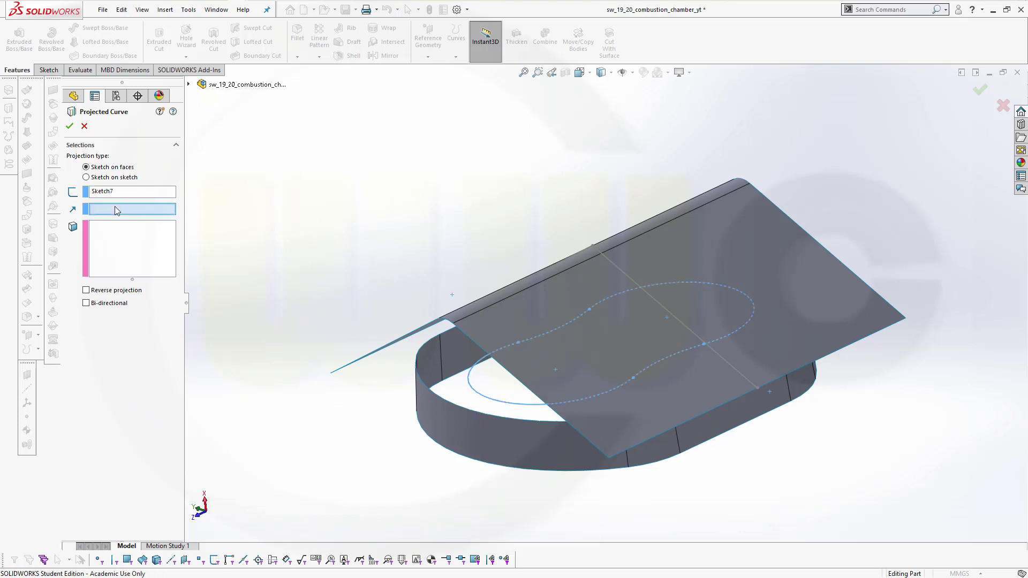
pyautogui.click(189, 85)
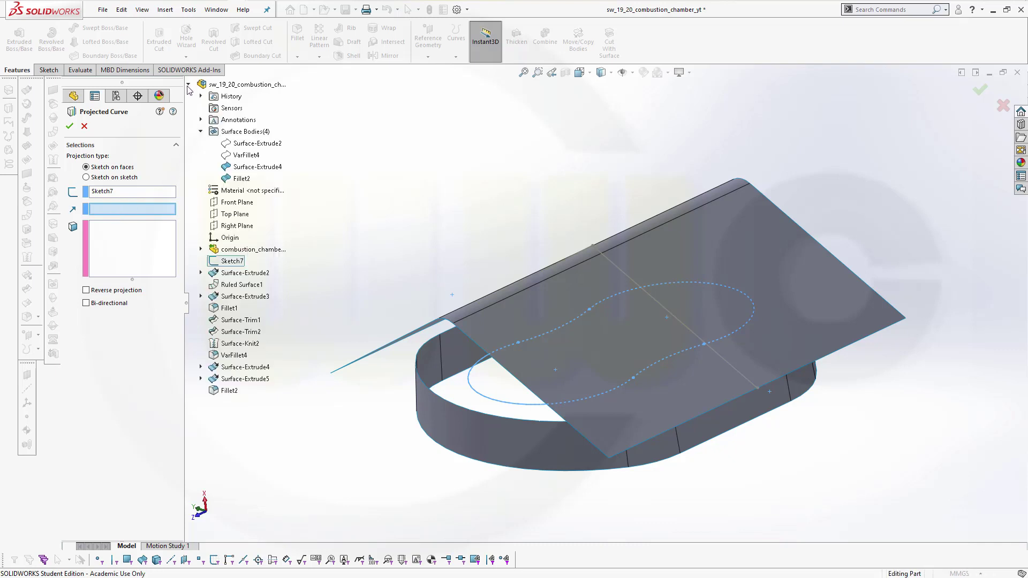
pyautogui.click(229, 226)
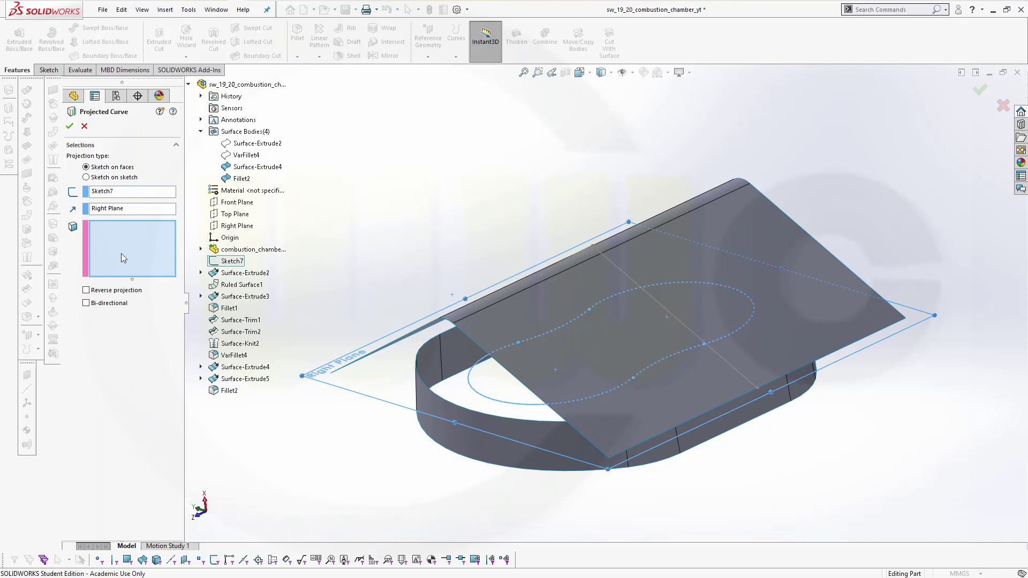
pyautogui.click(556, 303)
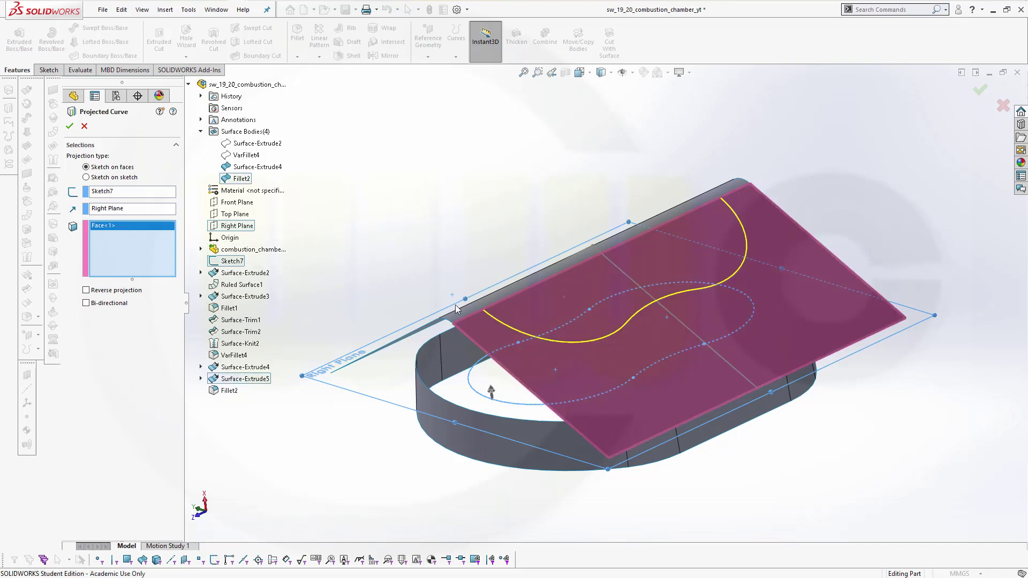
pyautogui.click(507, 296)
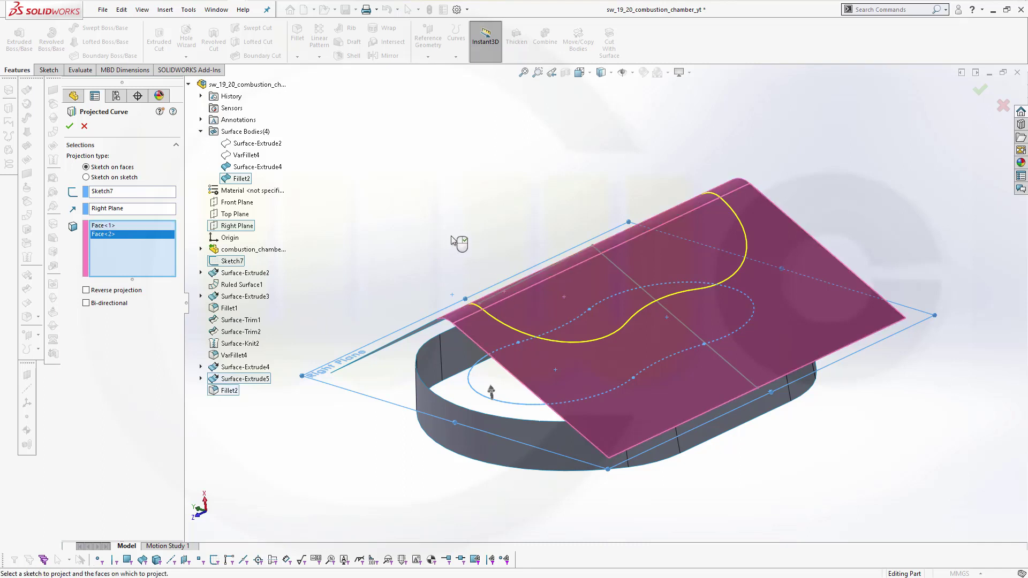
pyautogui.moveTo(459, 243)
pyautogui.mouseDown(button='middle')
pyautogui.moveTo(472, 246)
pyautogui.moveTo(469, 233)
pyautogui.mouseUp(button='middle')
pyautogui.click(495, 244)
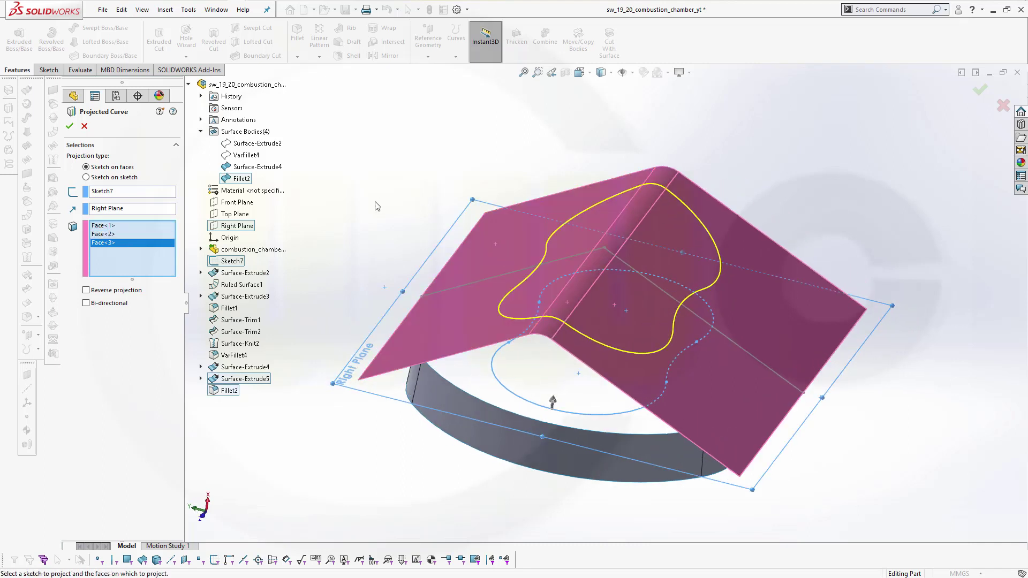
pyautogui.click(69, 126)
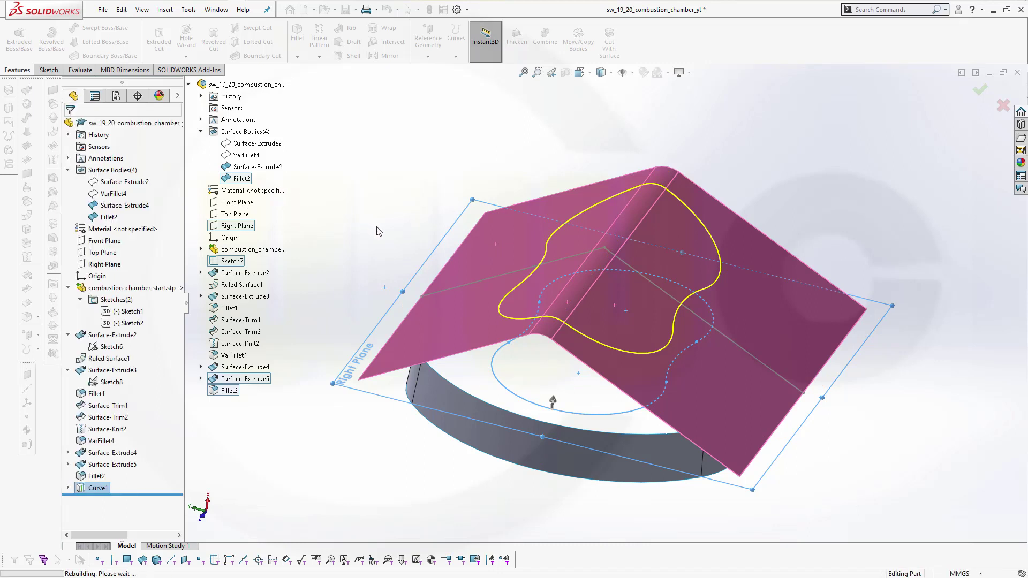
# Trim the roof with Curve1, removing the outer region to leave the lobed patch Surface-Trim3
pyautogui.moveTo(412, 221); pyautogui.dragTo(376, 191, button='middle')
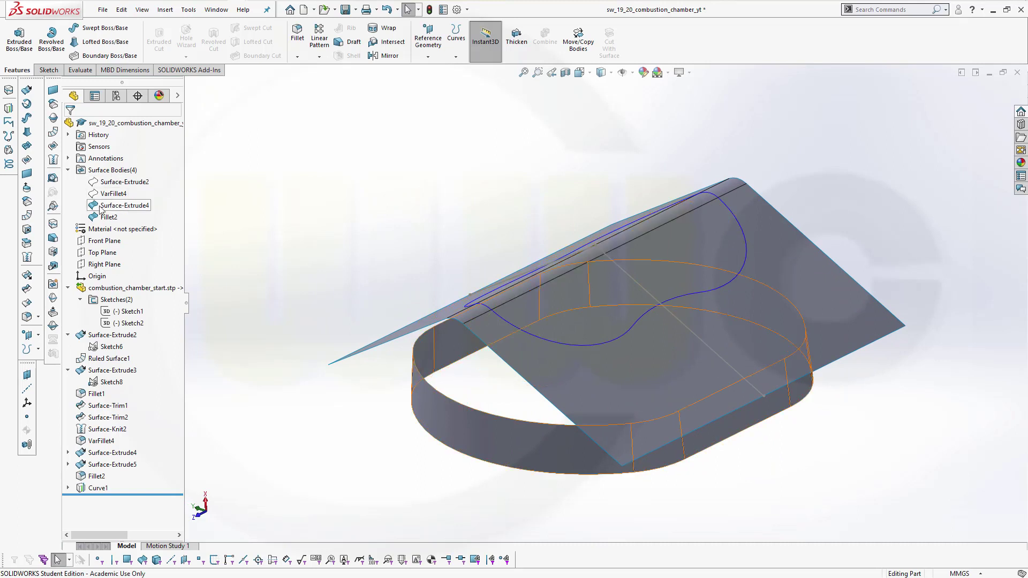
pyautogui.click(27, 289)
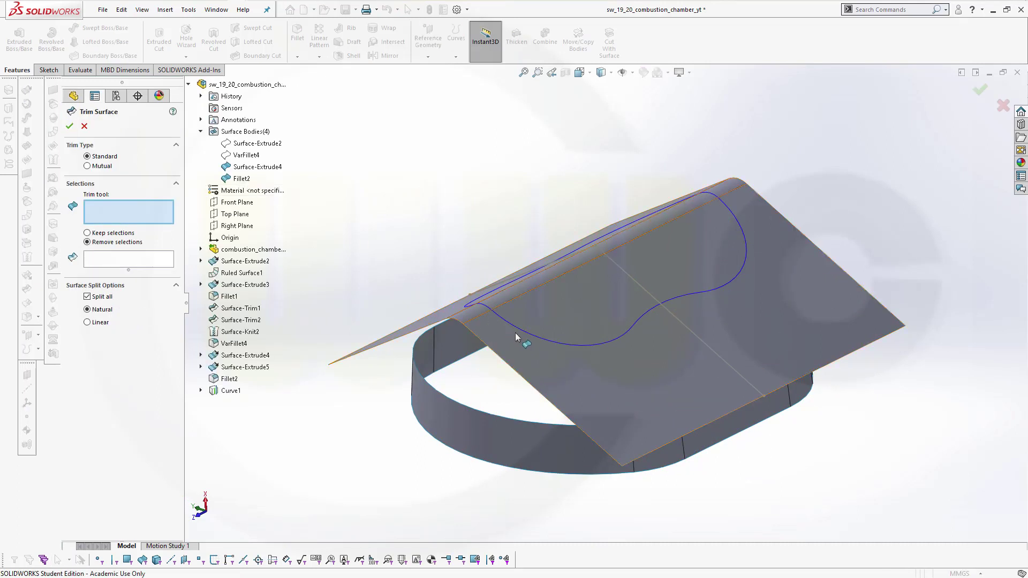
pyautogui.click(531, 335)
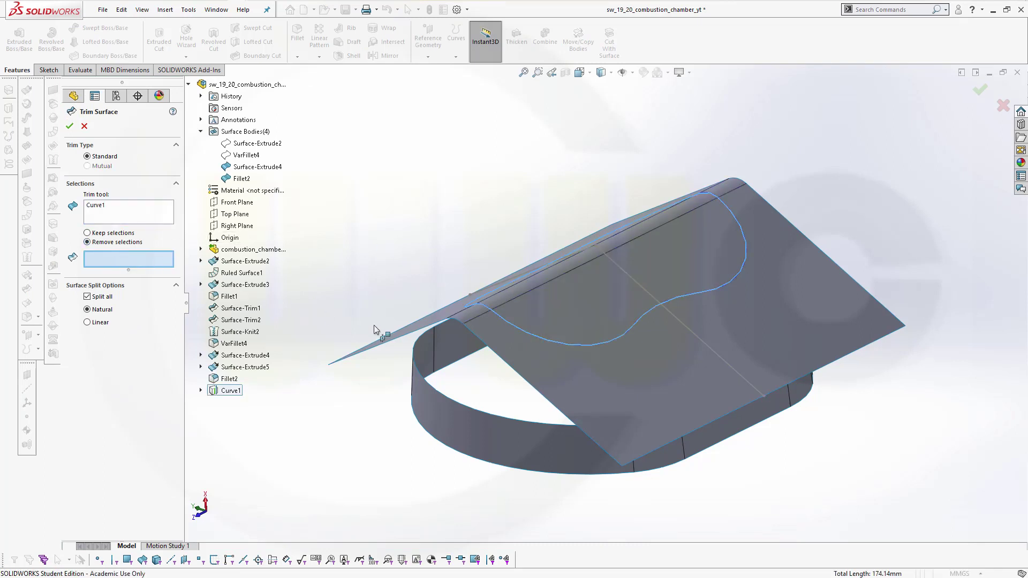
pyautogui.click(664, 377)
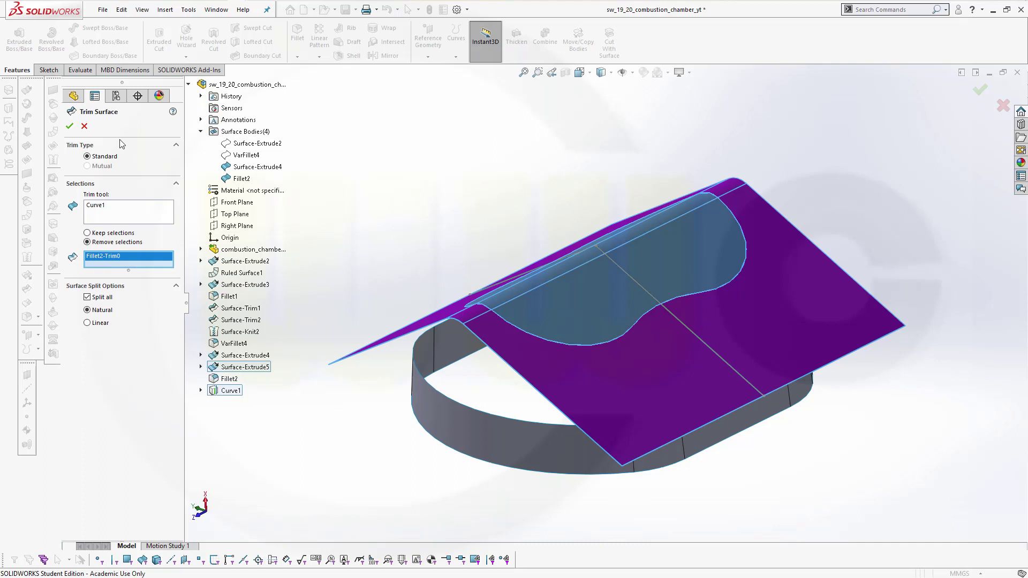
pyautogui.click(69, 126)
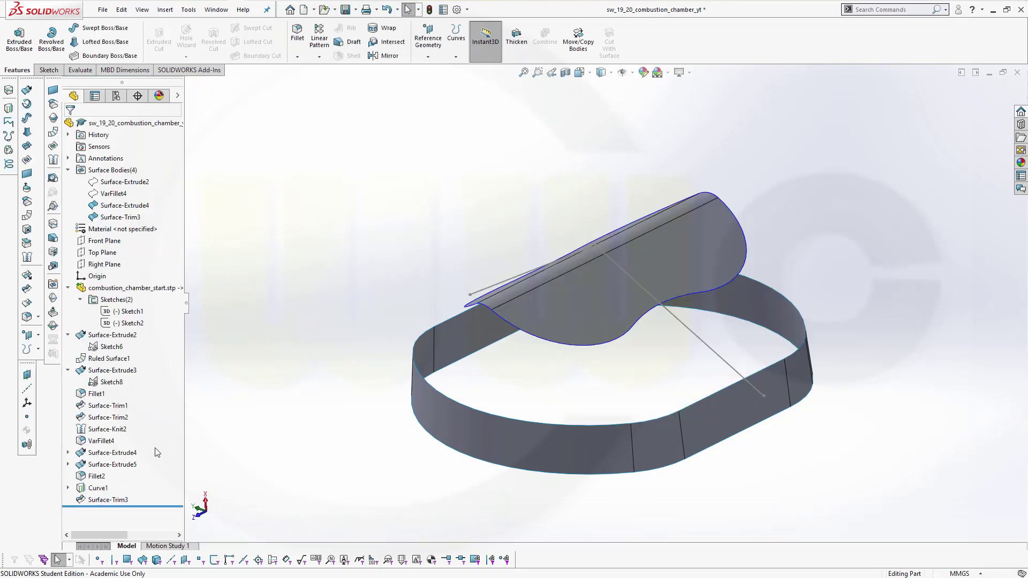
# Hide Curve1 and Sketch8, leaving only the drafted wall and trimmed roof patch
pyautogui.click(97, 488)
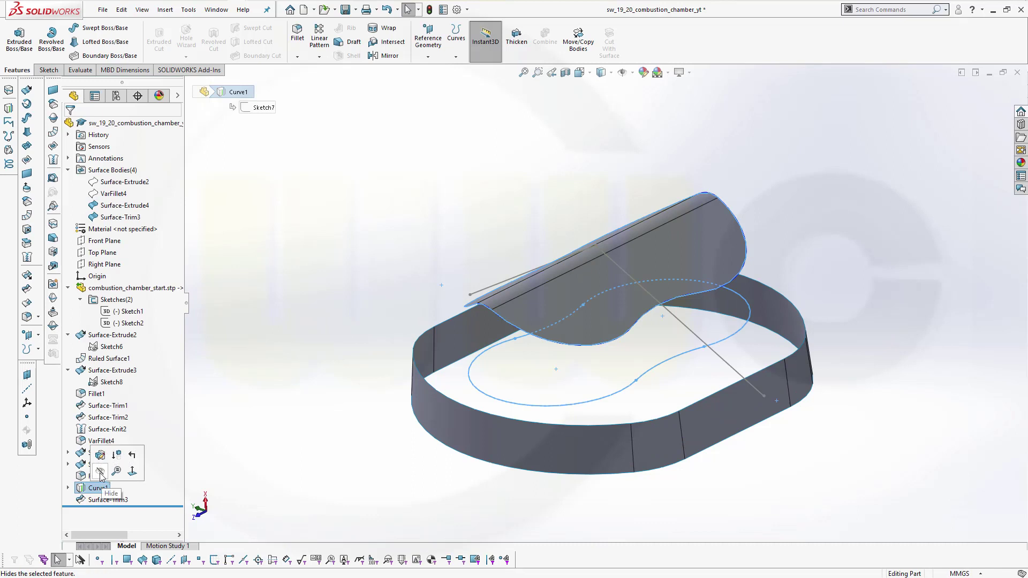
pyautogui.click(100, 471)
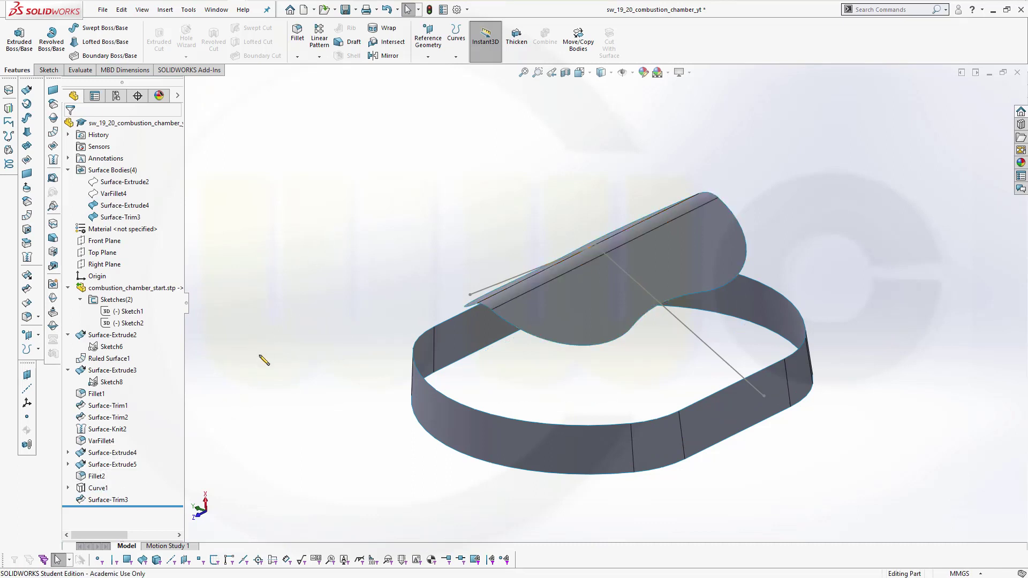
pyautogui.click(86, 488)
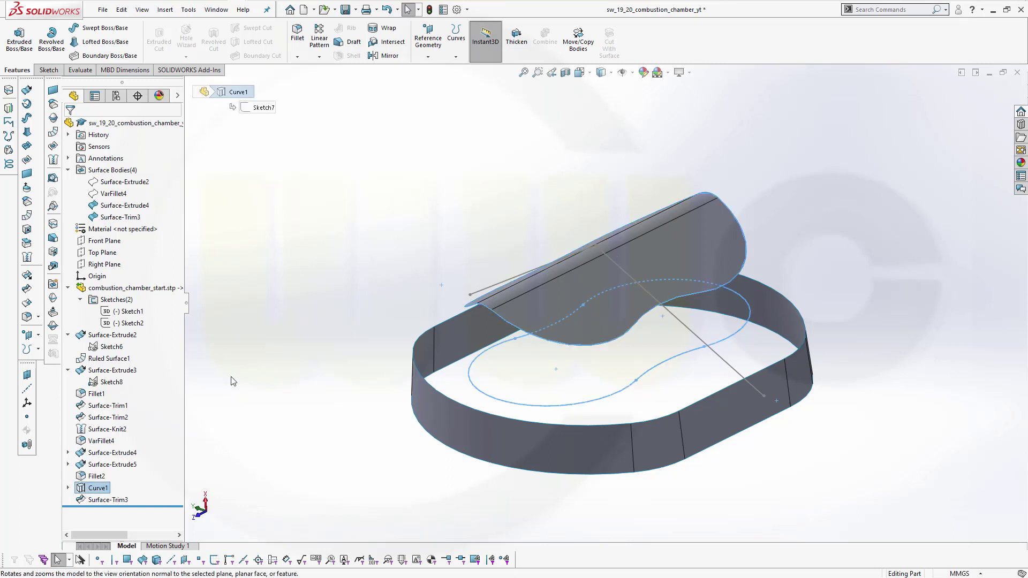
pyautogui.click(296, 300)
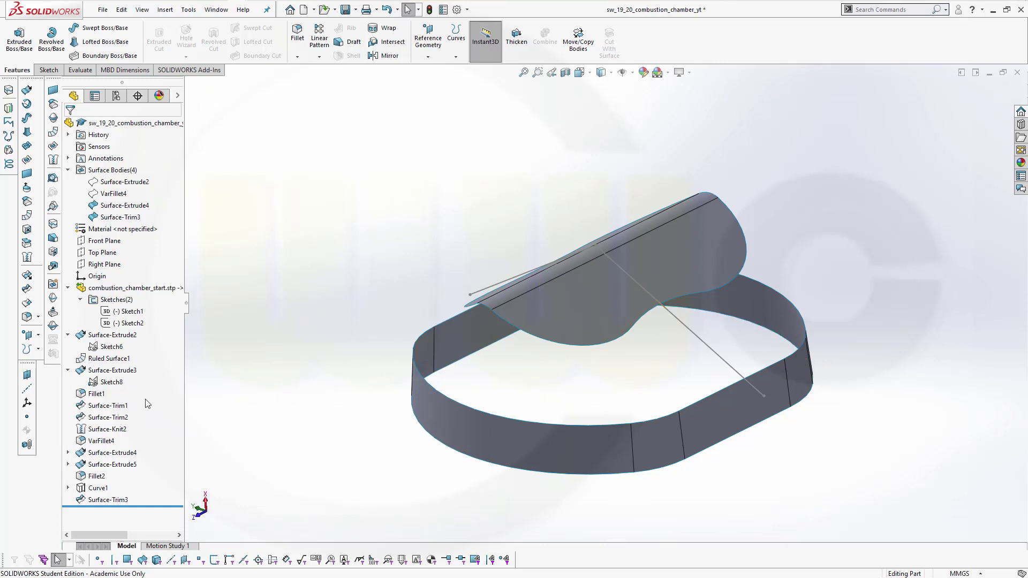
pyautogui.click(114, 383)
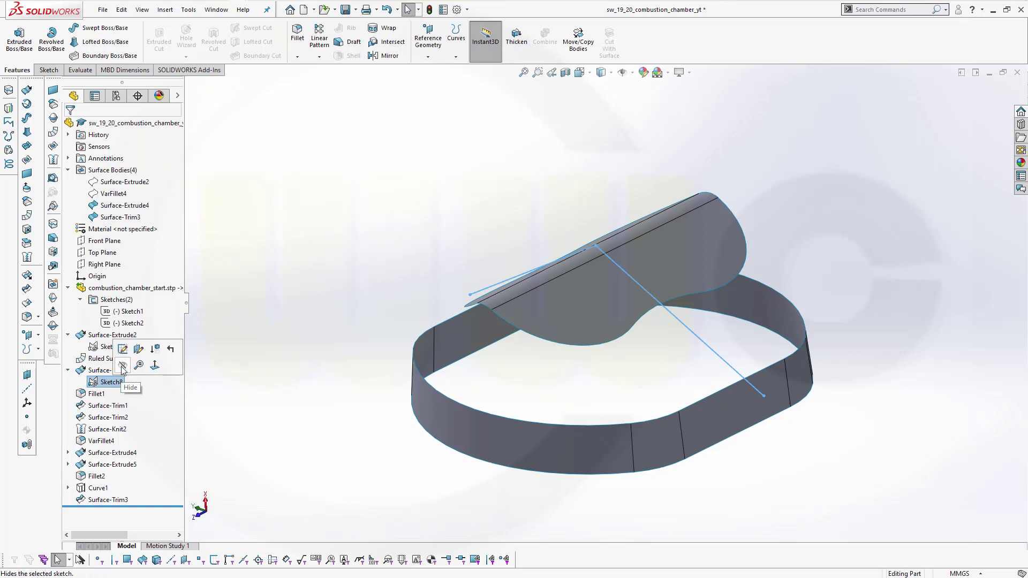
pyautogui.click(122, 369)
pyautogui.moveTo(399, 219)
pyautogui.mouseDown(button='middle')
pyautogui.moveTo(417, 342)
pyautogui.moveTo(373, 193)
pyautogui.moveTo(433, 208)
pyautogui.moveTo(381, 213)
pyautogui.mouseUp(button='middle')
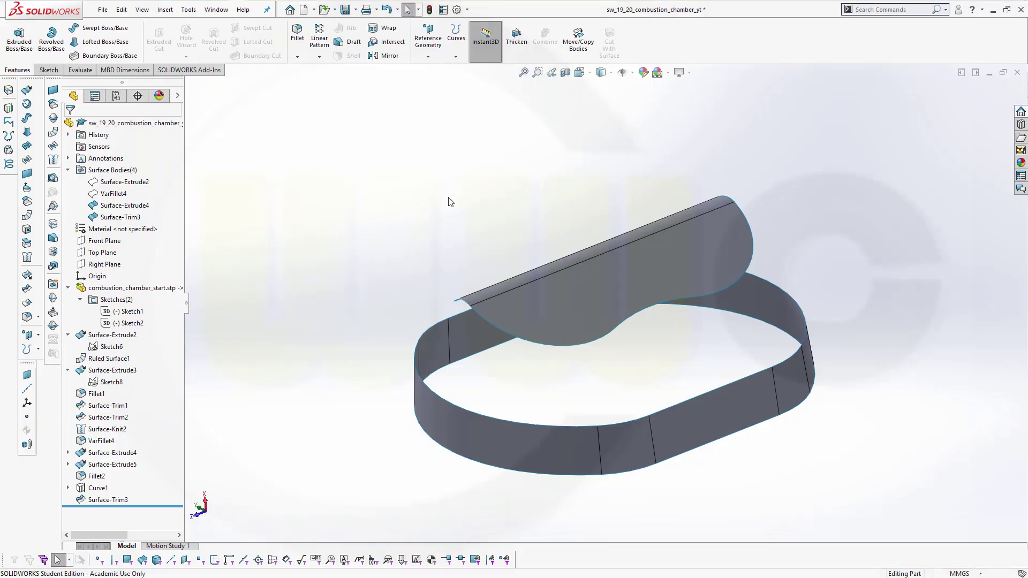
# Start a lofted surface and add the wall's top edge loop as the first profile
pyautogui.click(27, 132)
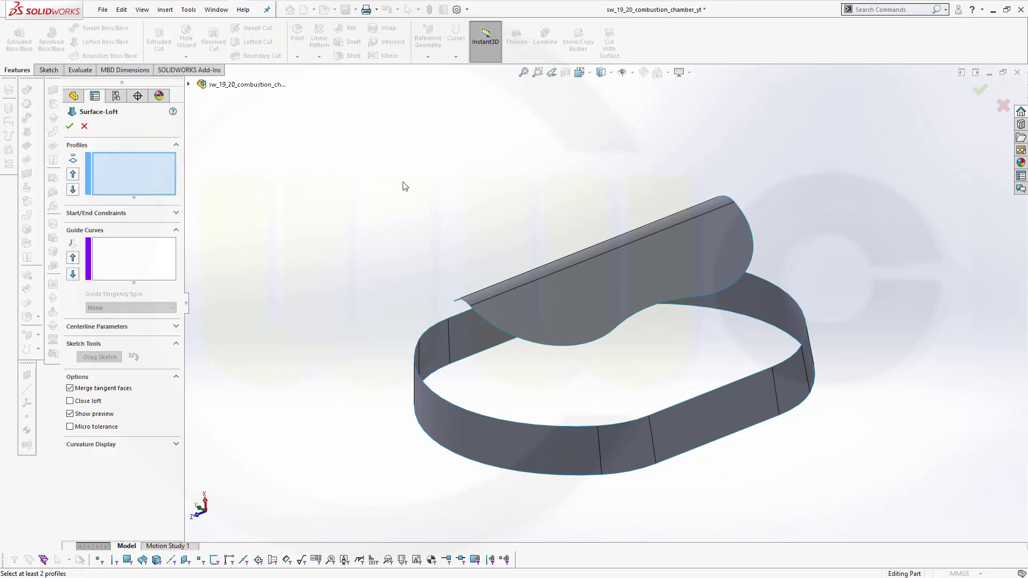
pyautogui.click(127, 167)
pyautogui.rightClick(372, 203)
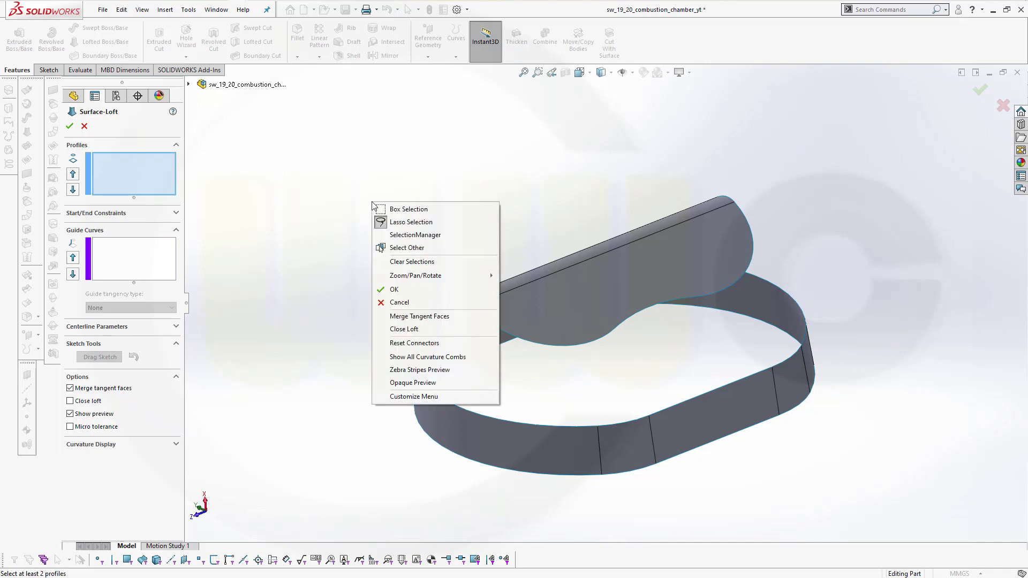
pyautogui.click(401, 235)
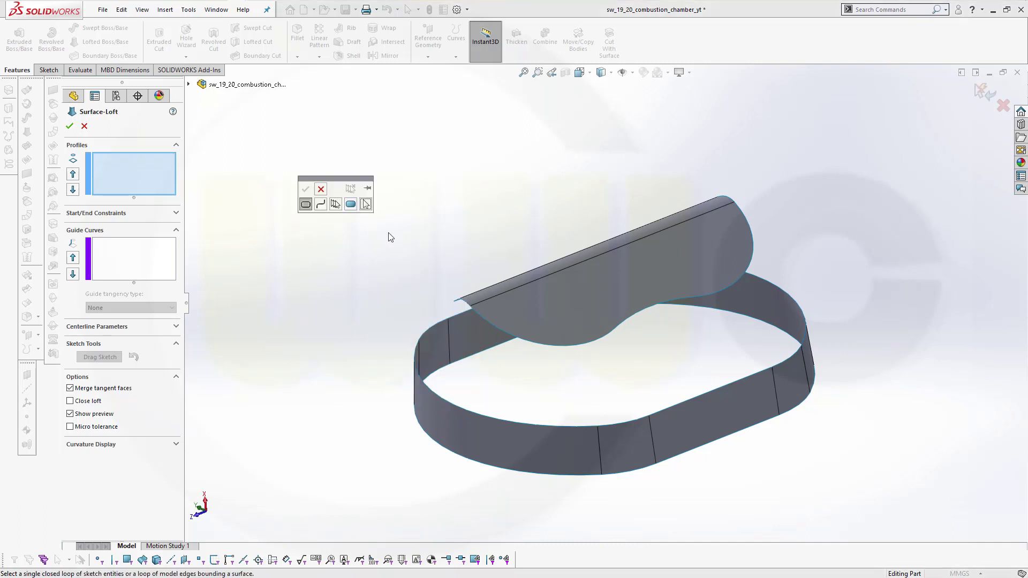
pyautogui.click(306, 205)
pyautogui.click(625, 422)
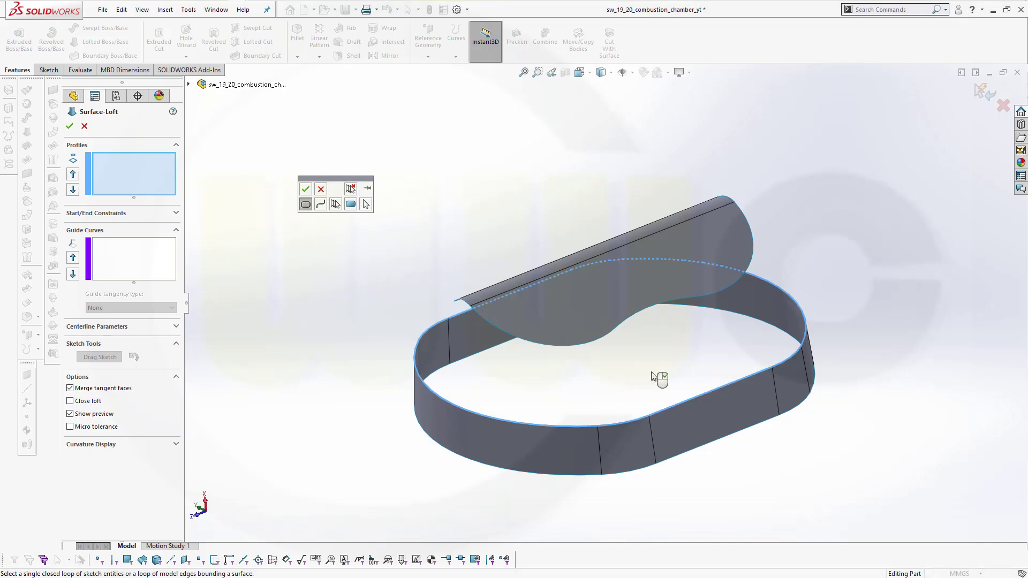
pyautogui.click(303, 190)
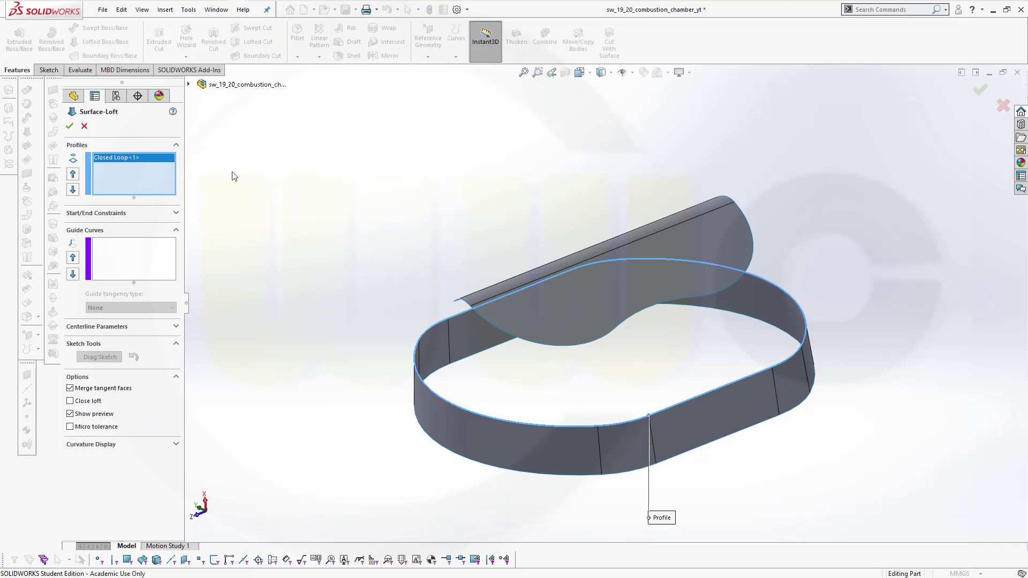
# Add the trimmed roof's boundary loop as the second loft profile and check the preview
pyautogui.rightClick(268, 176)
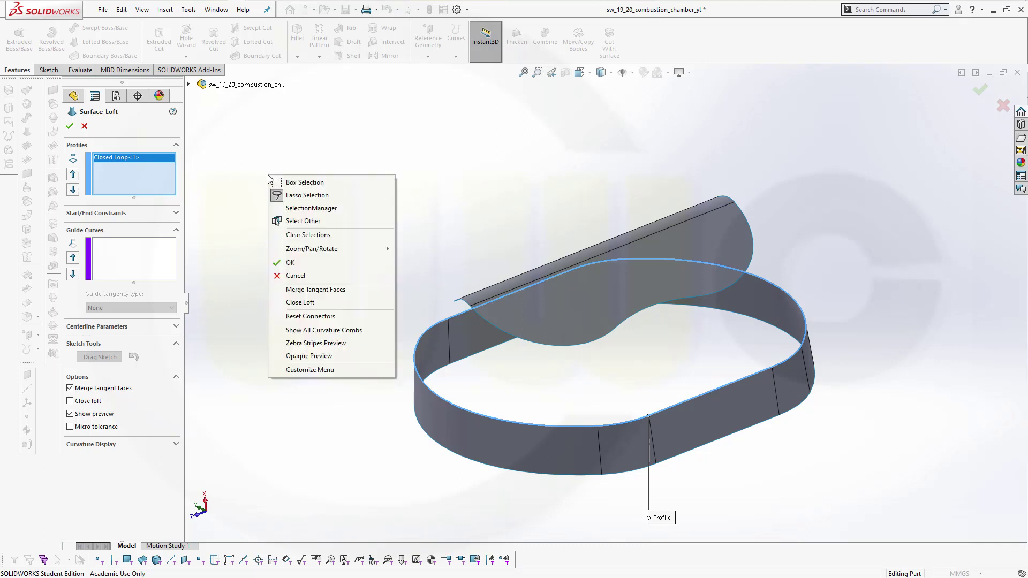
pyautogui.click(284, 209)
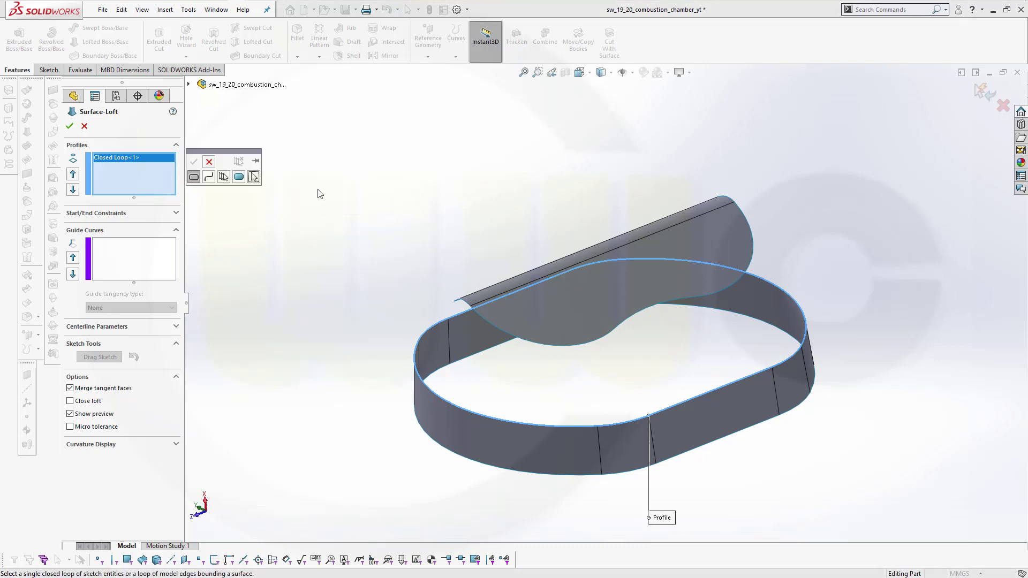
pyautogui.click(616, 333)
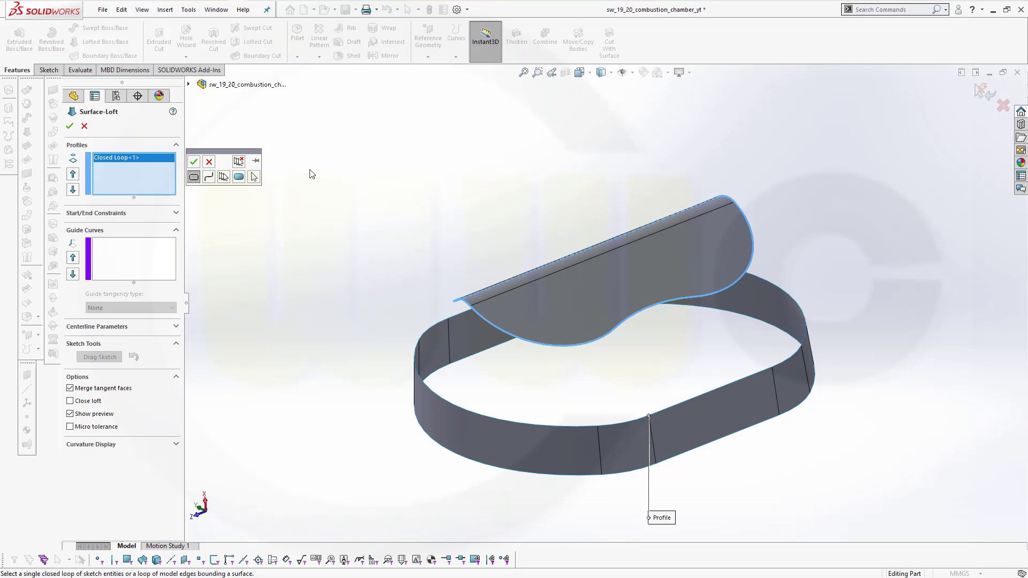
pyautogui.click(195, 162)
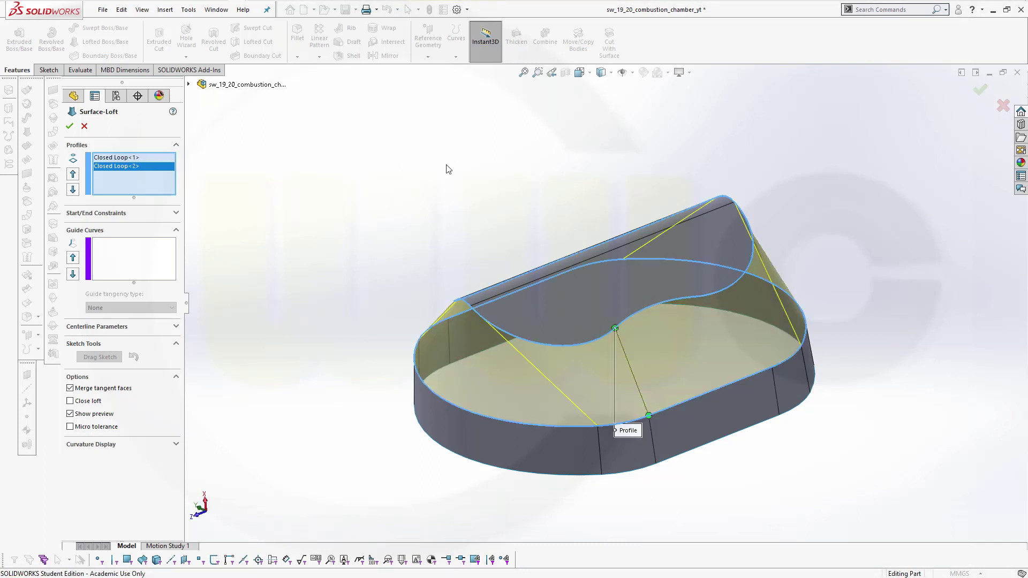
pyautogui.moveTo(424, 234); pyautogui.dragTo(361, 204, button='middle')
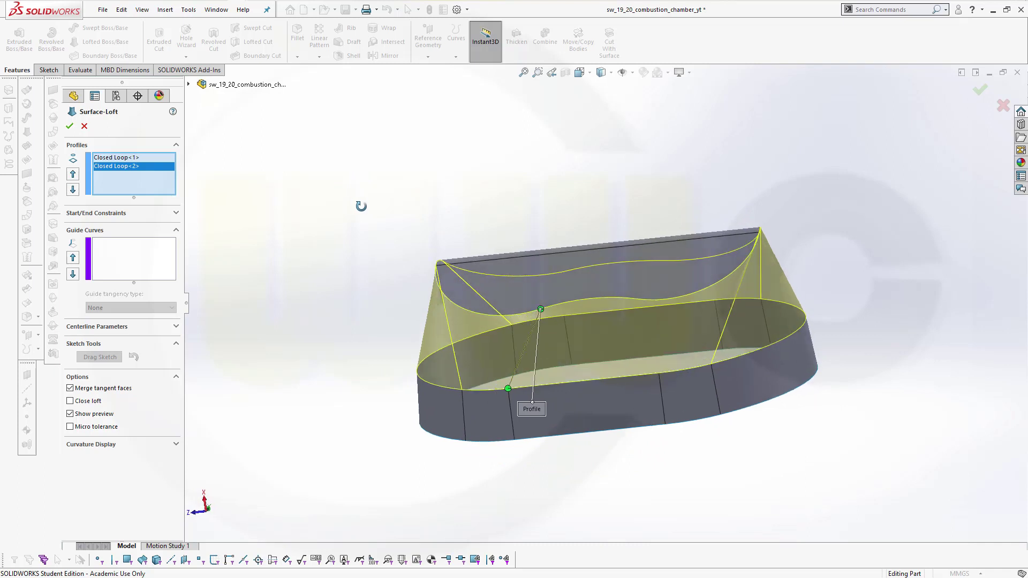
pyautogui.click(176, 214)
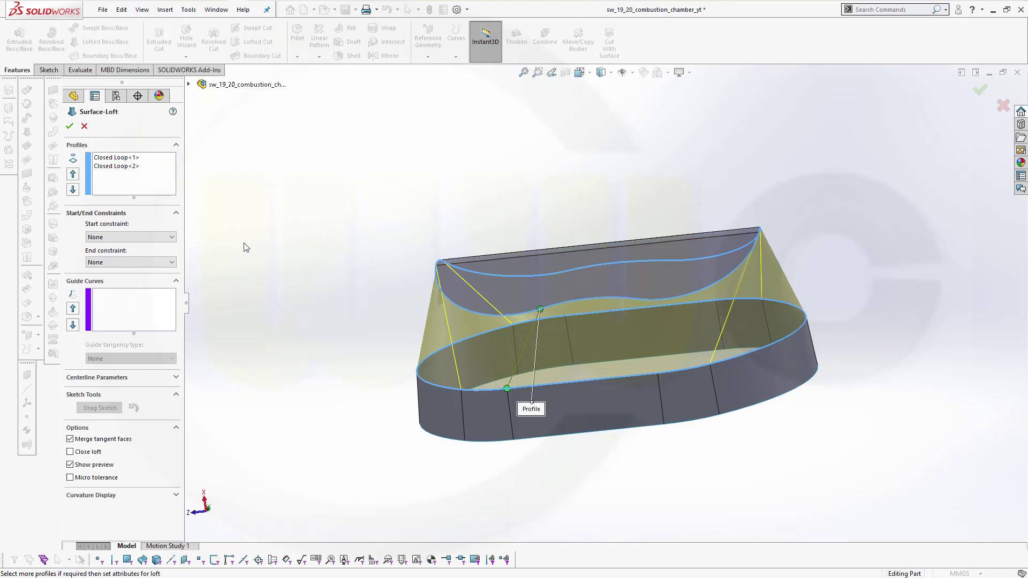
# Set the loft's start constraint and end constraint both to Tangency To Face
pyautogui.click(171, 241)
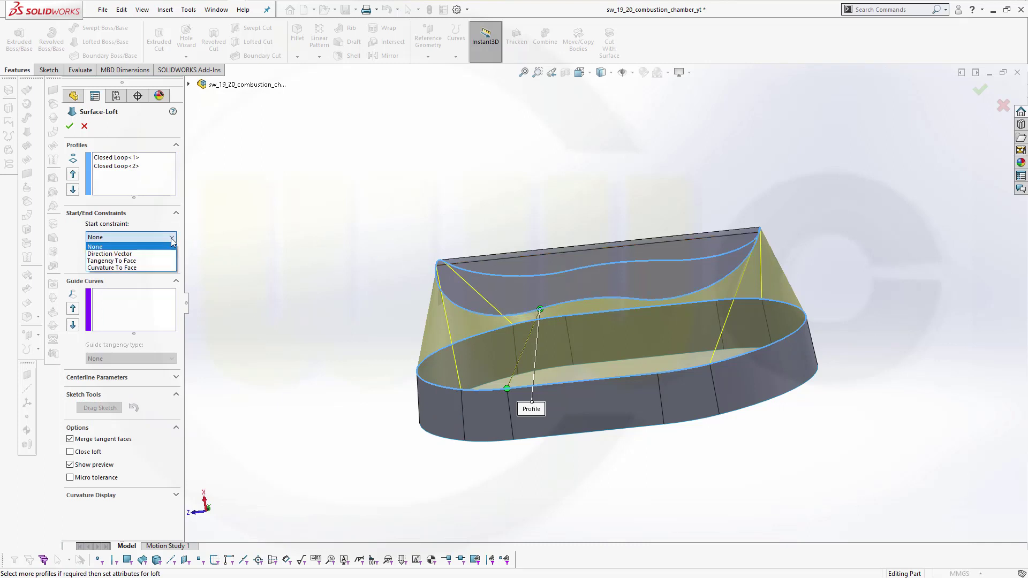
pyautogui.click(146, 261)
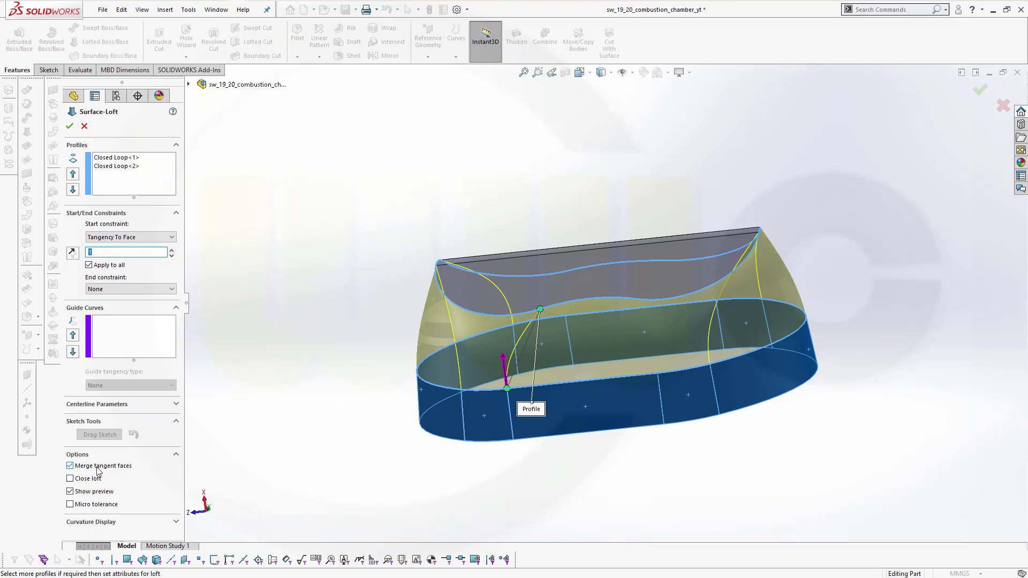
pyautogui.click(171, 290)
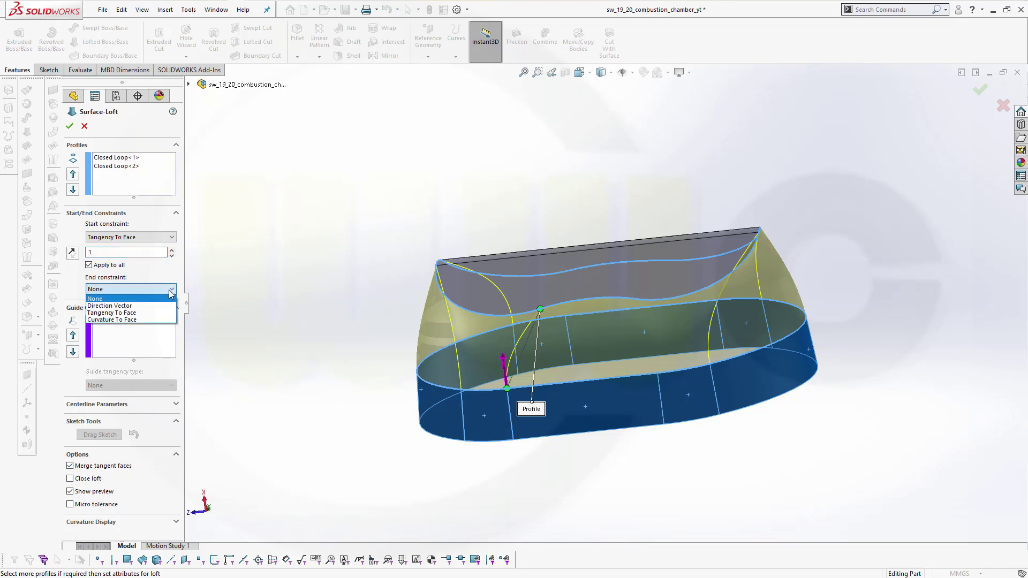
pyautogui.click(154, 313)
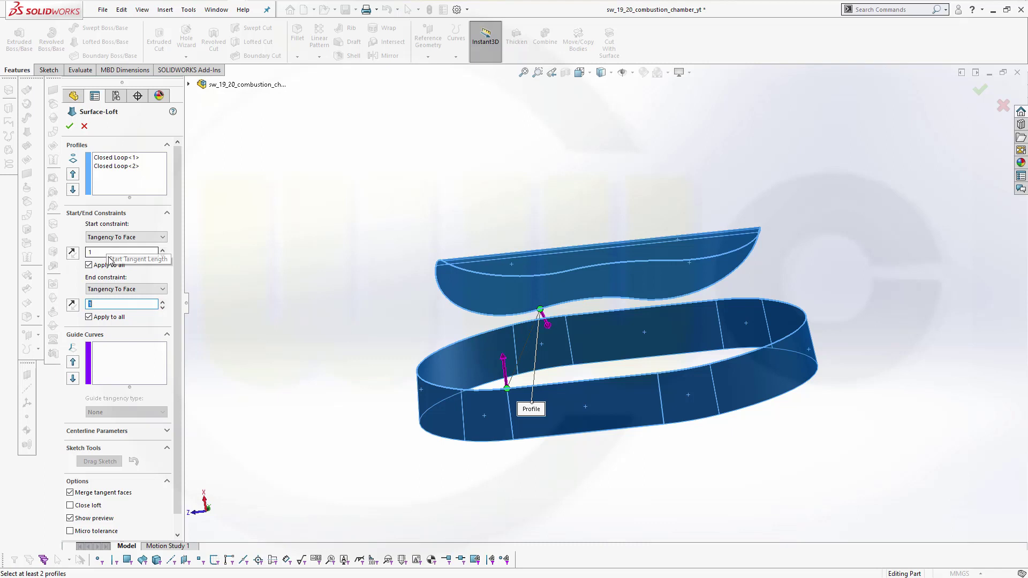
# Adjust the loft tangent lengths to 0.5 at the start and 1.1 at the end
pyautogui.click(107, 251)
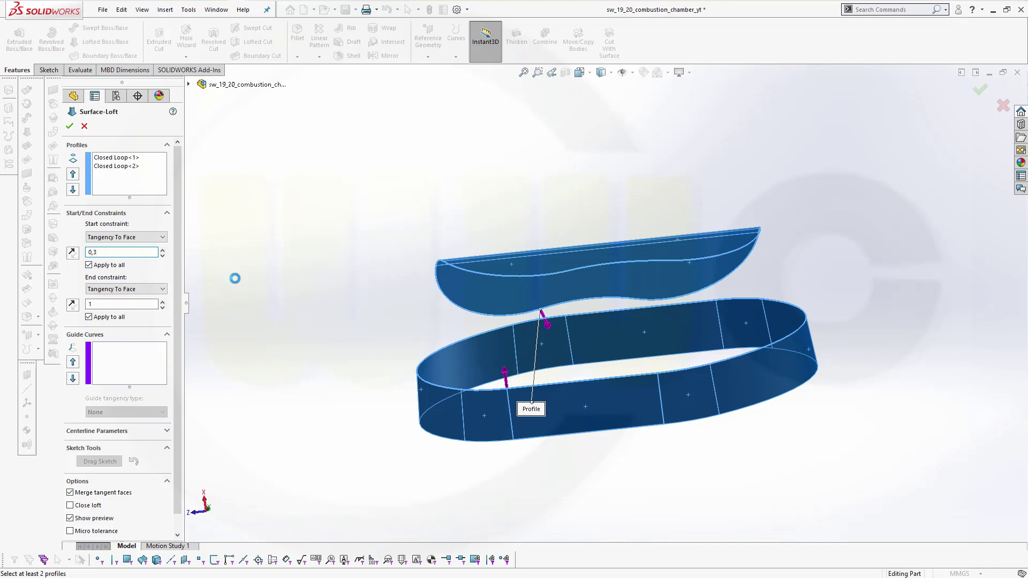
pyautogui.press('Tab')
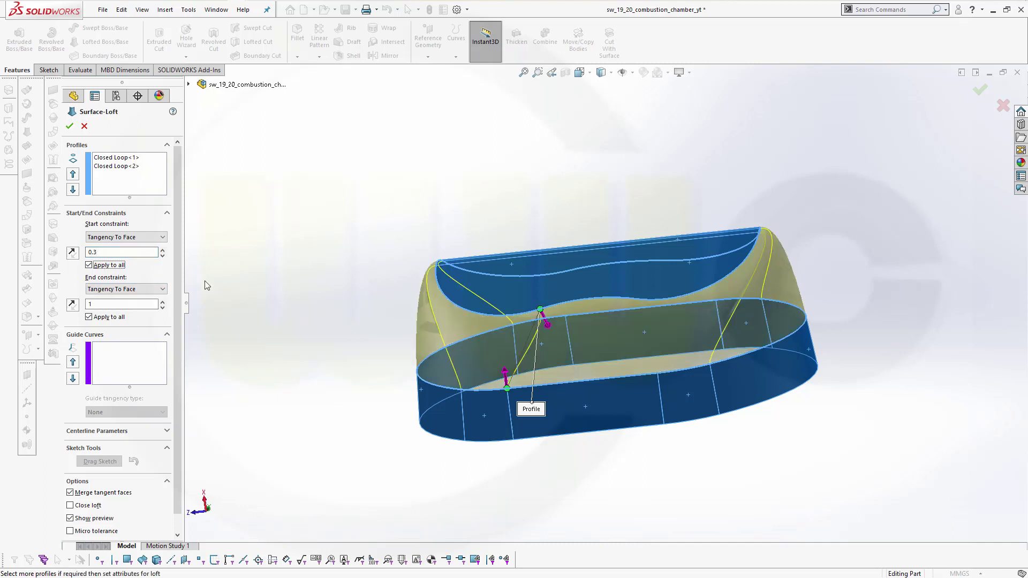
pyautogui.moveTo(253, 293); pyautogui.dragTo(309, 322, button='middle')
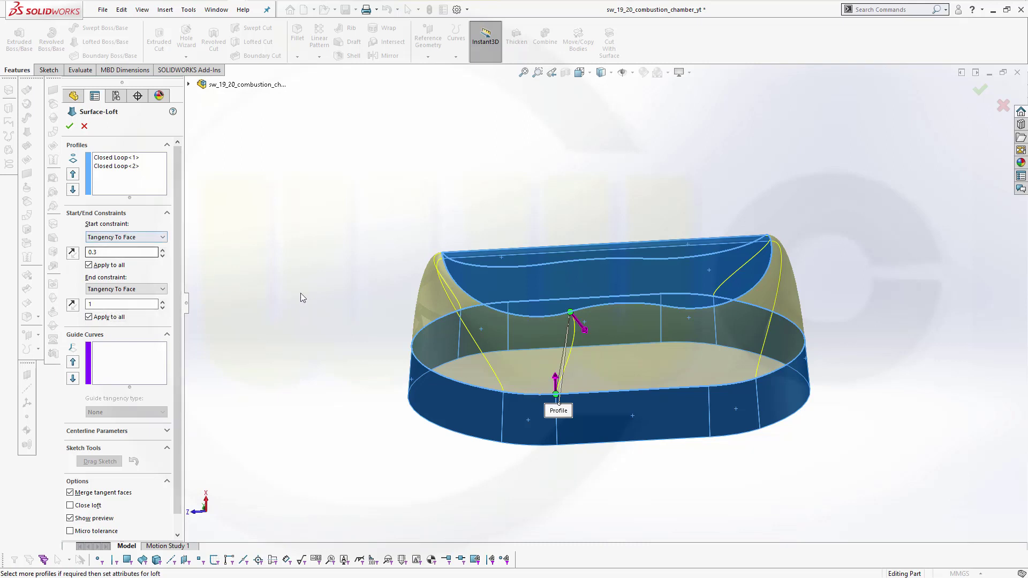
pyautogui.moveTo(300, 293); pyautogui.dragTo(291, 266, button='middle')
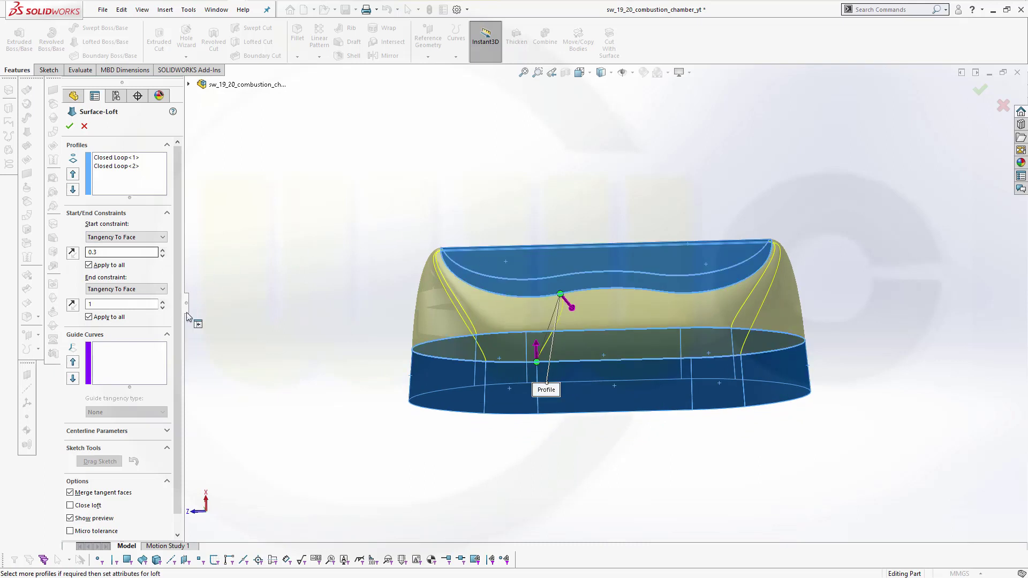
pyautogui.click(163, 303)
pyautogui.click(162, 303)
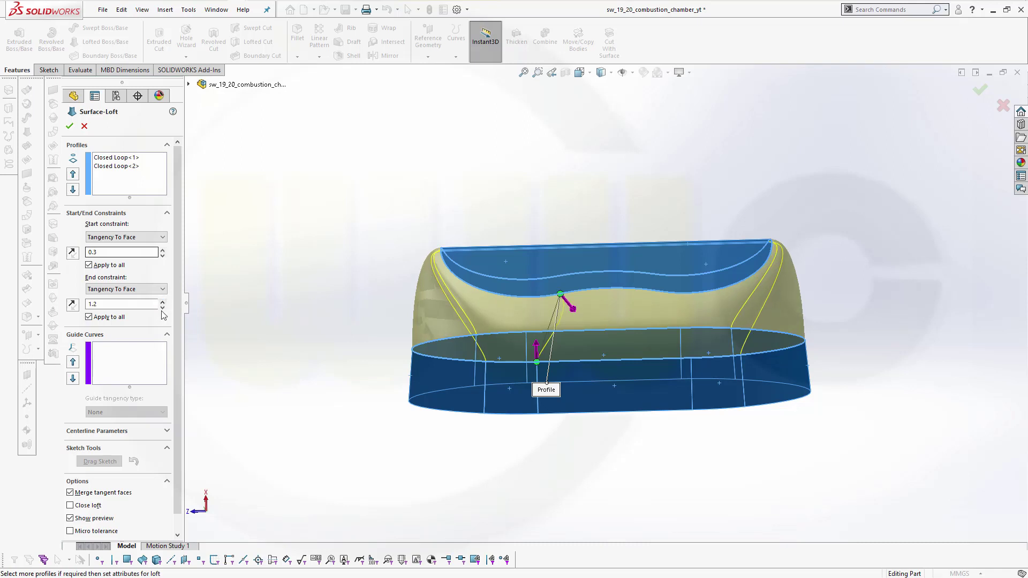
pyautogui.click(162, 307)
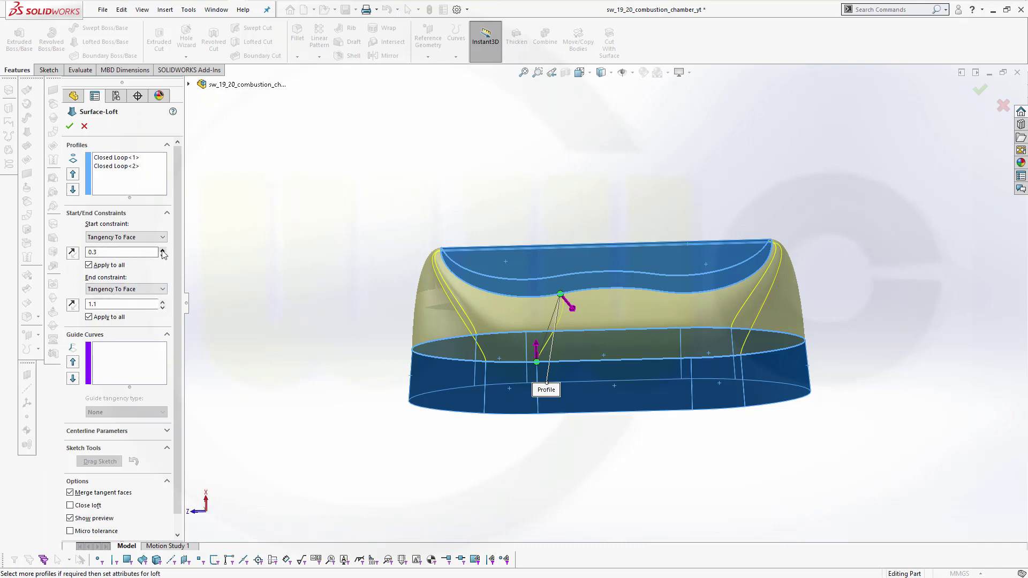
pyautogui.click(161, 249)
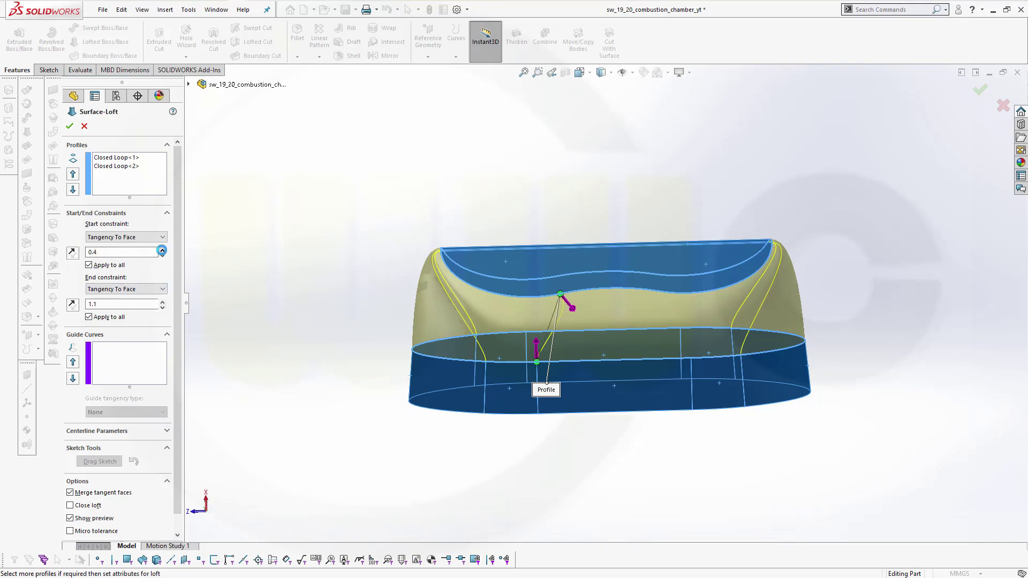
pyautogui.click(161, 248)
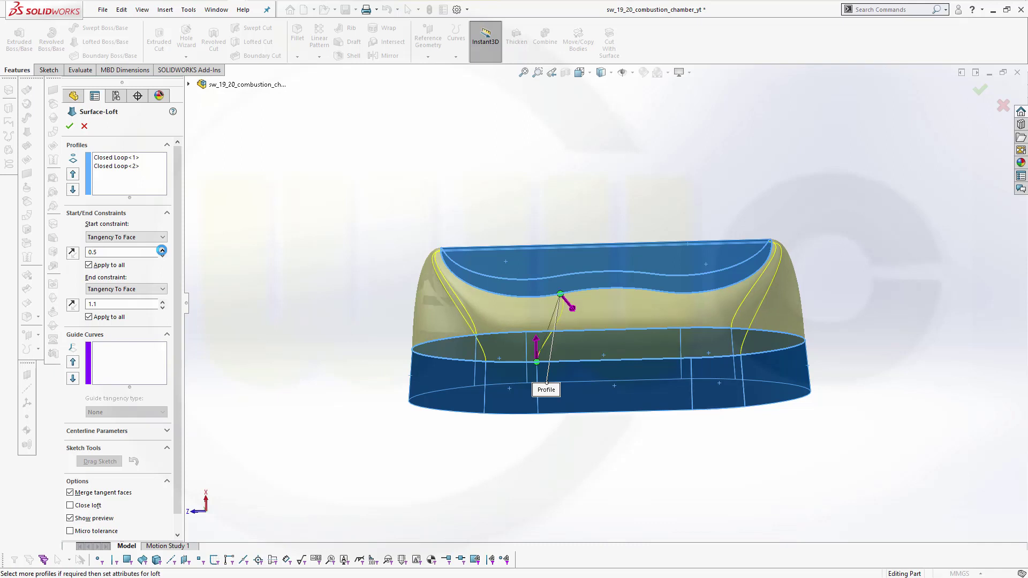
pyautogui.moveTo(277, 270); pyautogui.dragTo(341, 304, button='middle')
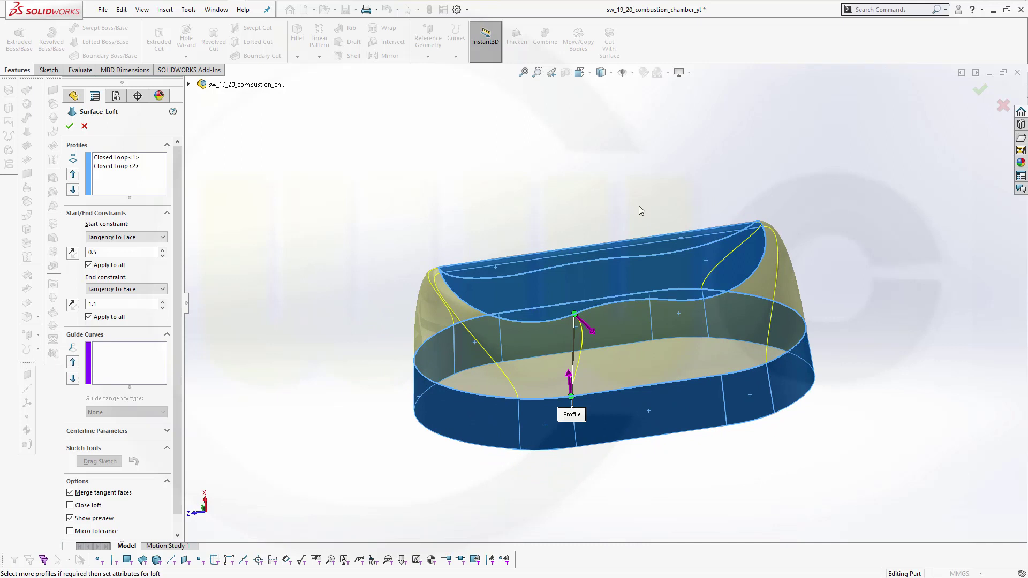
# Show all loft connectors and drag two onto matching points on the bottom profile
pyautogui.rightClick(505, 376)
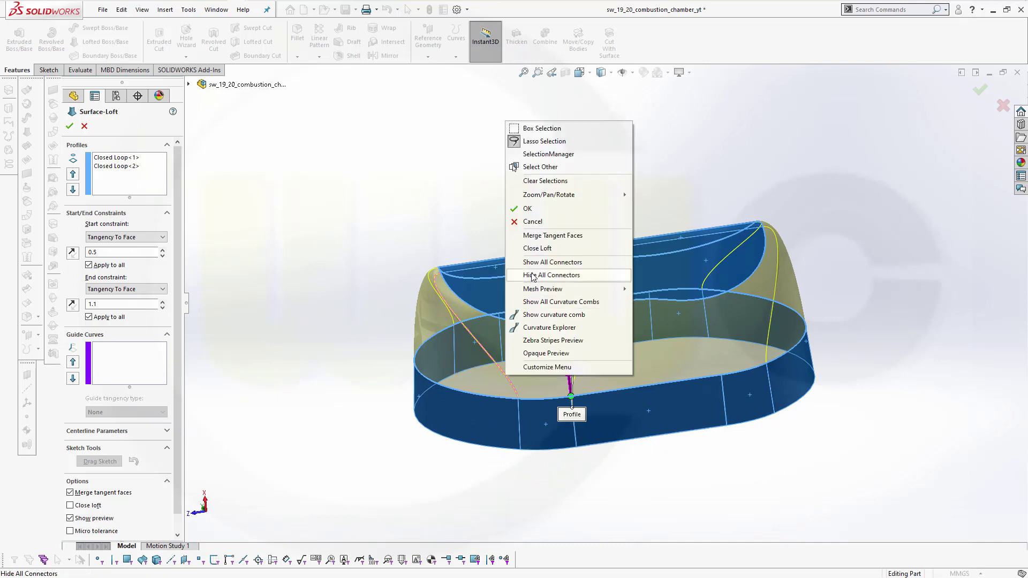
pyautogui.click(543, 262)
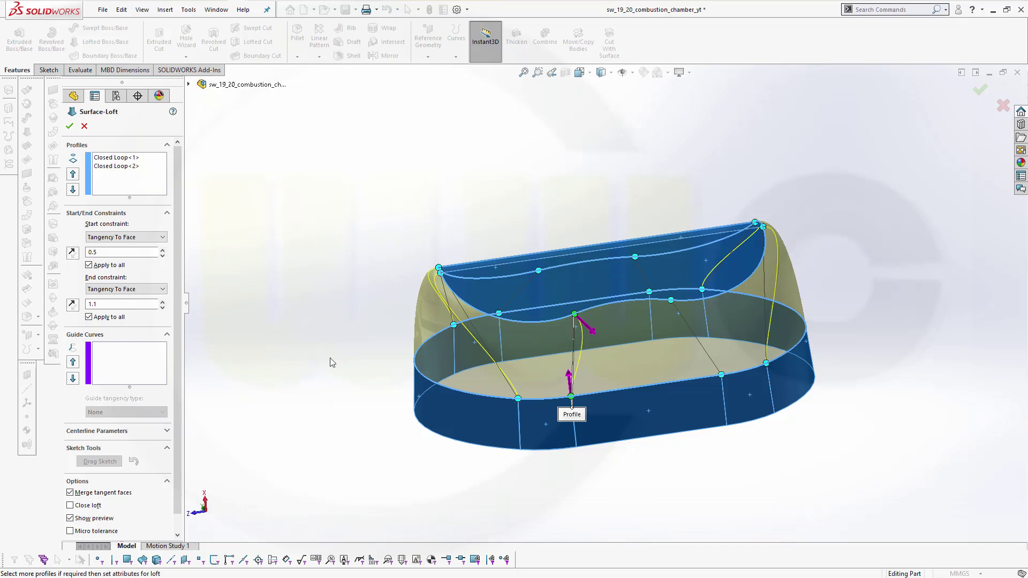
pyautogui.moveTo(555, 481); pyautogui.dragTo(645, 490, button='middle')
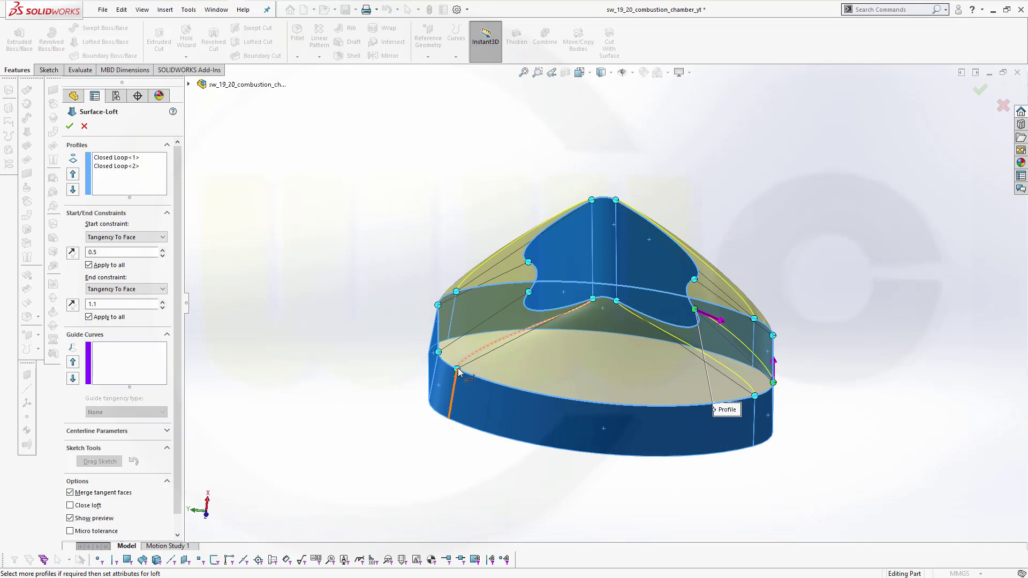
pyautogui.moveTo(457, 368); pyautogui.dragTo(470, 373)
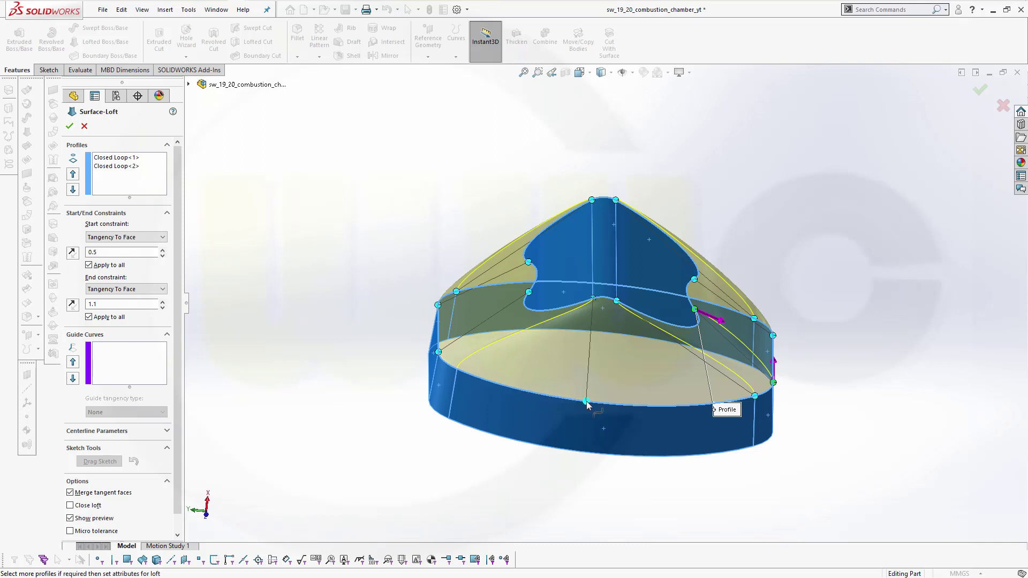
pyautogui.moveTo(586, 401); pyautogui.dragTo(587, 400)
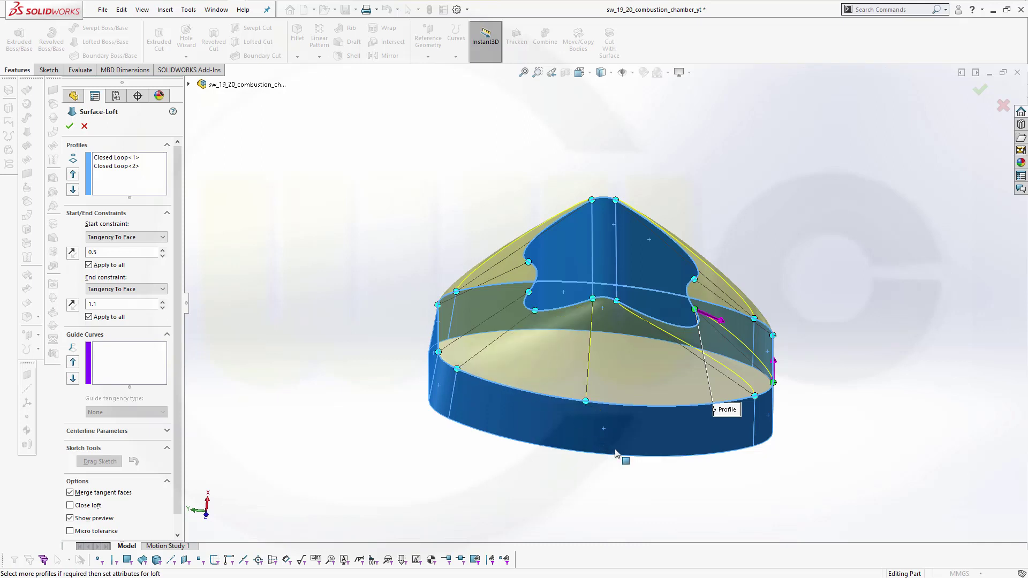
pyautogui.moveTo(755, 398); pyautogui.dragTo(709, 408)
pyautogui.moveTo(625, 407); pyautogui.dragTo(613, 406)
# Straighten another connector onto the bottom edge so the loft no longer twists
pyautogui.moveTo(736, 481); pyautogui.dragTo(480, 523, button='middle')
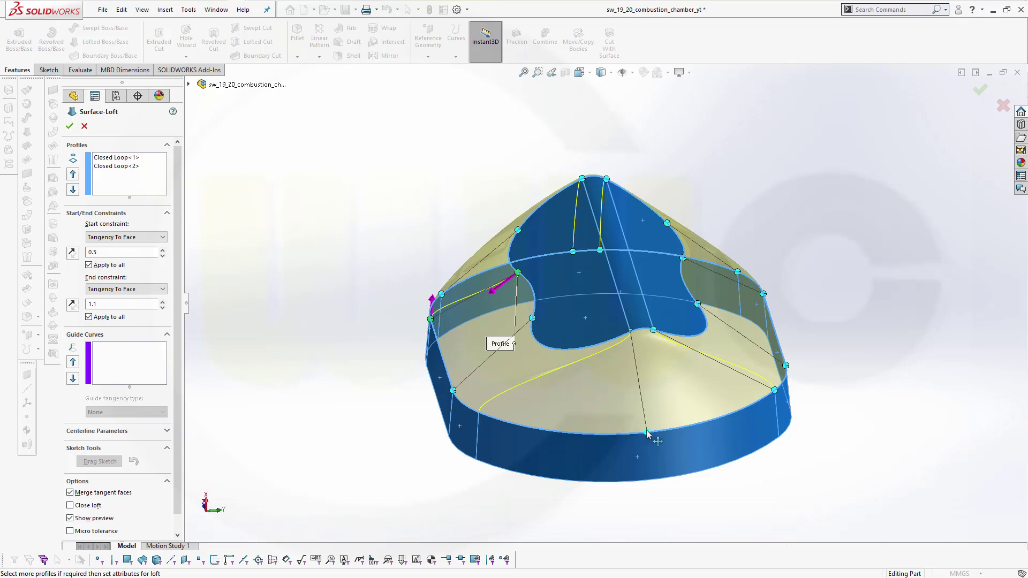
pyautogui.moveTo(665, 456)
pyautogui.mouseDown(button='middle')
pyautogui.moveTo(676, 492)
pyautogui.moveTo(678, 469)
pyautogui.mouseUp(button='middle')
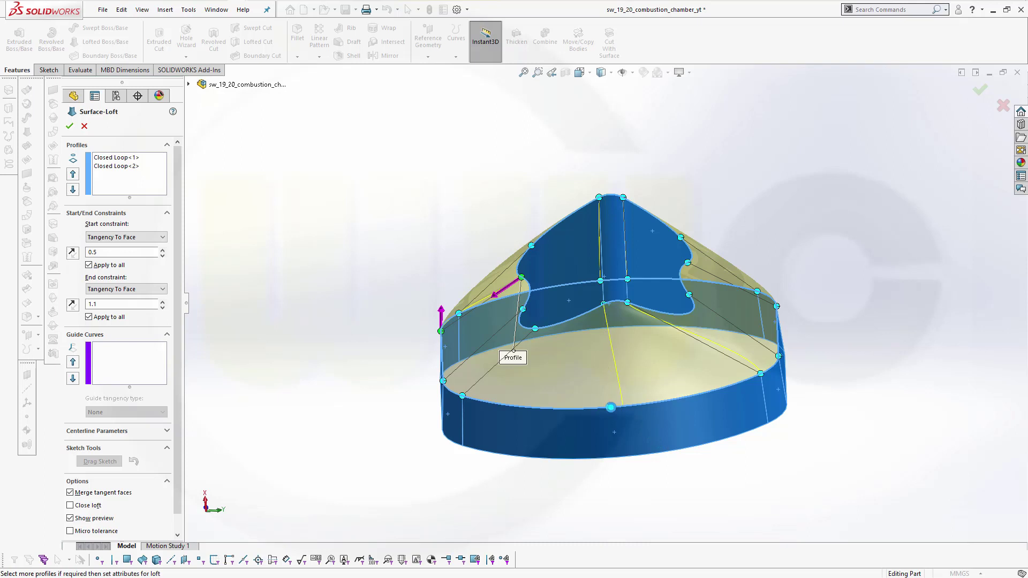
pyautogui.moveTo(525, 465)
pyautogui.mouseDown(button='middle')
pyautogui.moveTo(514, 429)
pyautogui.moveTo(520, 454)
pyautogui.mouseUp(button='middle')
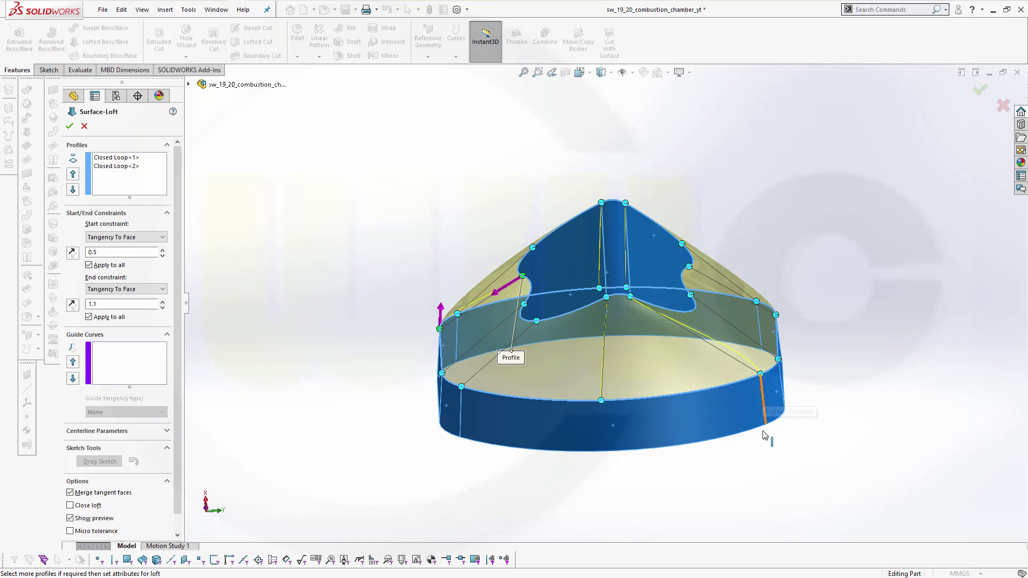
pyautogui.moveTo(765, 434)
pyautogui.mouseDown(button='middle')
pyautogui.moveTo(749, 465)
pyautogui.moveTo(750, 431)
pyautogui.mouseUp(button='middle')
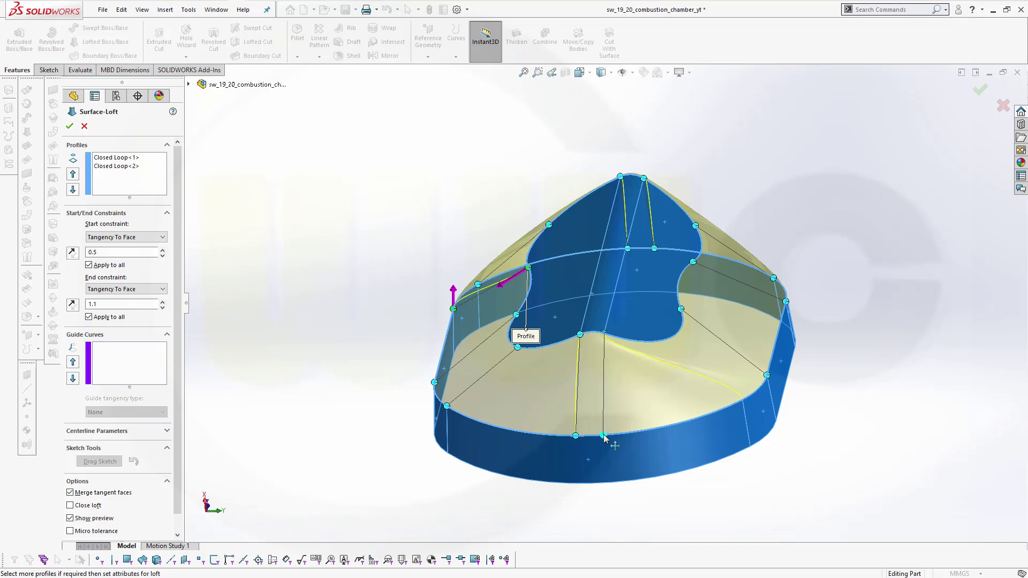
pyautogui.moveTo(636, 445); pyautogui.dragTo(660, 466)
pyautogui.moveTo(728, 495); pyautogui.dragTo(605, 561, button='middle')
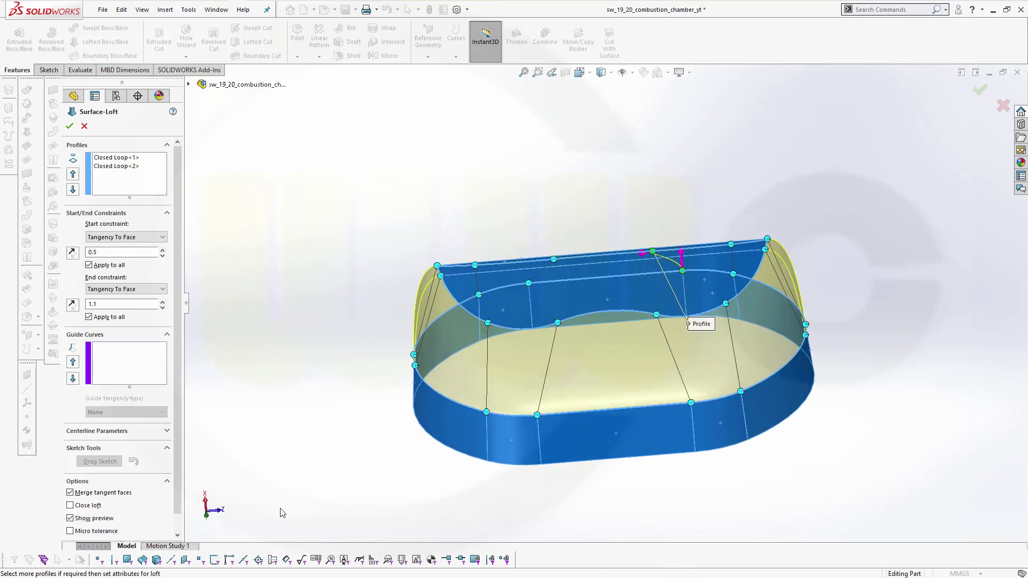
# Confirm the surface loft, then hide the drafted Surface-Extrude4 wall body
pyautogui.click(70, 126)
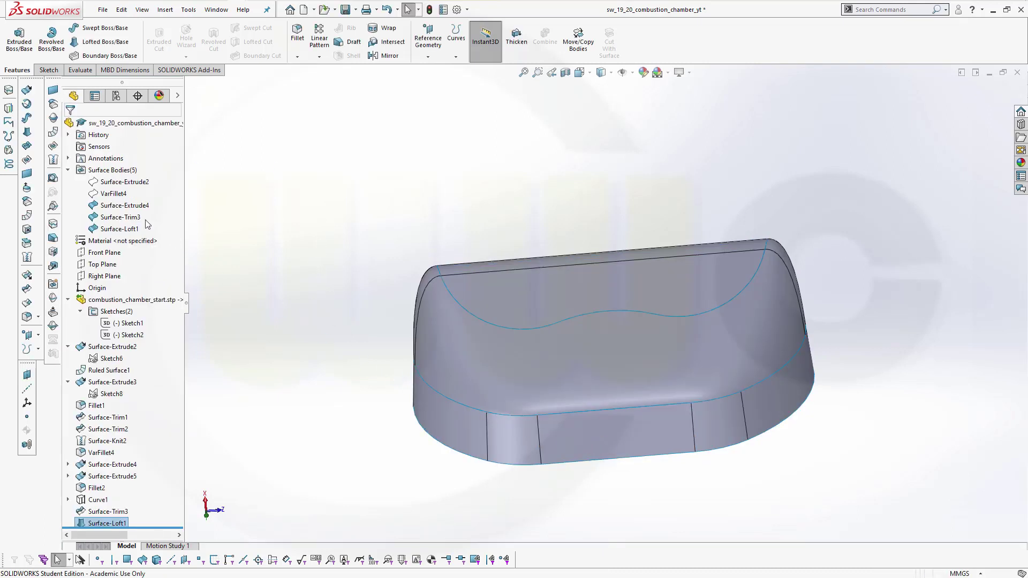
pyautogui.rightClick(127, 212)
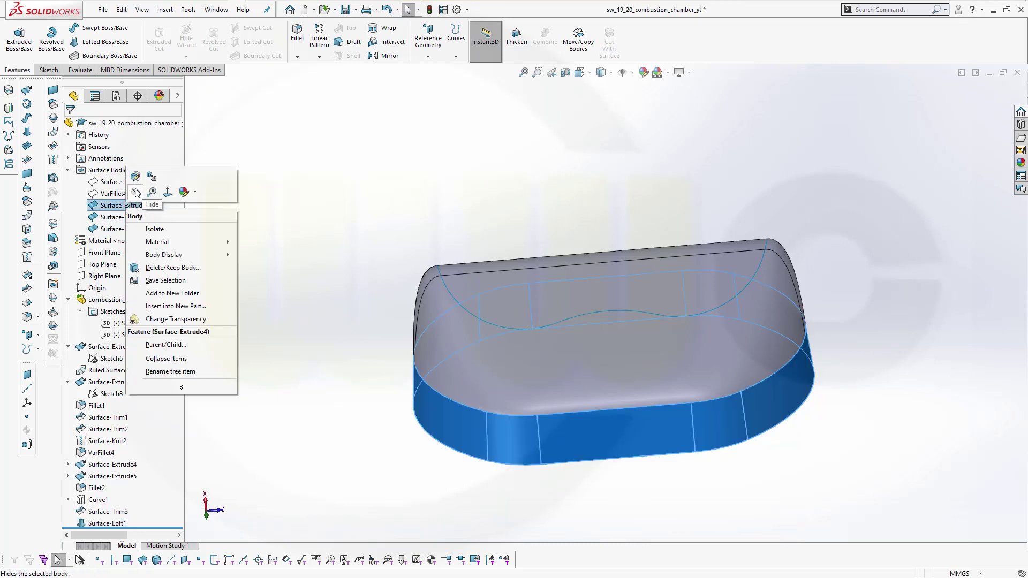
pyautogui.click(152, 195)
pyautogui.moveTo(337, 250); pyautogui.dragTo(380, 337, button='middle')
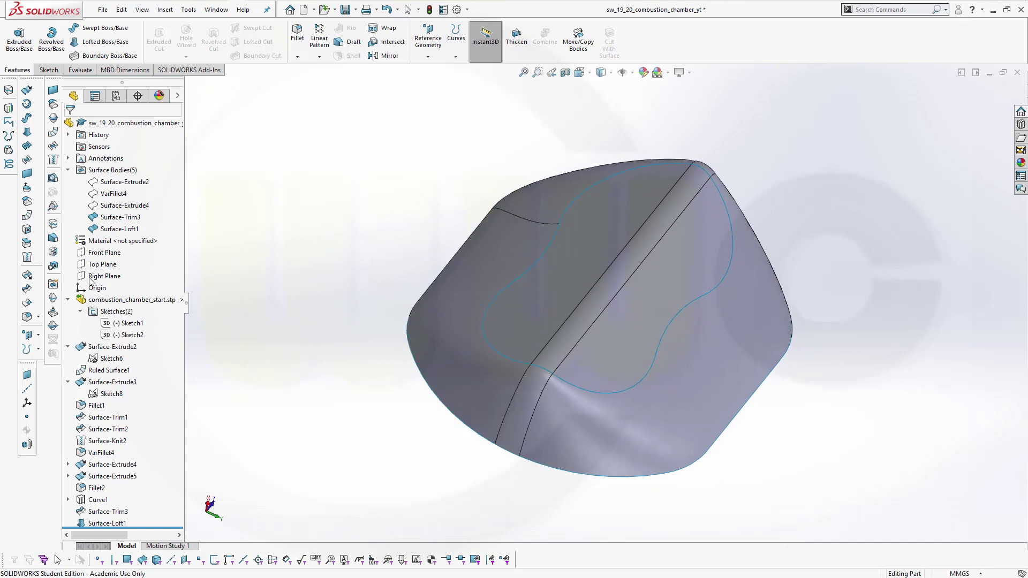
# Knit the outer Surface-Loft1 and inner Surface-Trim3 into the single body Surface-Knit3
pyautogui.click(29, 257)
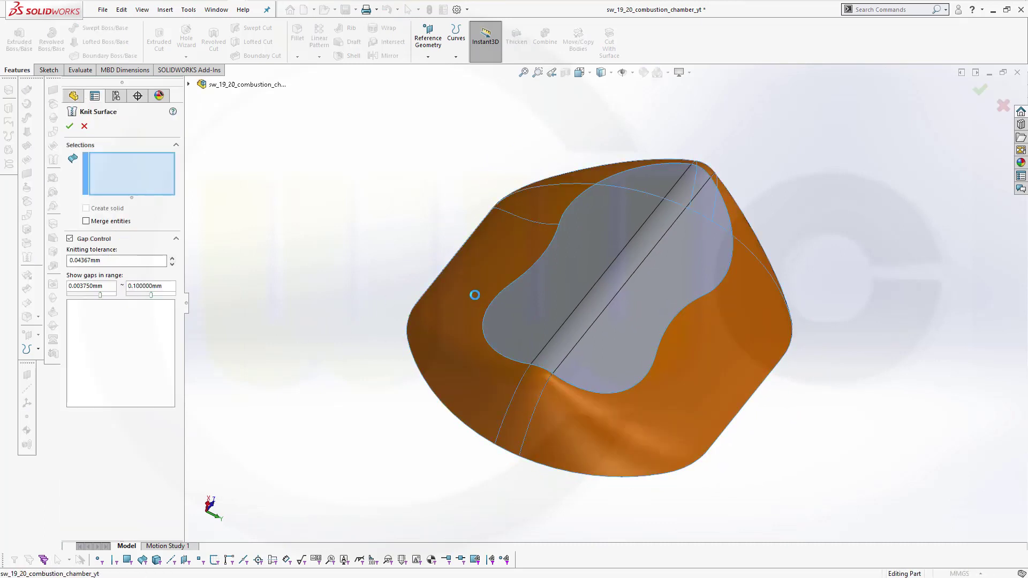
pyautogui.click(474, 294)
pyautogui.click(522, 296)
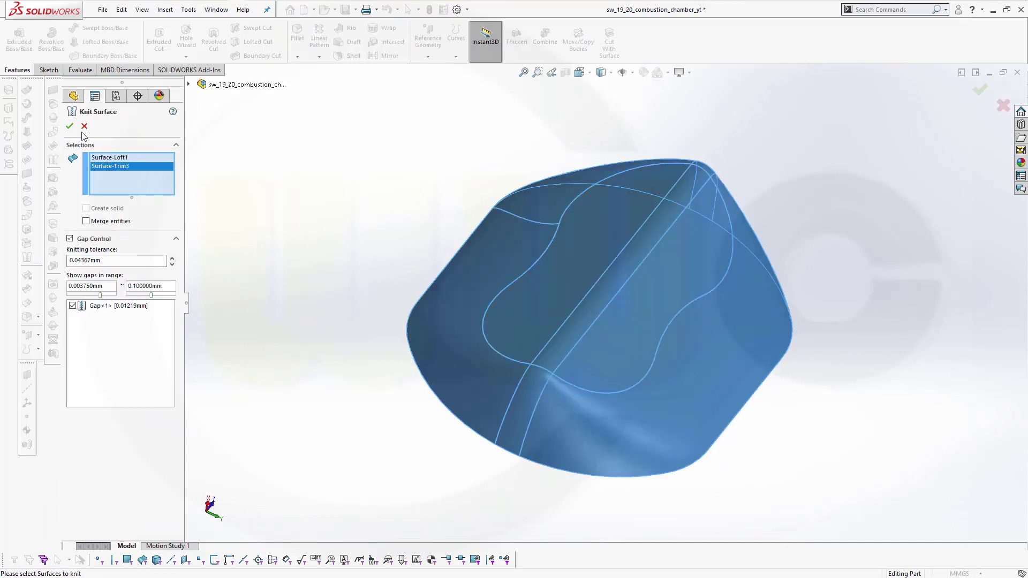
pyautogui.click(69, 126)
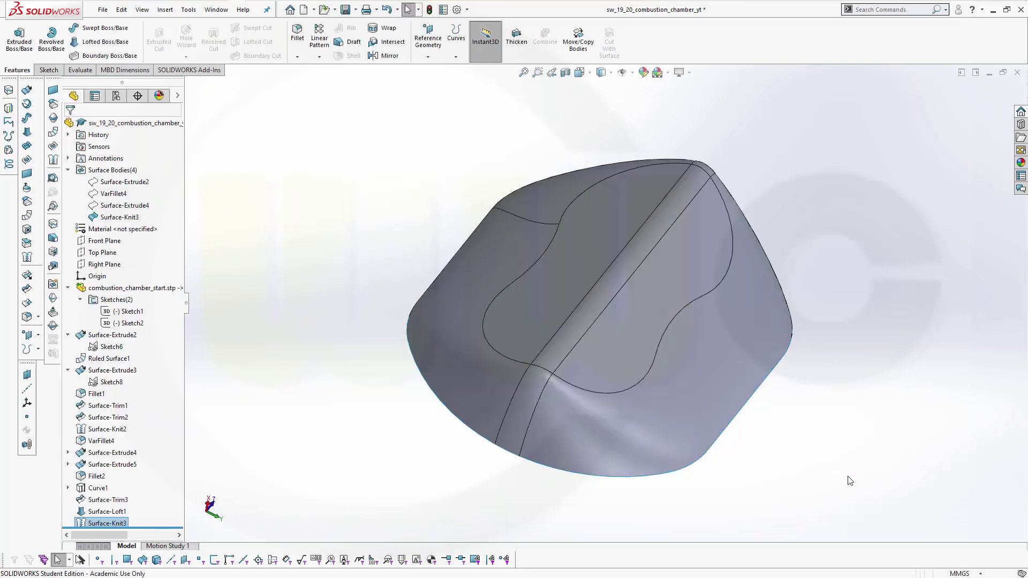
pyautogui.moveTo(846, 480); pyautogui.dragTo(581, 379, button='middle')
pyautogui.press('Escape')
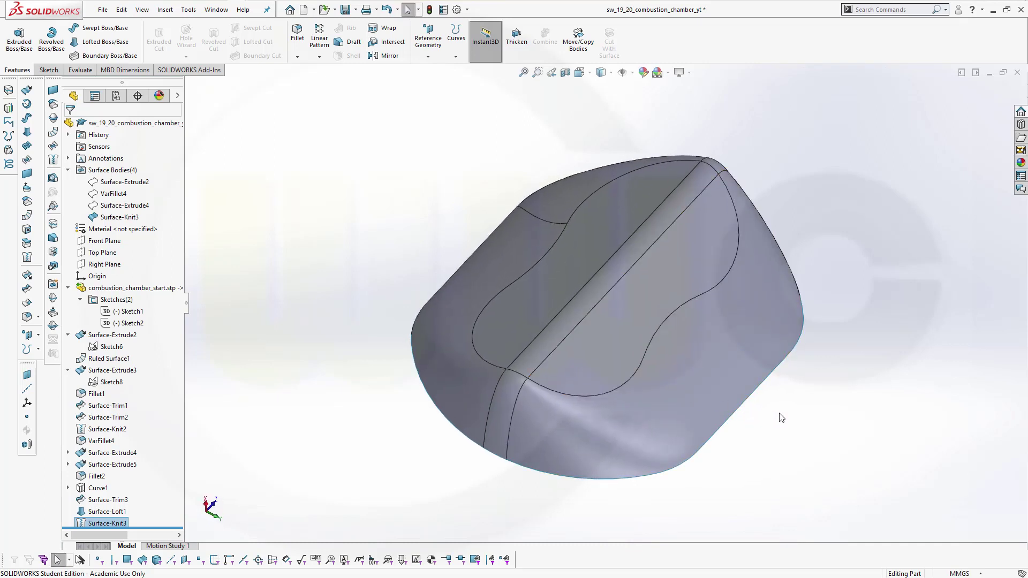